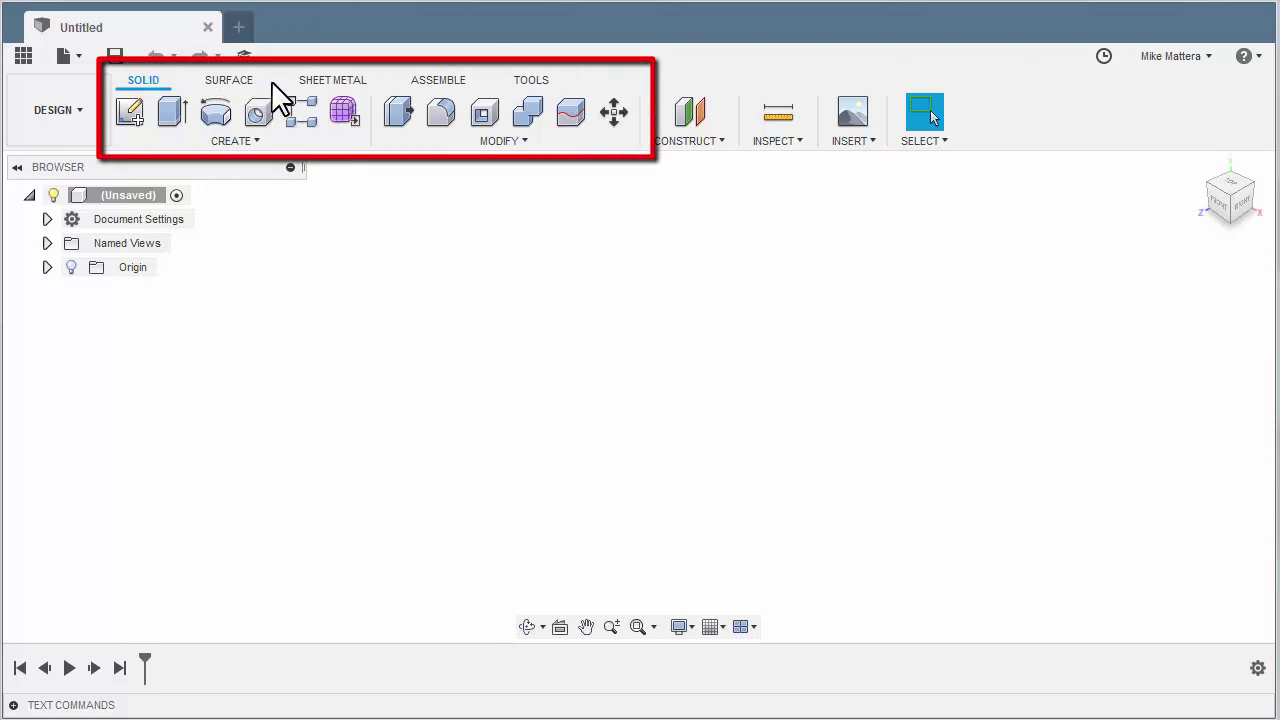
Check the UI Preview option among the preview functionality preferences and close the preferences.
{"action": "left_click", "coordinate": [1193, 56]}
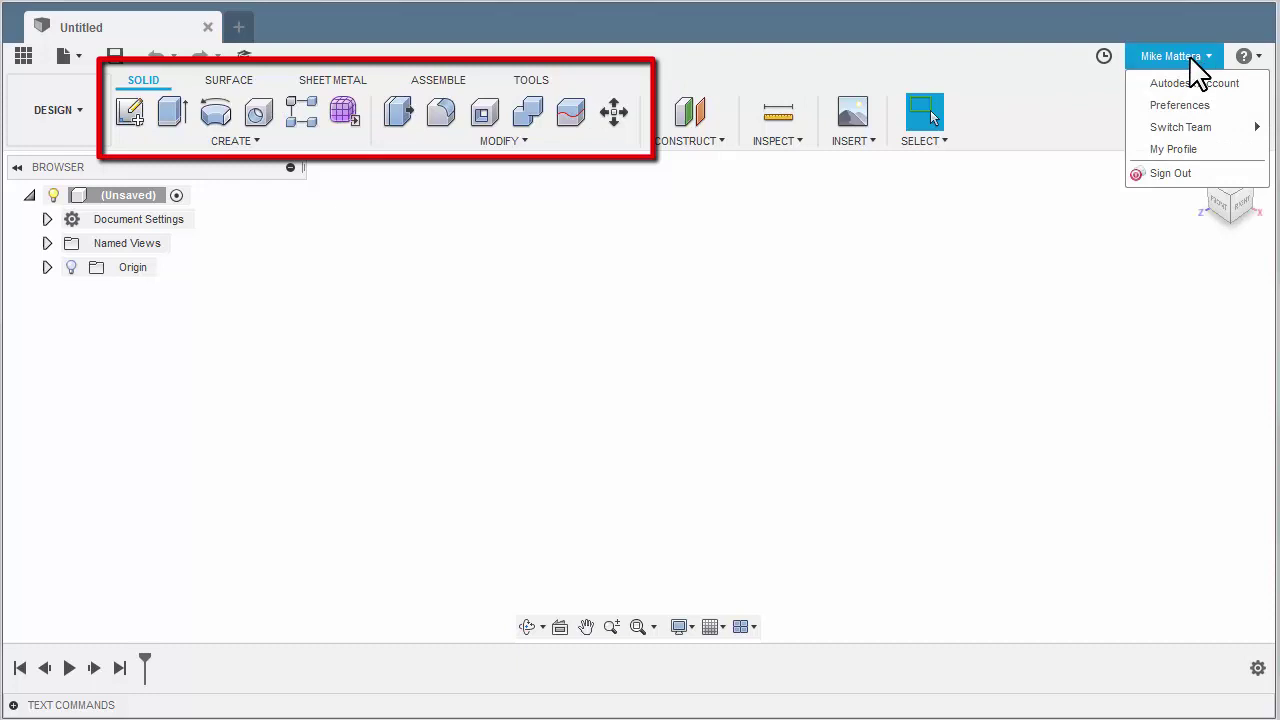
{"action": "left_click", "coordinate": [1196, 108]}
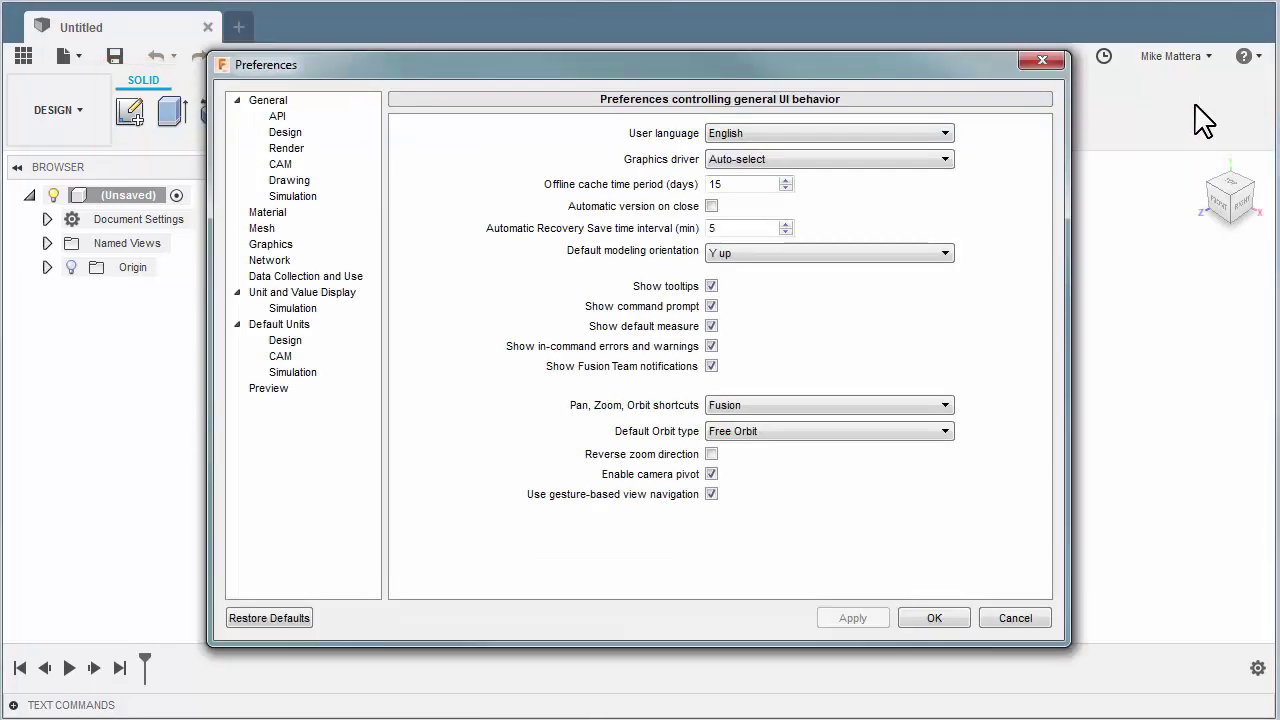
{"action": "left_click", "coordinate": [268, 390]}
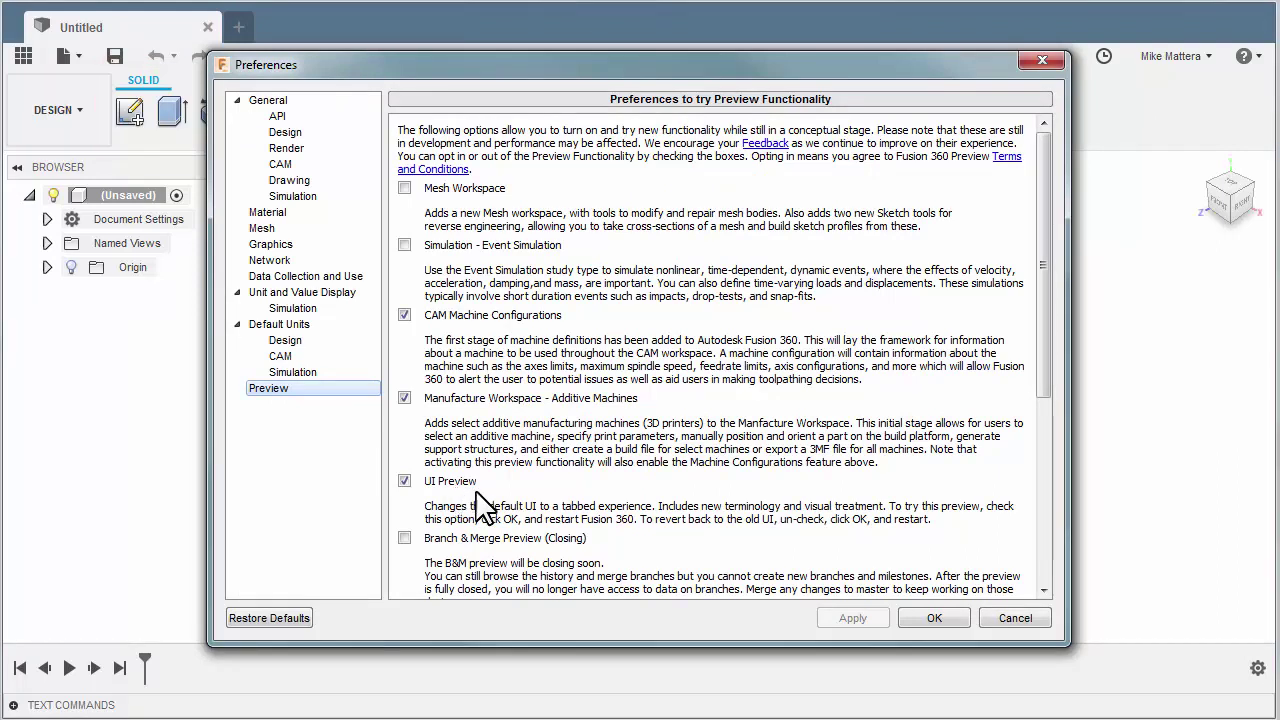
{"action": "left_click", "coordinate": [934, 618]}
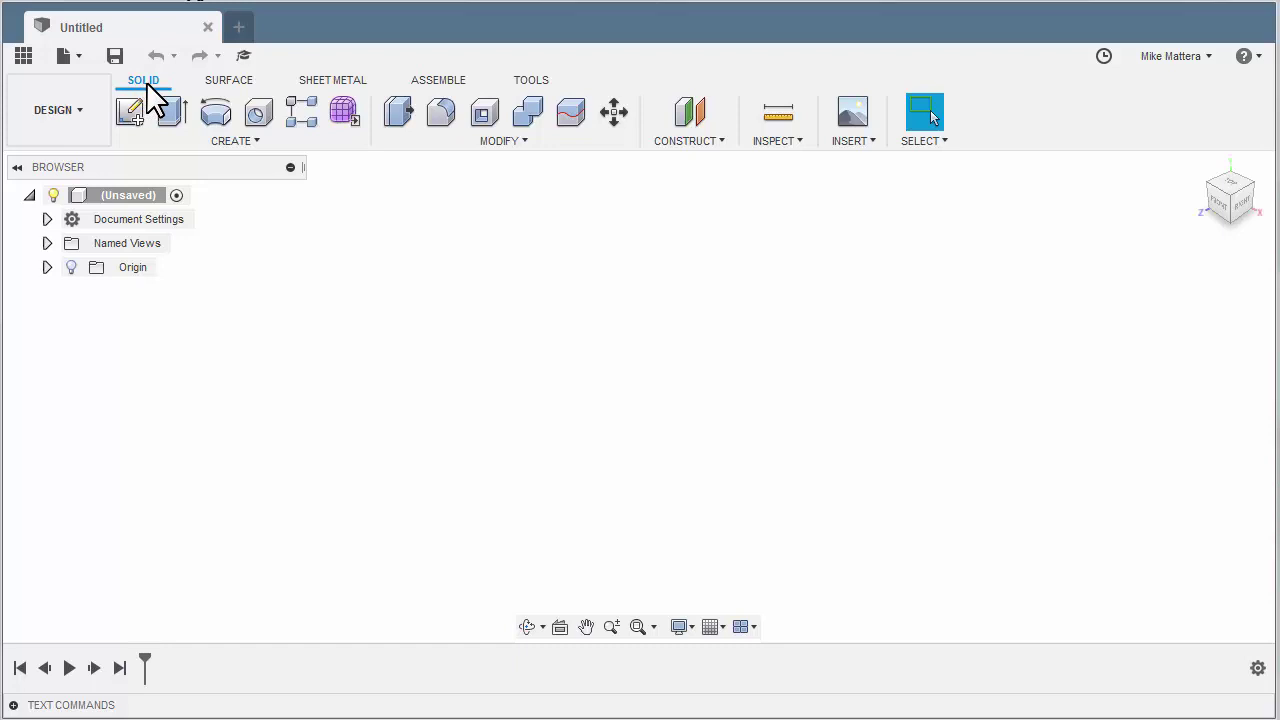
{"action": "left_click", "coordinate": [224, 84]}
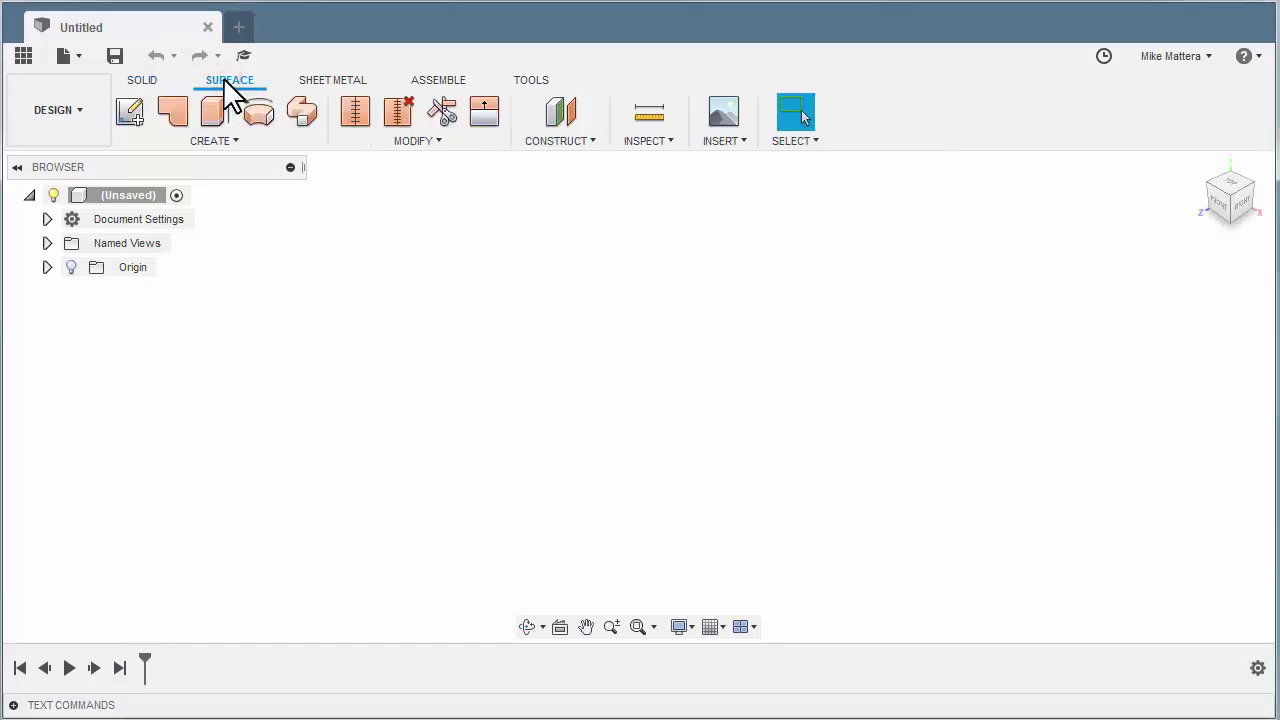
{"action": "left_click", "coordinate": [145, 84]}
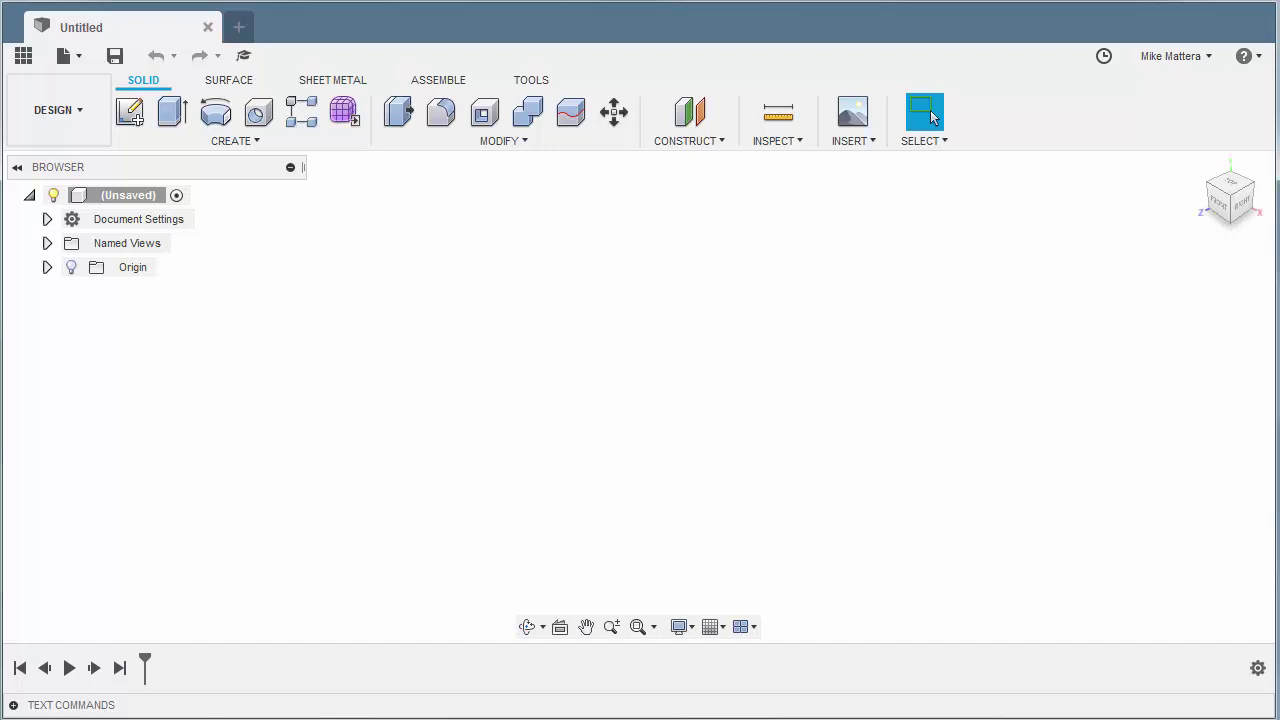
Sketch a 6 in by 4 in rectangle from the origin on the horizontal plane and finish the sketch.
{"action": "left_click", "coordinate": [124, 120]}
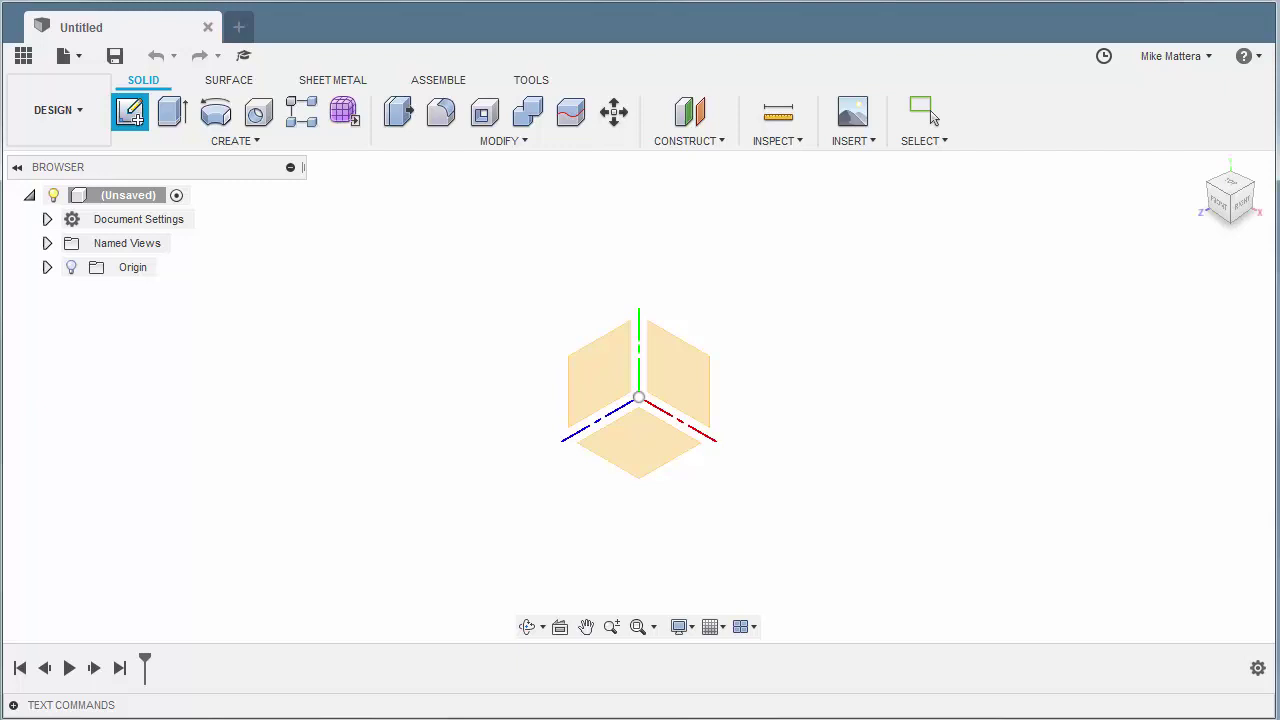
{"action": "left_click", "coordinate": [632, 459]}
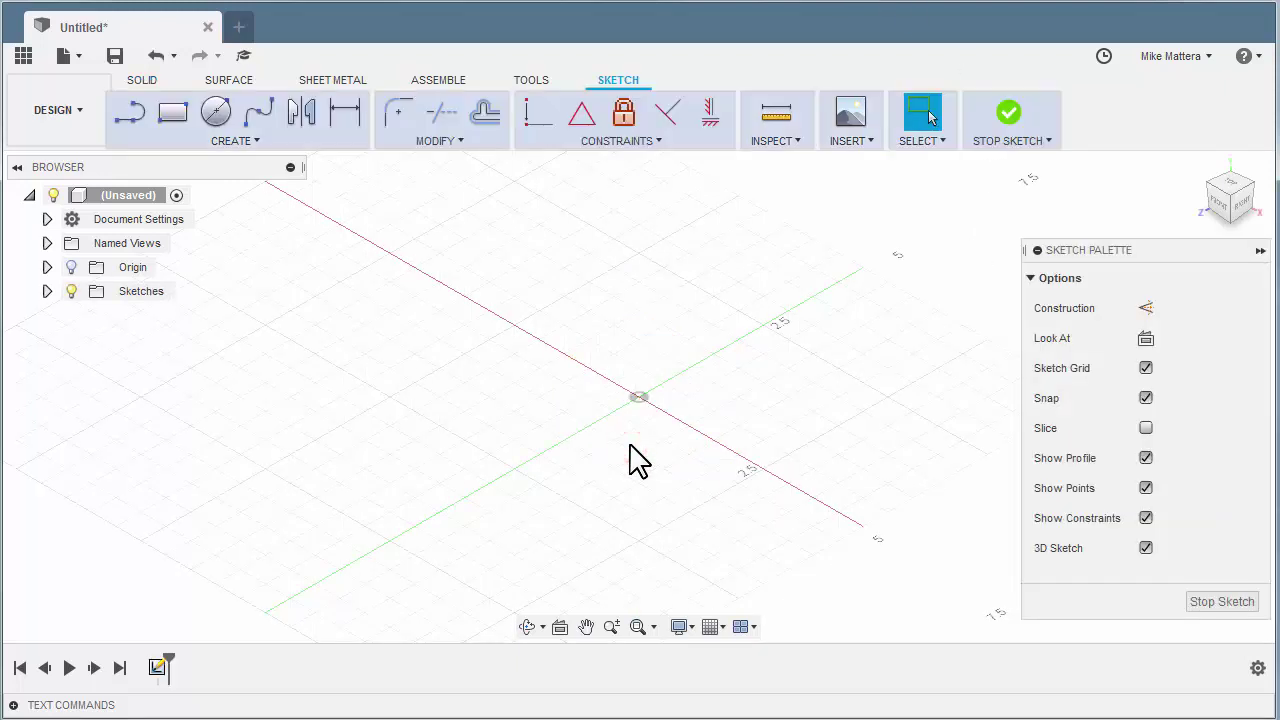
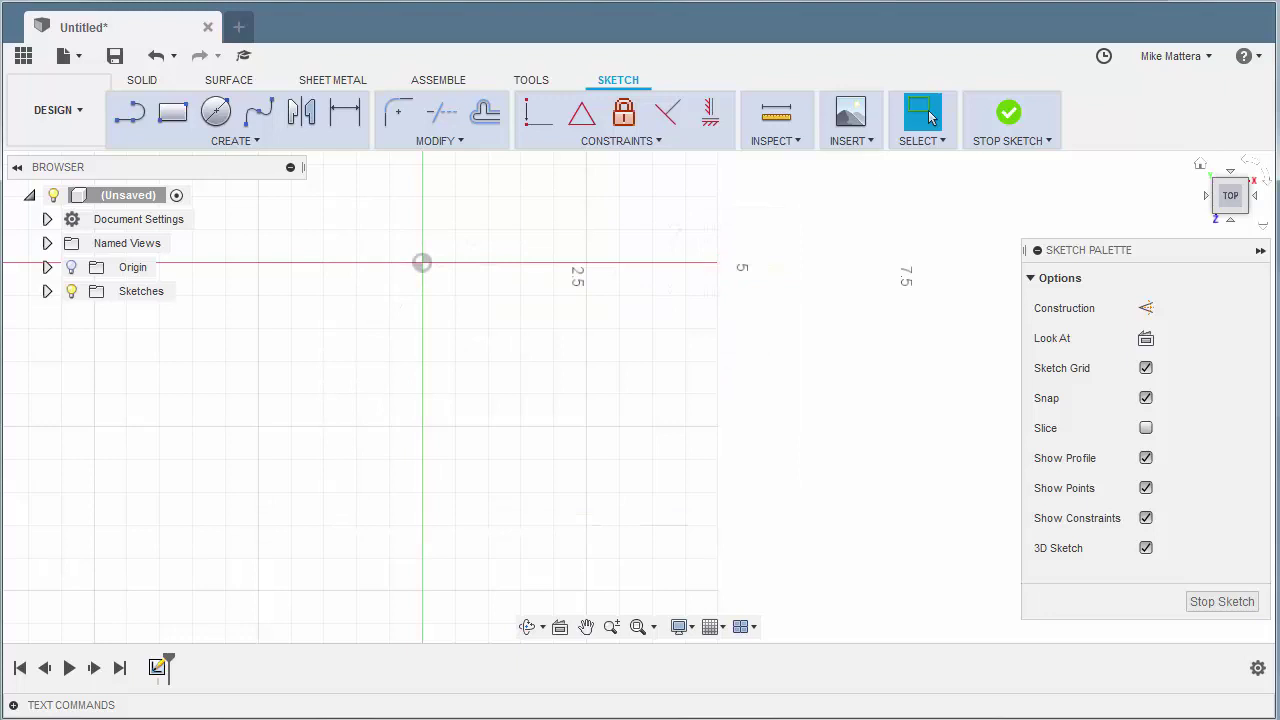
{"action": "left_click", "coordinate": [172, 116]}
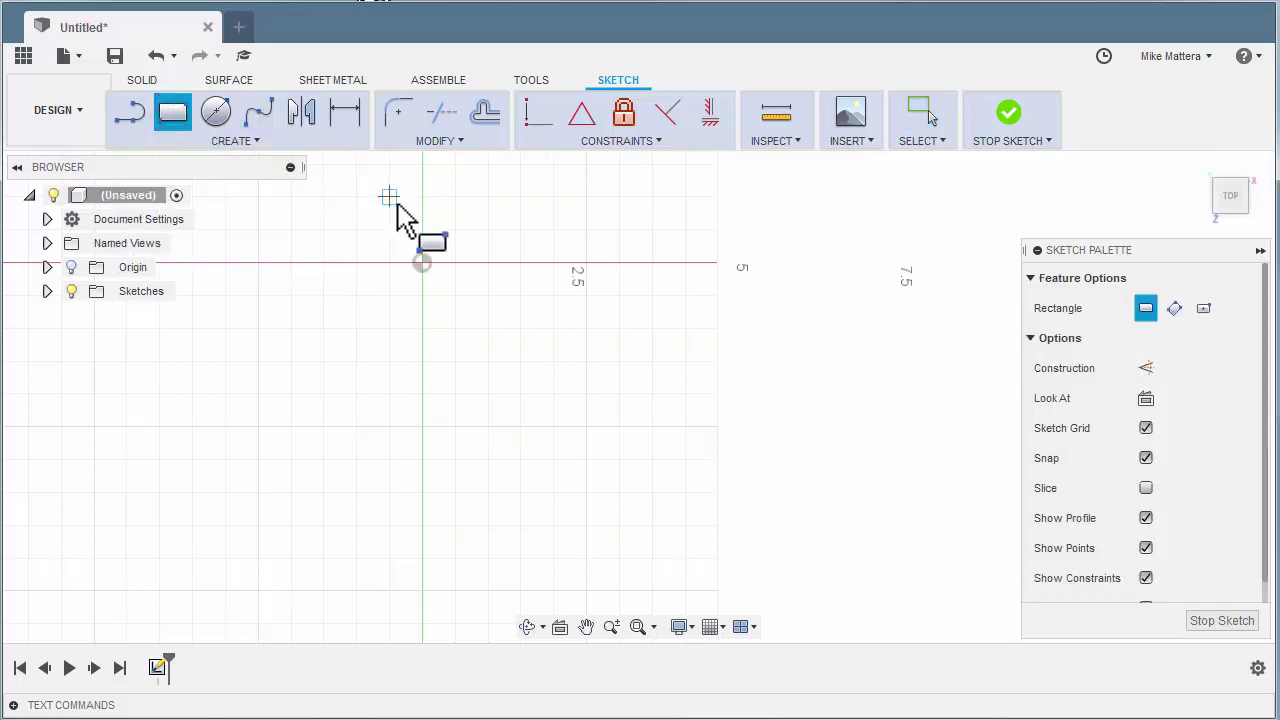
{"action": "left_click", "coordinate": [421, 263]}
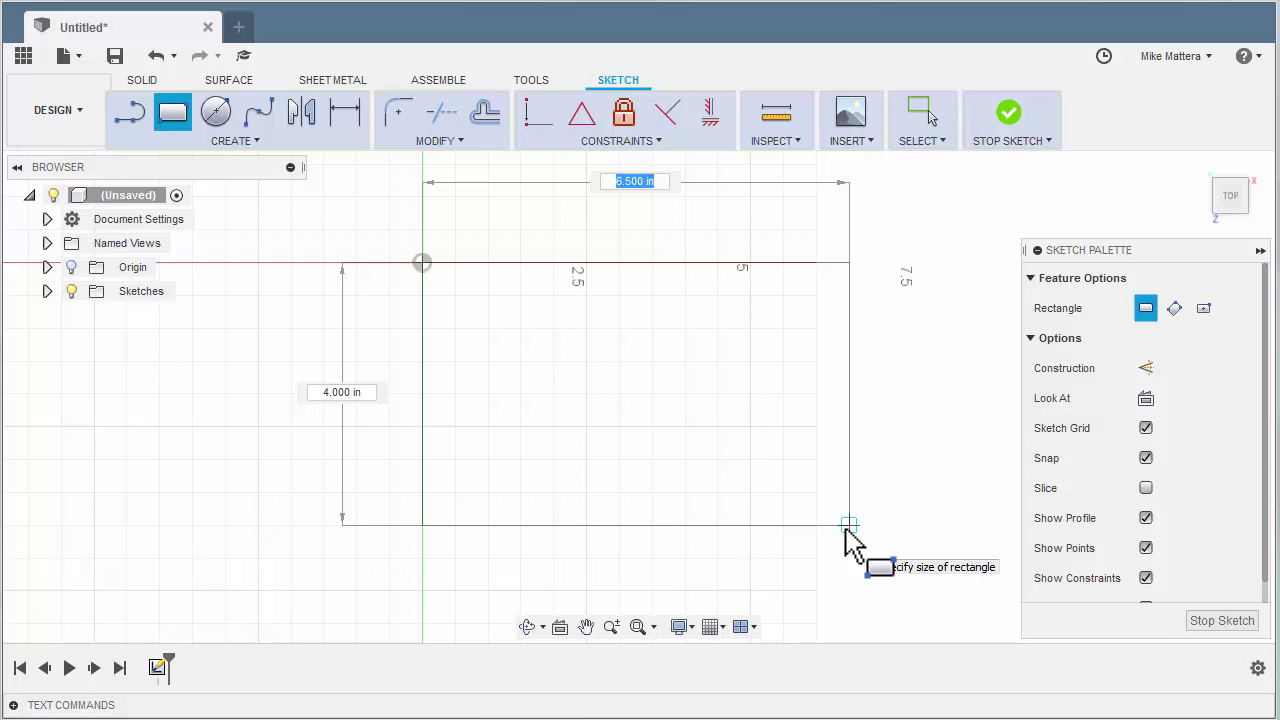
{"action": "type", "text": "6"}
{"action": "key", "text": "Tab"}
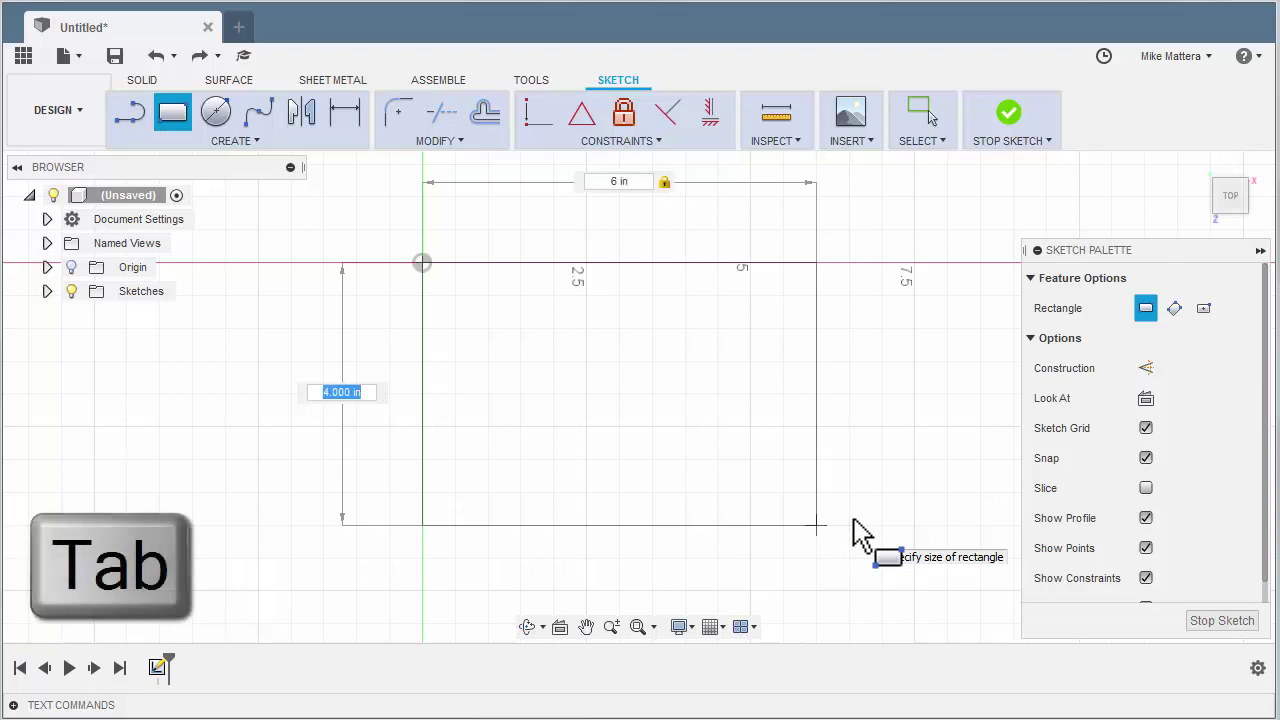
{"action": "type", "text": "4"}
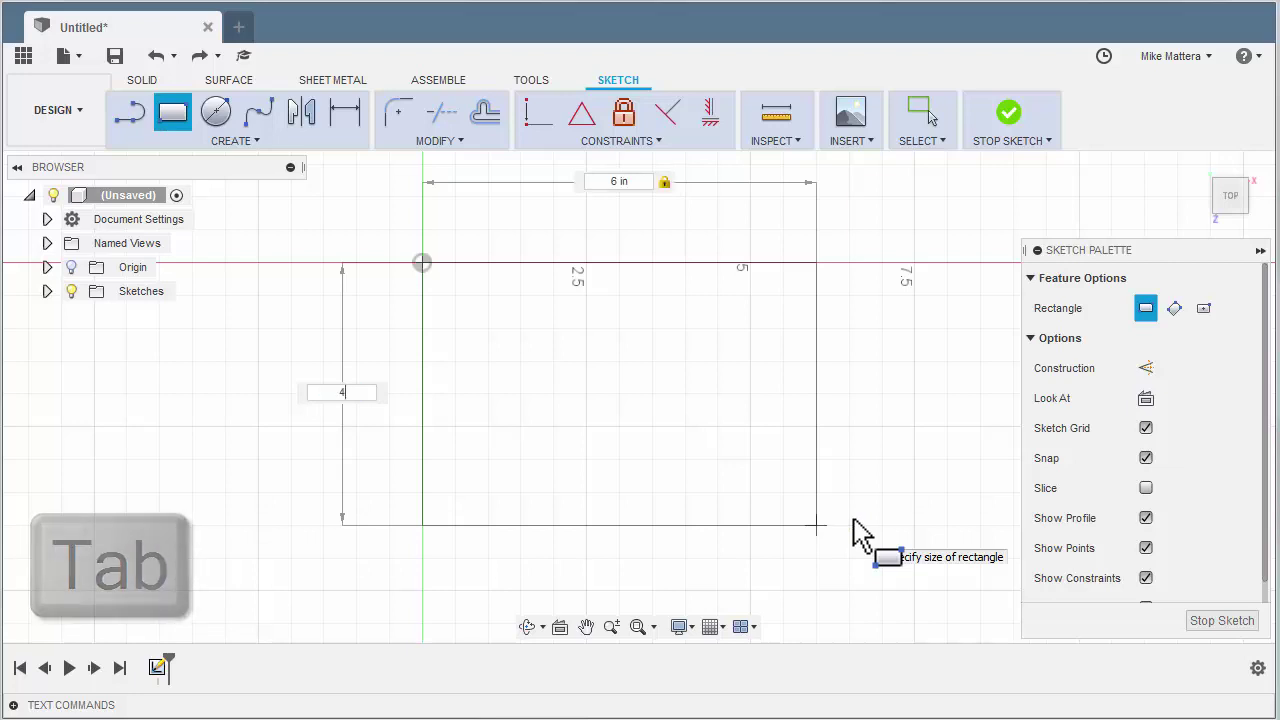
{"action": "key", "text": "Return"}
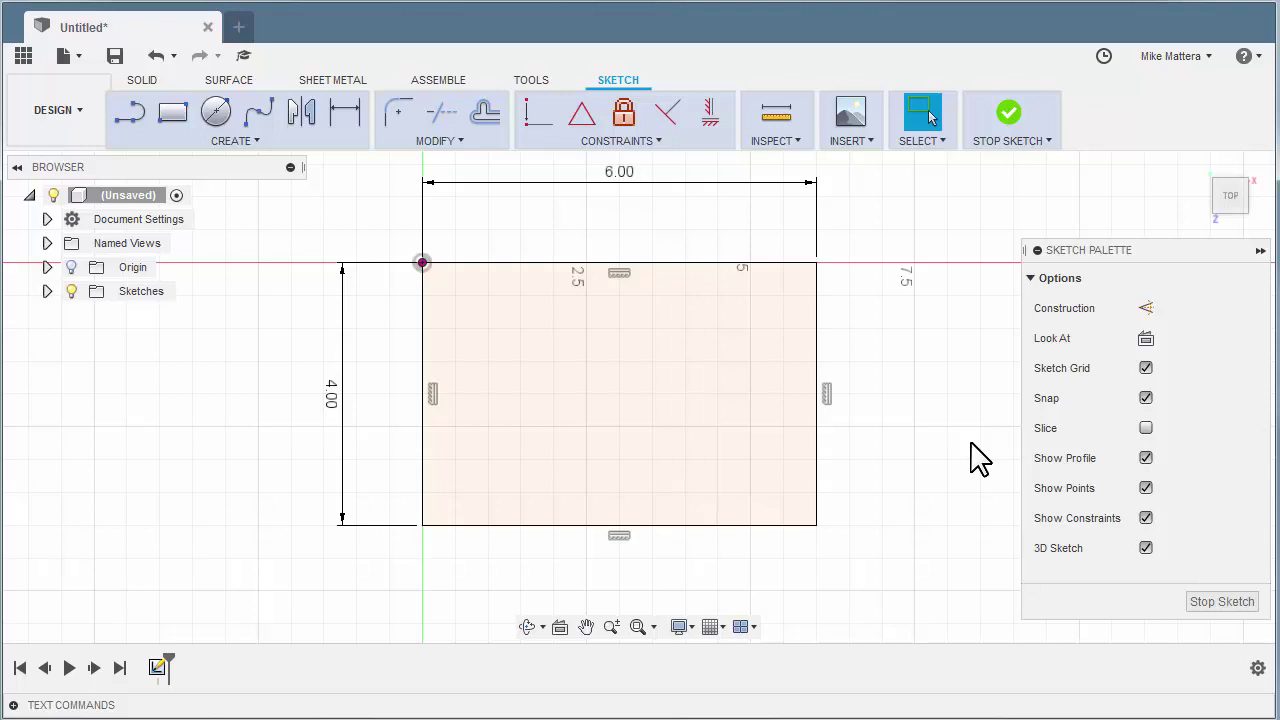
{"action": "left_click", "coordinate": [1222, 603]}
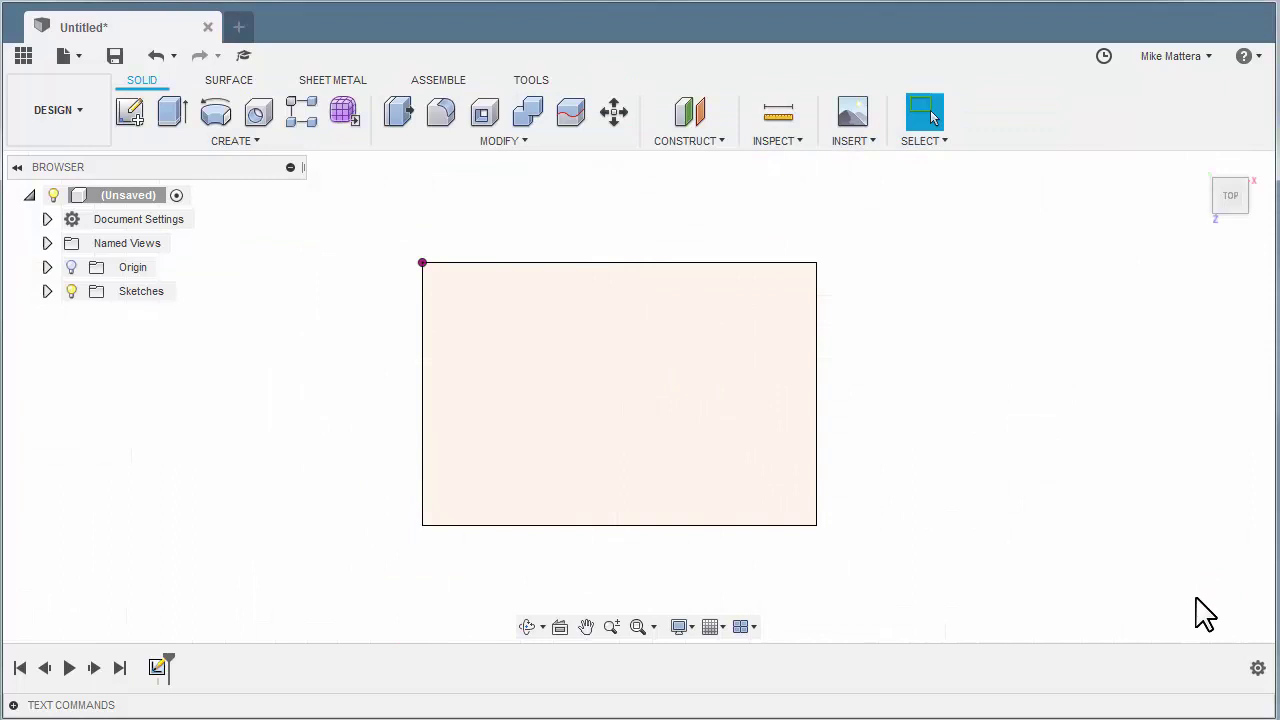
Extrude the rectangle profile downward by -1.25 in as a new body.
{"action": "mouse_move", "coordinate": [1266, 198]}
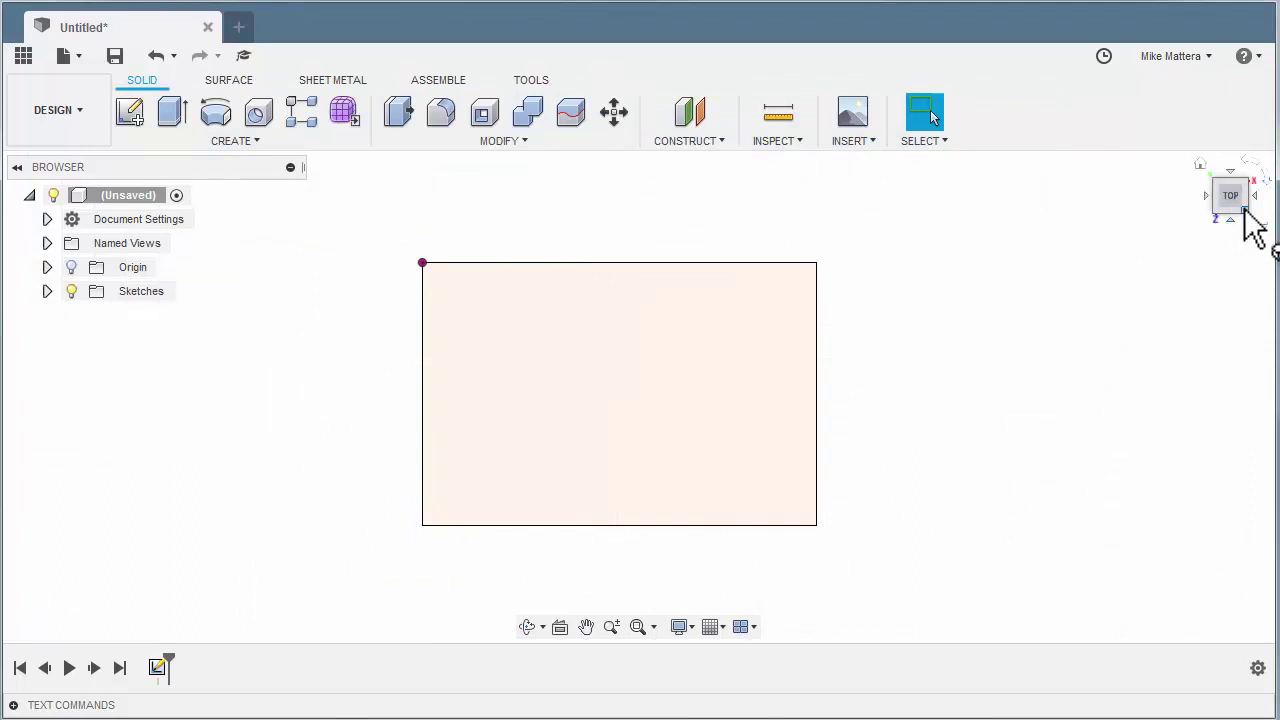
{"action": "left_click_drag", "start_coordinate": [1246, 210], "coordinate": [1226, 160]}
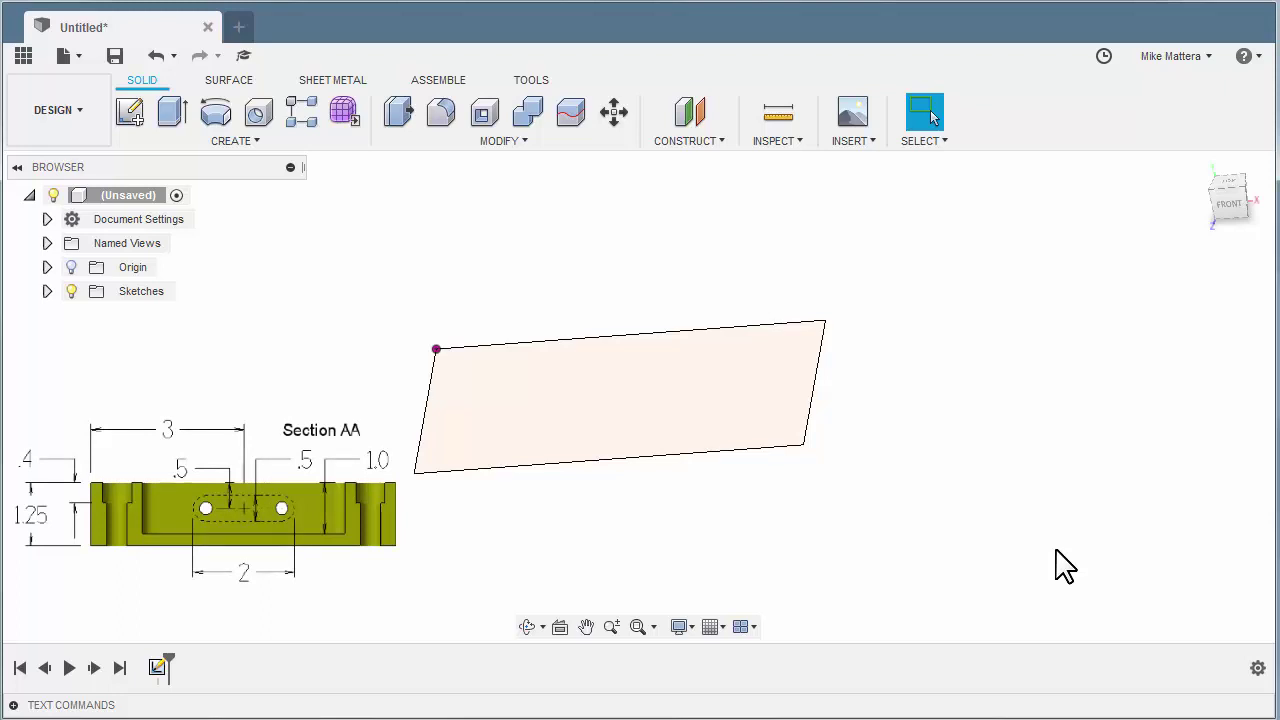
{"action": "left_click", "coordinate": [170, 128]}
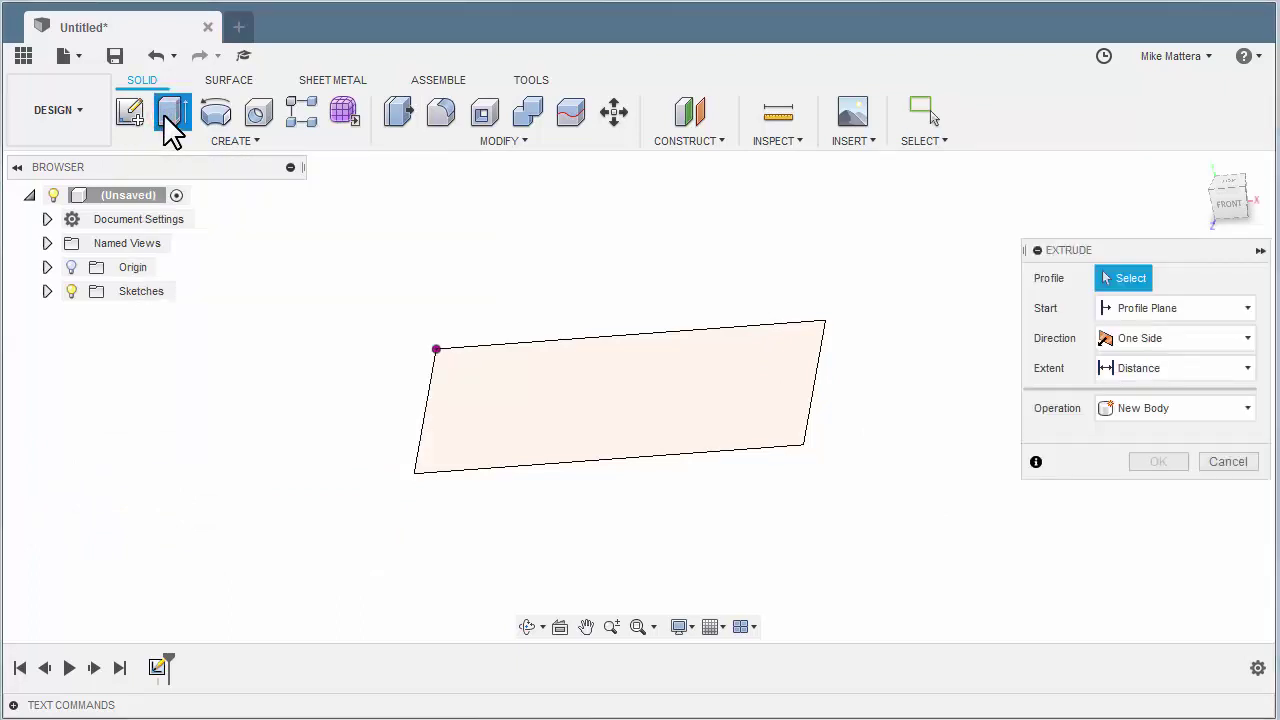
{"action": "left_click", "coordinate": [603, 404]}
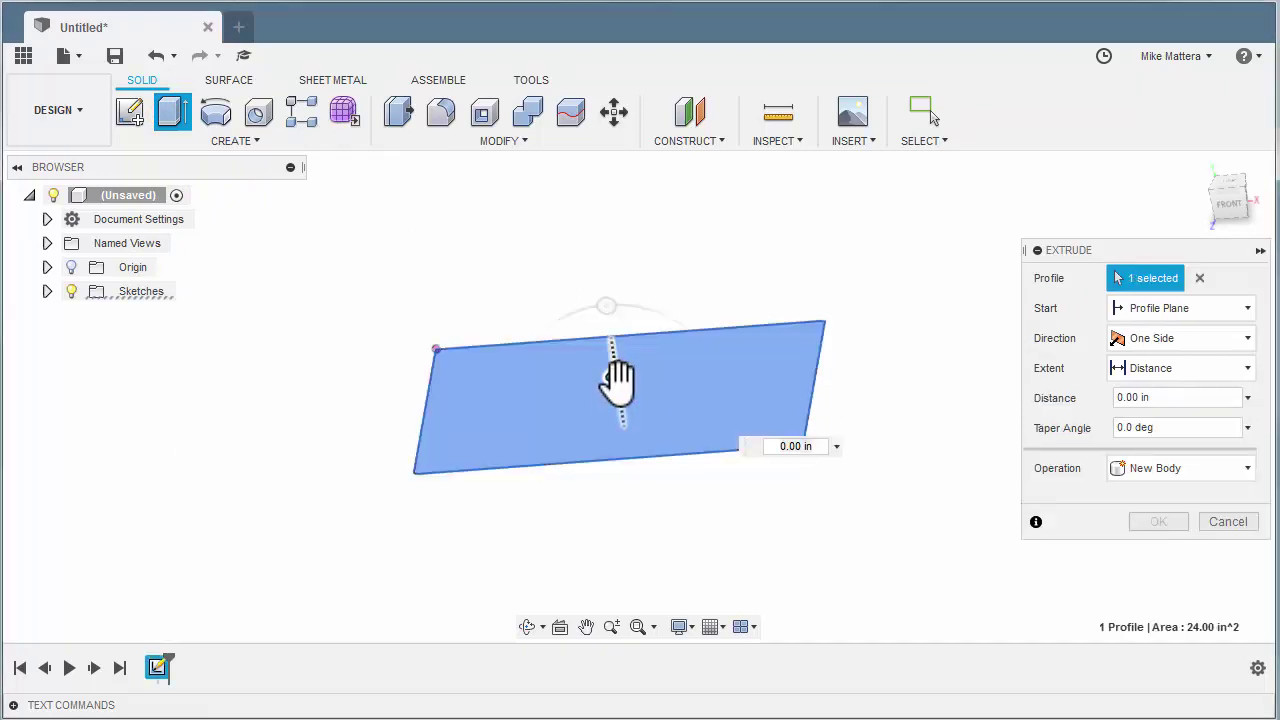
{"action": "left_click_drag", "start_coordinate": [616, 380], "coordinate": [626, 458]}
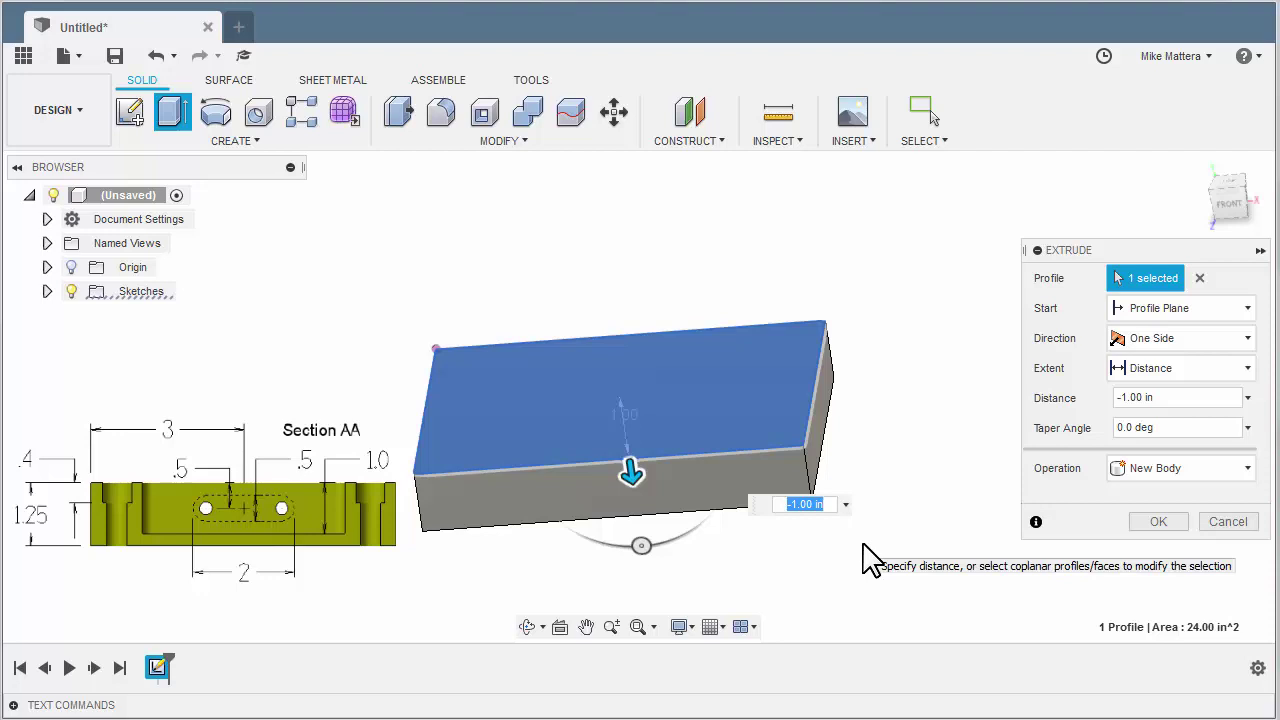
{"action": "type", "text": "-1.25"}
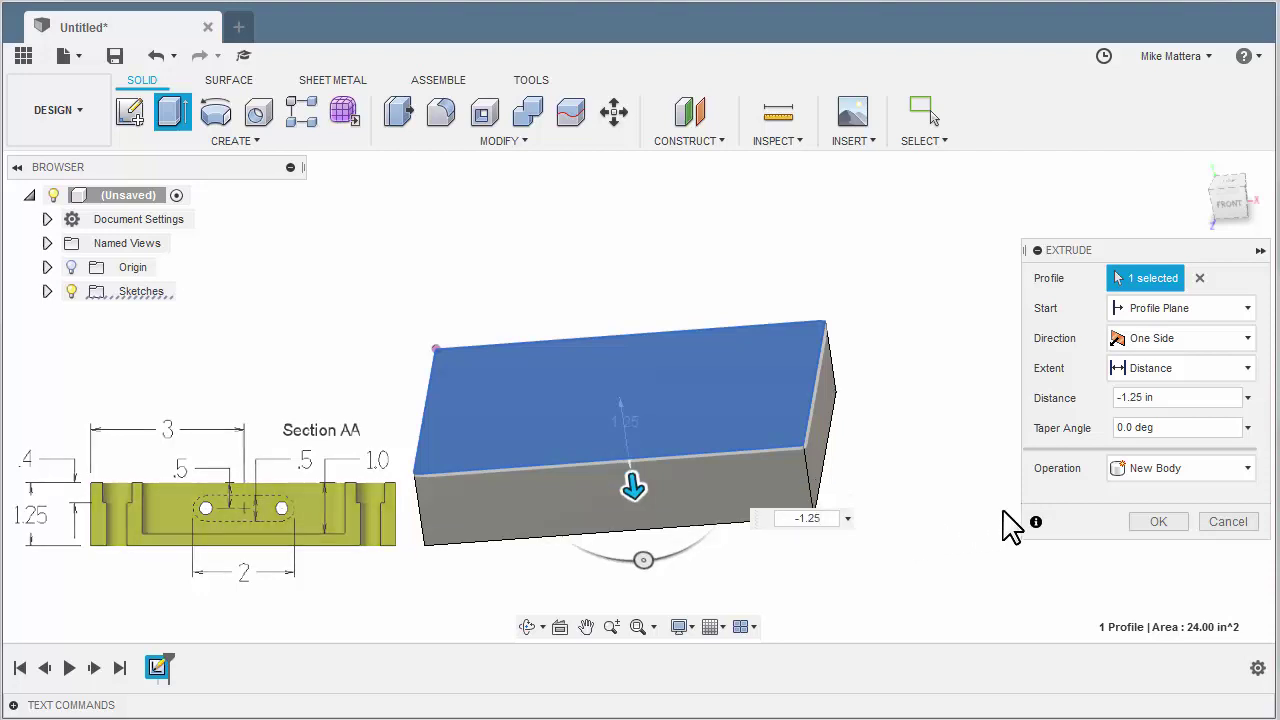
{"action": "left_click", "coordinate": [1148, 473]}
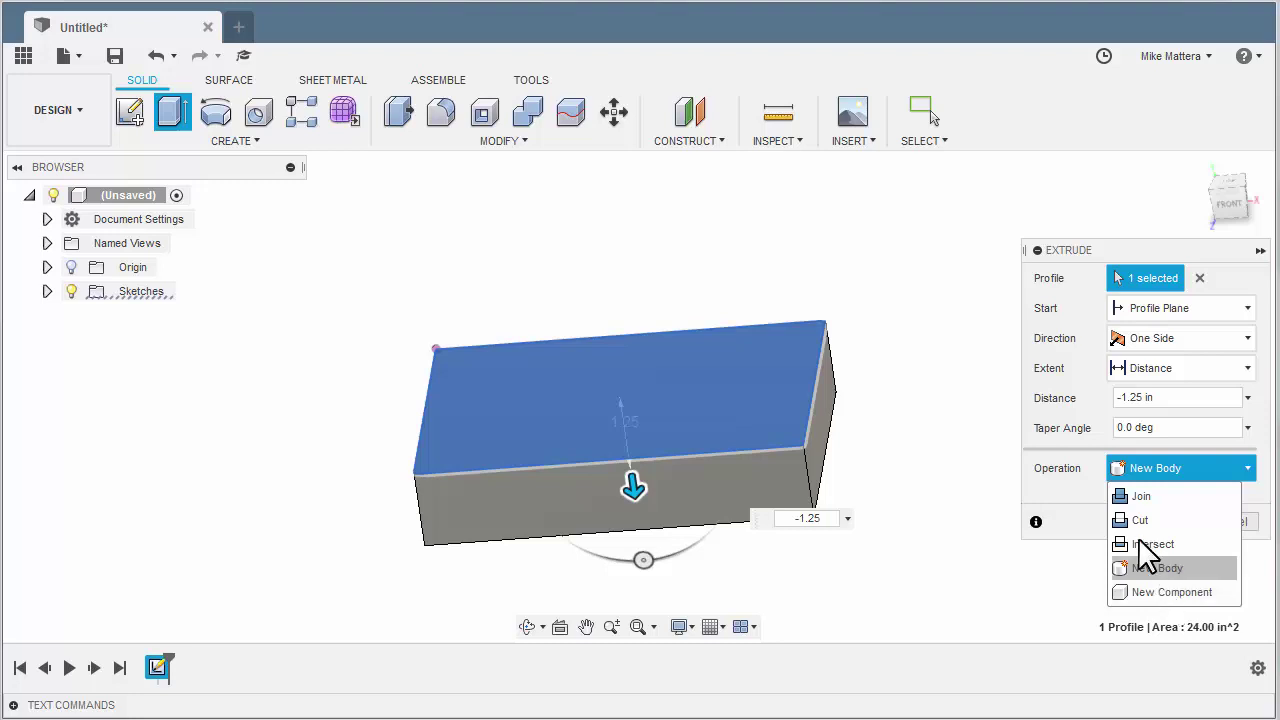
{"action": "left_click", "coordinate": [1085, 493]}
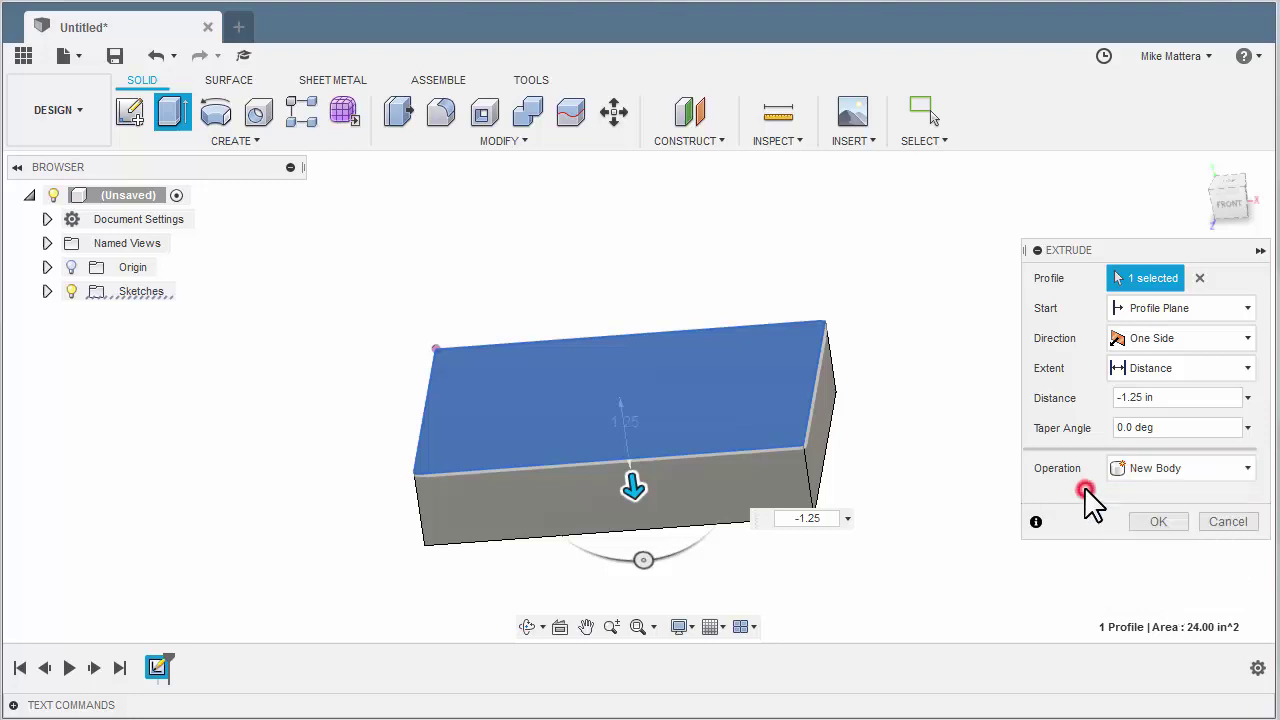
{"action": "left_click", "coordinate": [1158, 522]}
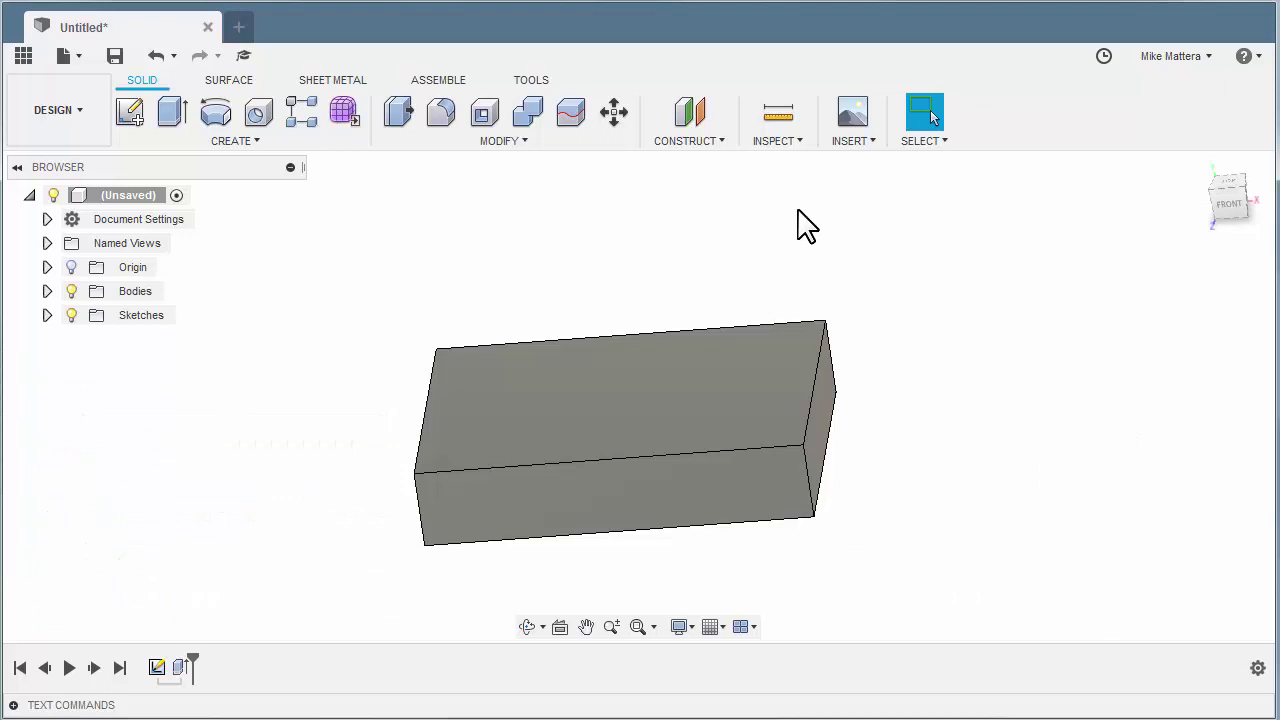
Fillet the block's four vertical corner edges with a constant 0.50 in radius.
{"action": "left_click", "coordinate": [443, 118]}
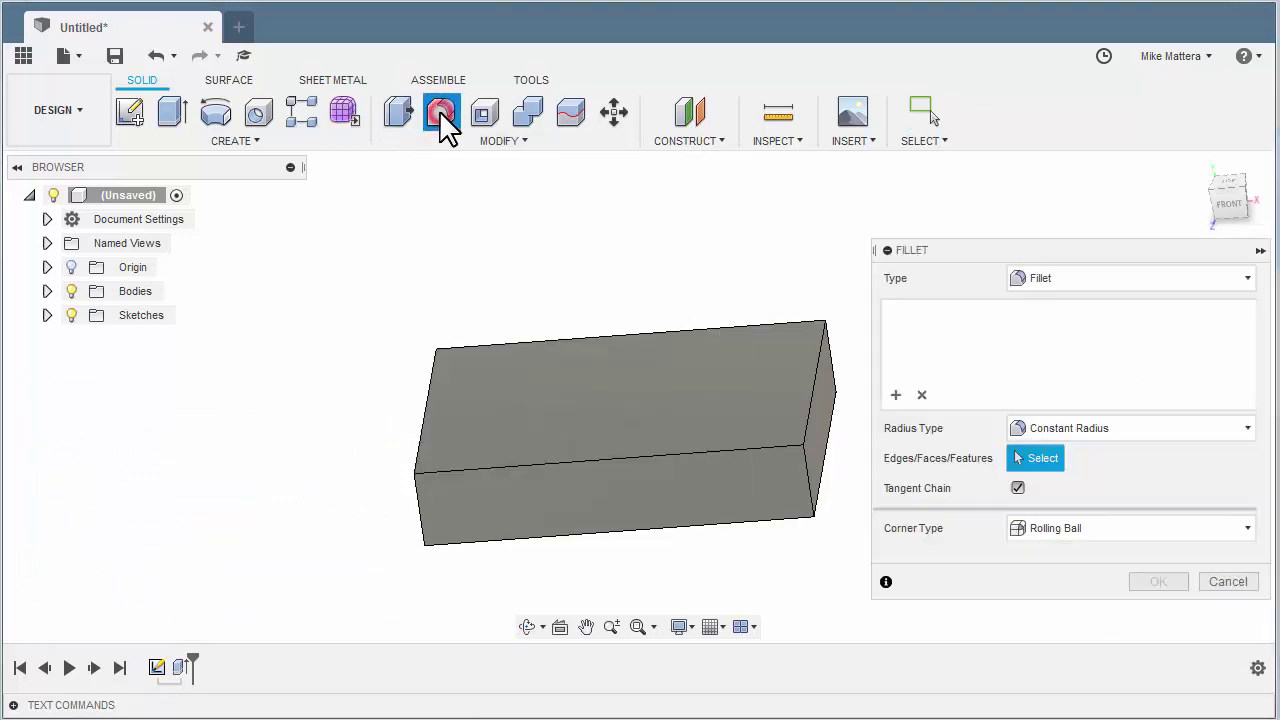
{"action": "left_click", "coordinate": [809, 487]}
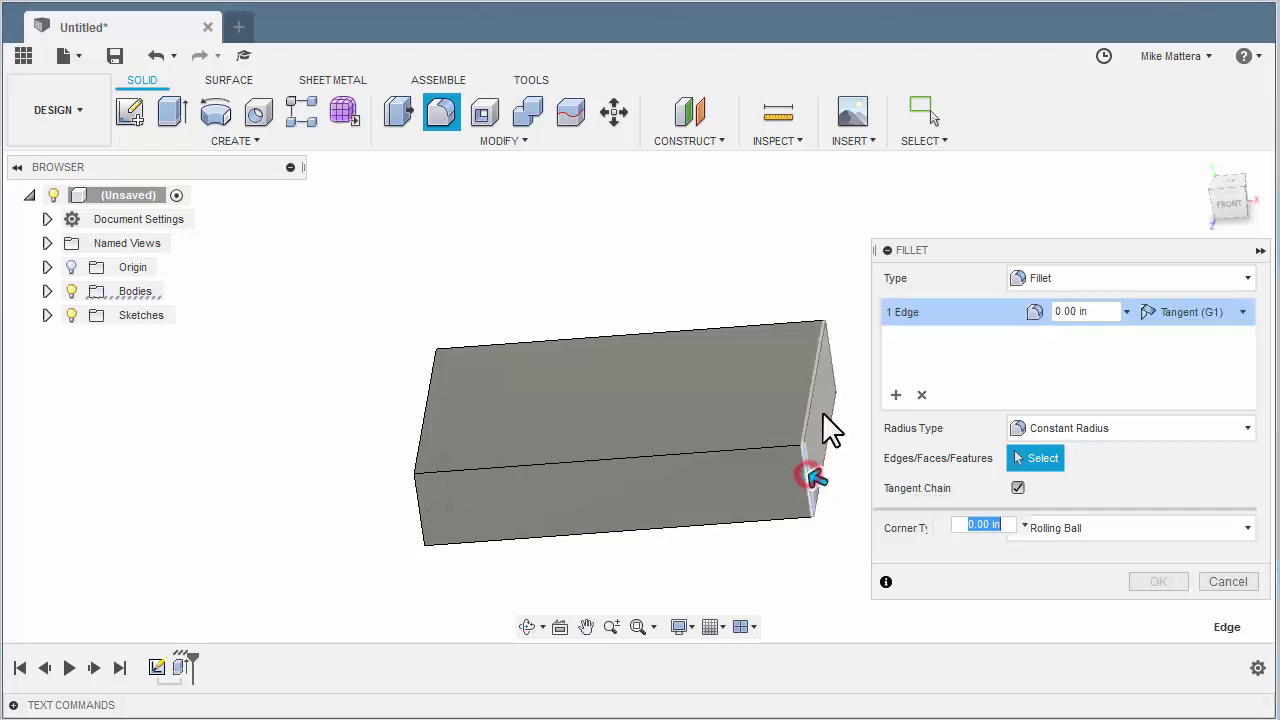
{"action": "left_click", "coordinate": [830, 345]}
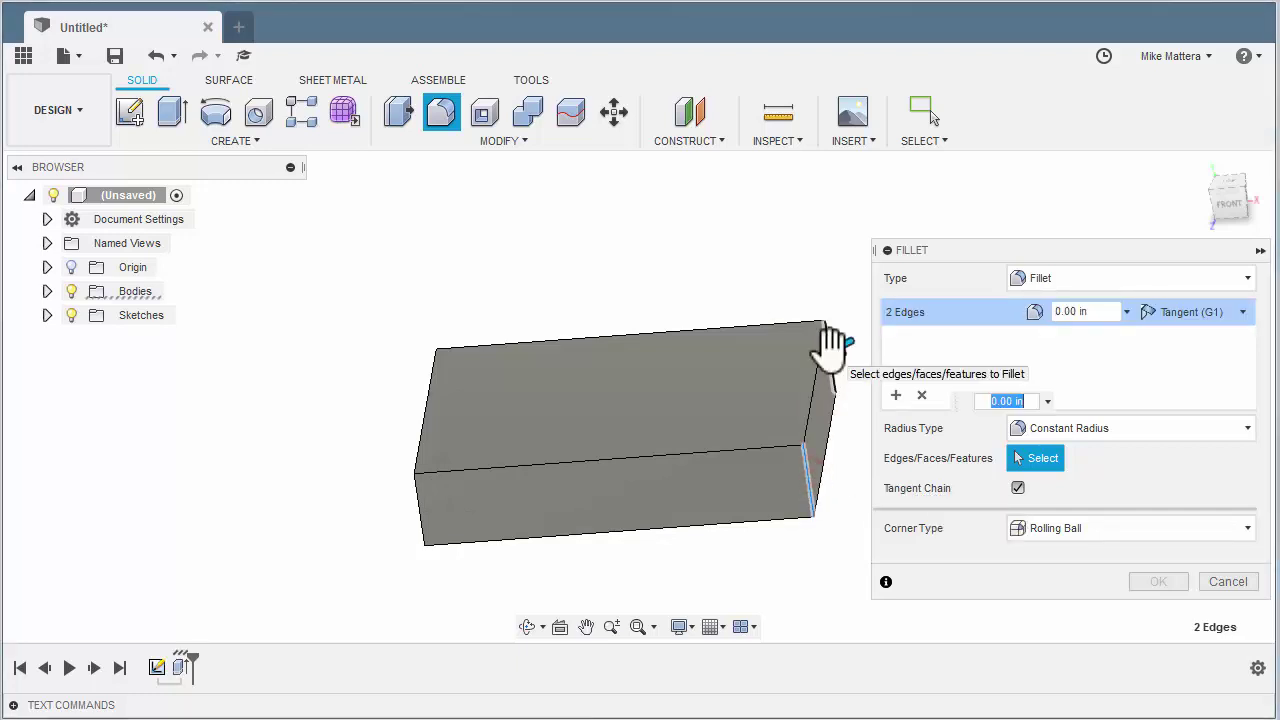
{"action": "left_click", "coordinate": [418, 508]}
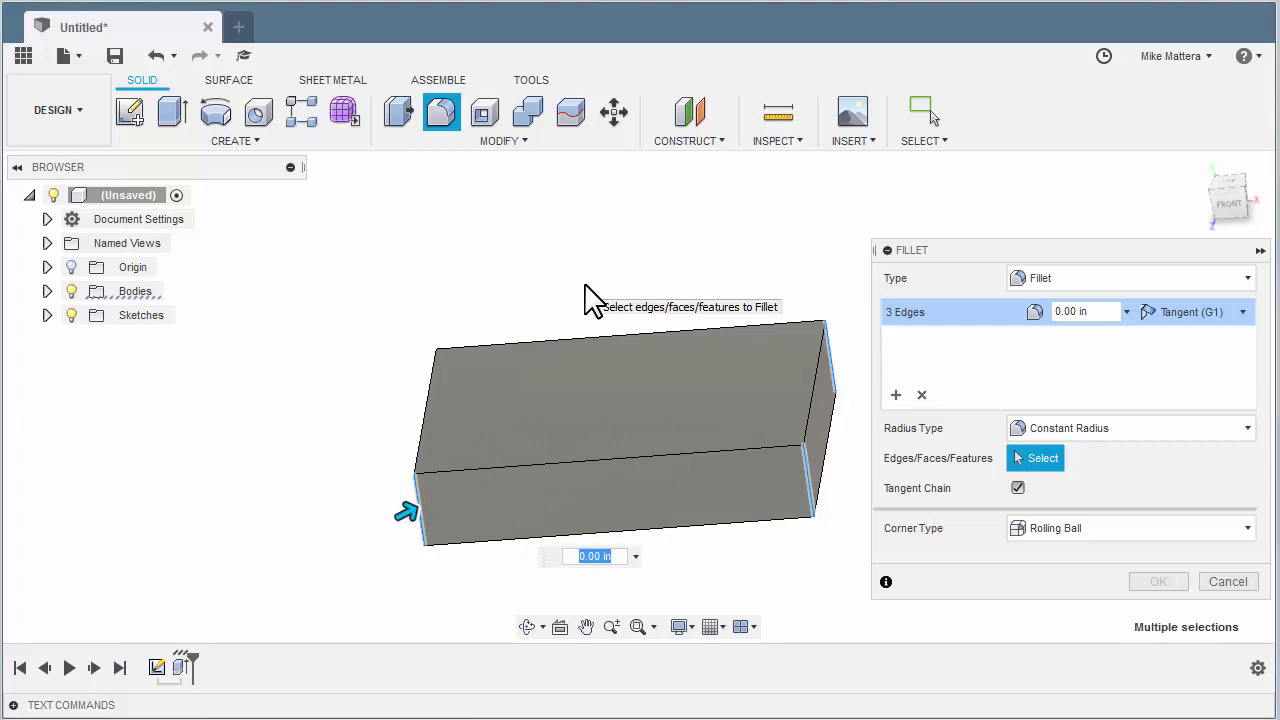
{"action": "key", "text": "shift"}
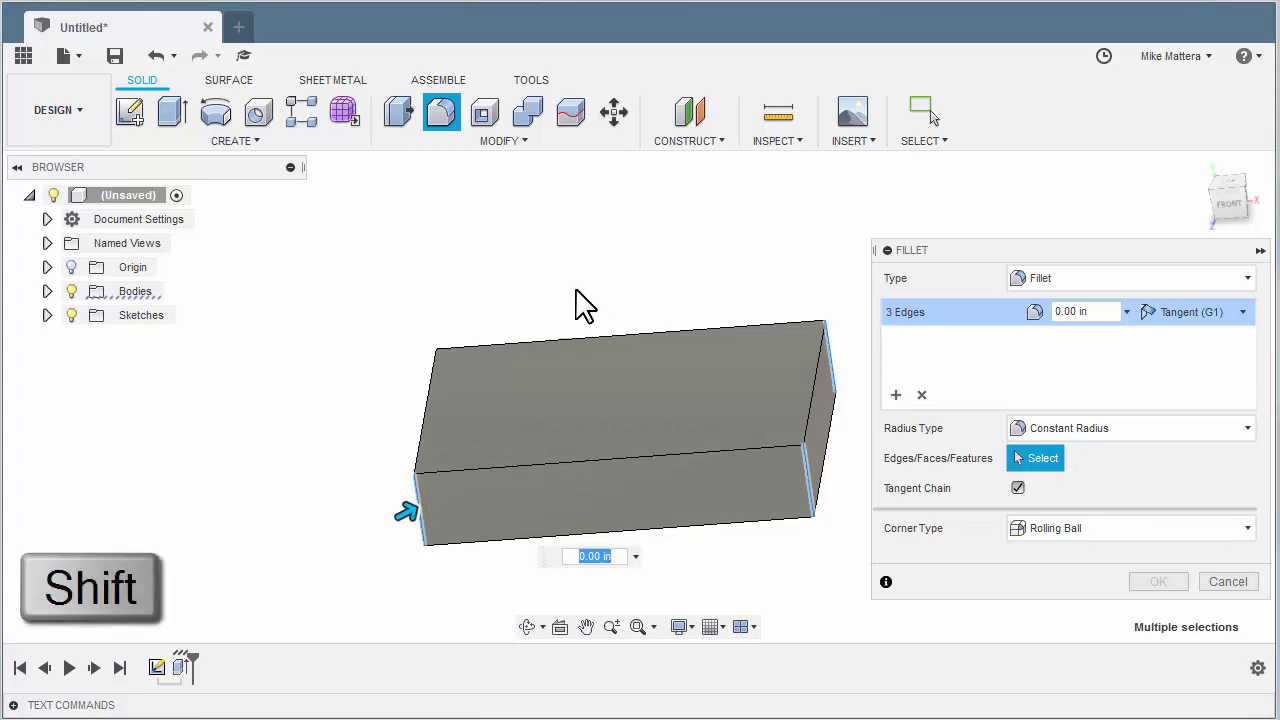
{"action": "middle_click_drag", "start_coordinate": [585, 300], "coordinate": [669, 294], "text": "shift"}
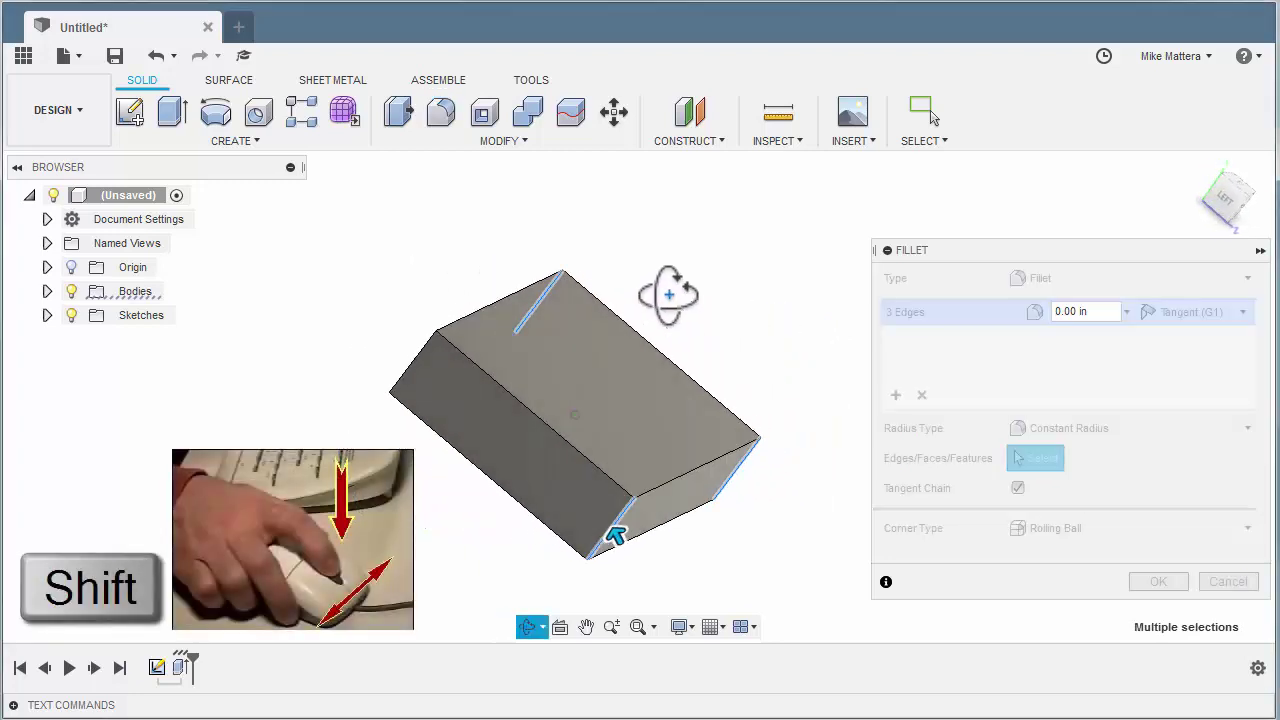
{"action": "left_click", "coordinate": [416, 352]}
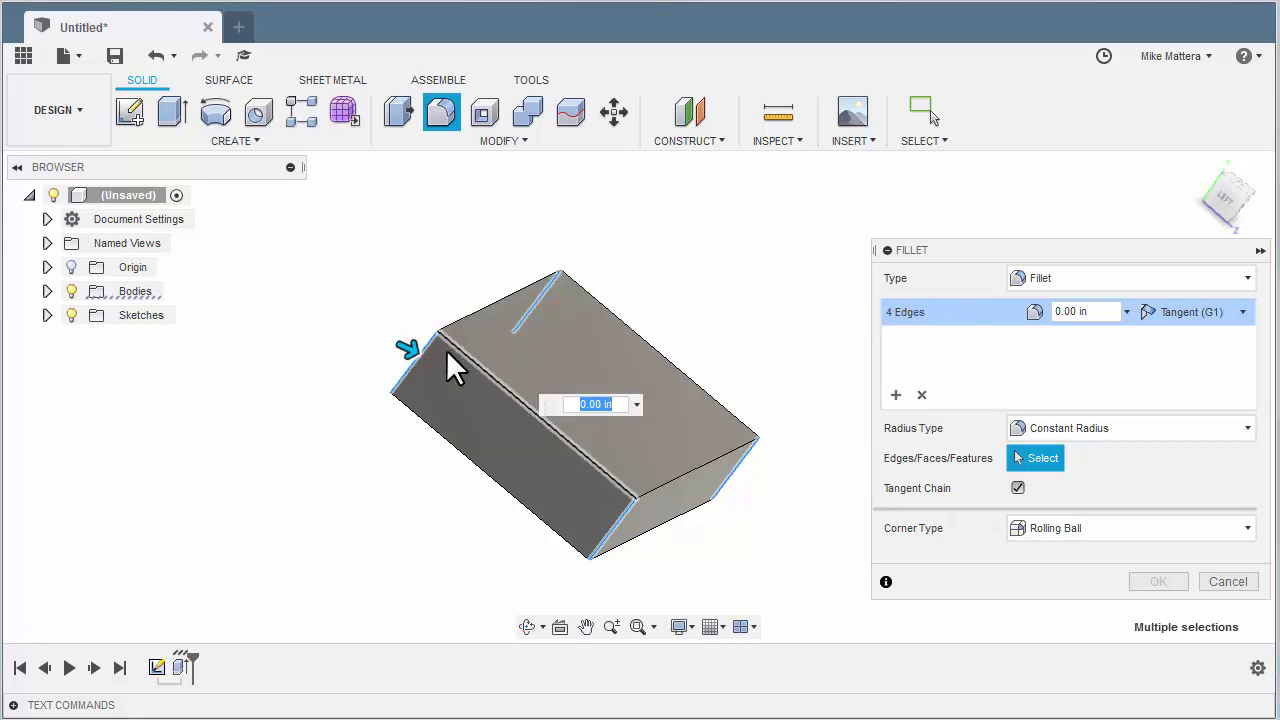
{"action": "left_click_drag", "start_coordinate": [409, 343], "coordinate": [415, 355]}
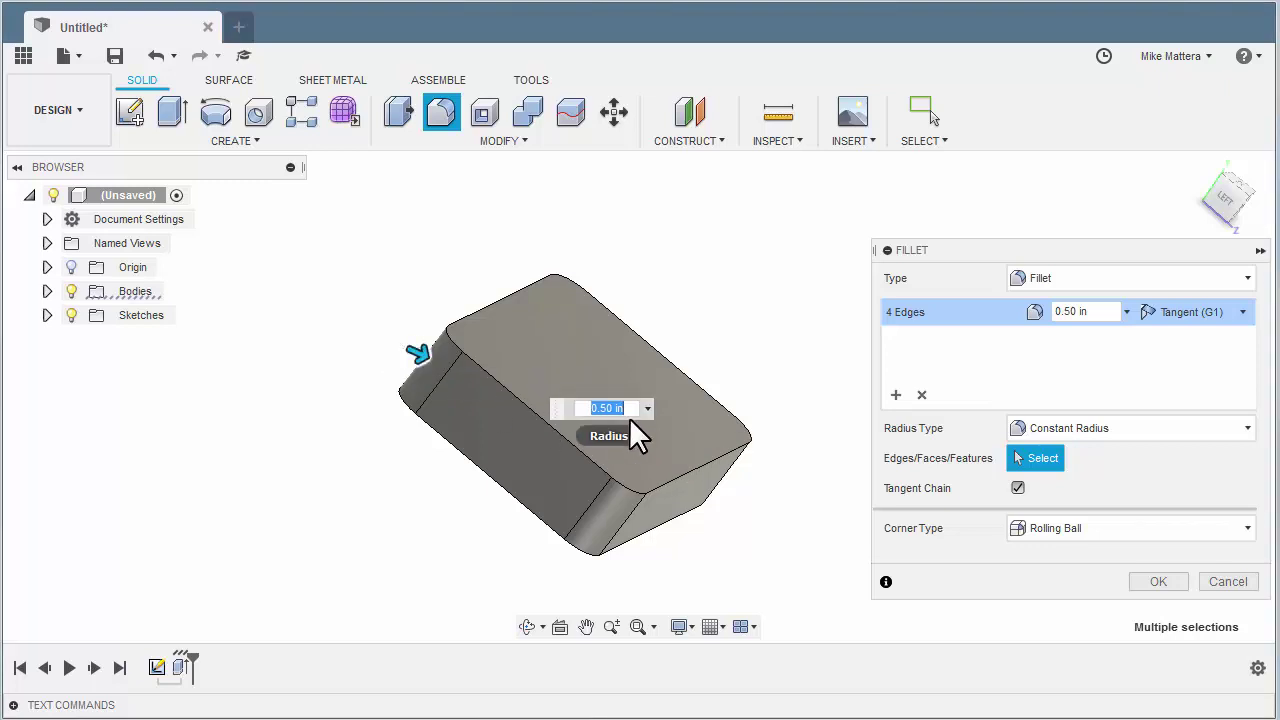
{"action": "key", "text": "Return"}
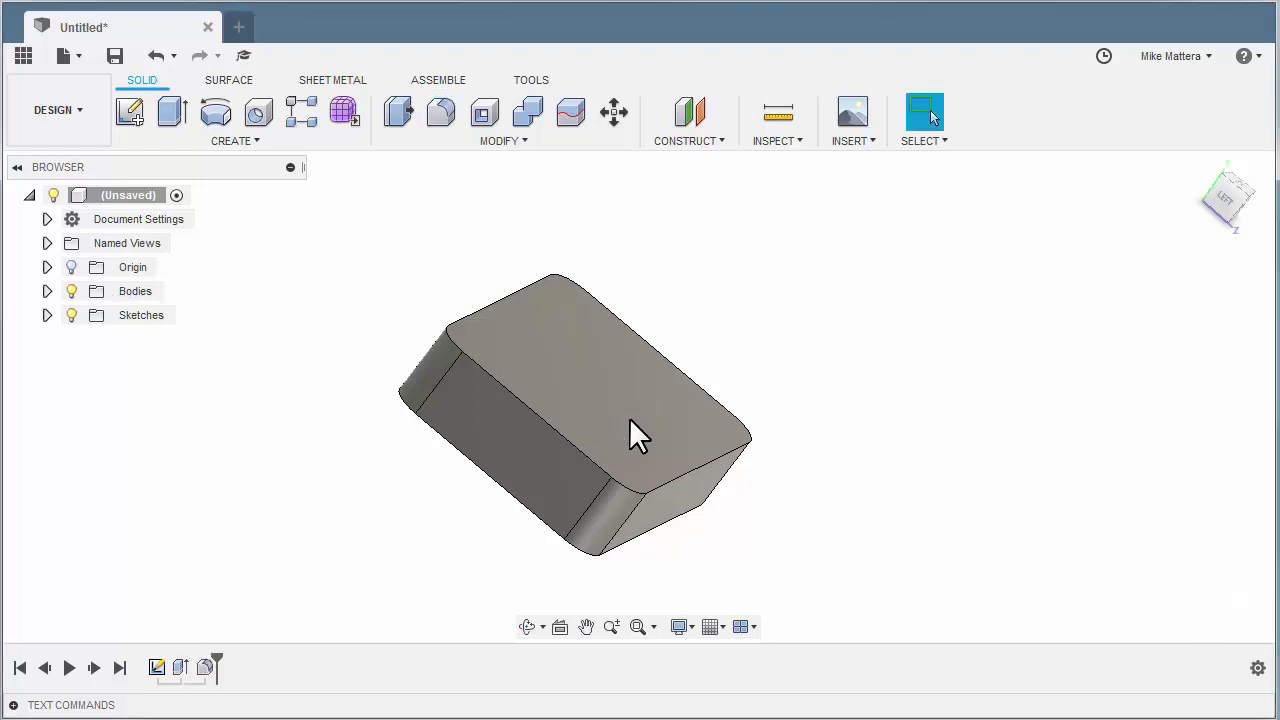
Start a new sketch on the block's top face.
{"action": "middle_click_drag", "start_coordinate": [630, 420], "coordinate": [736, 432], "text": "shift"}
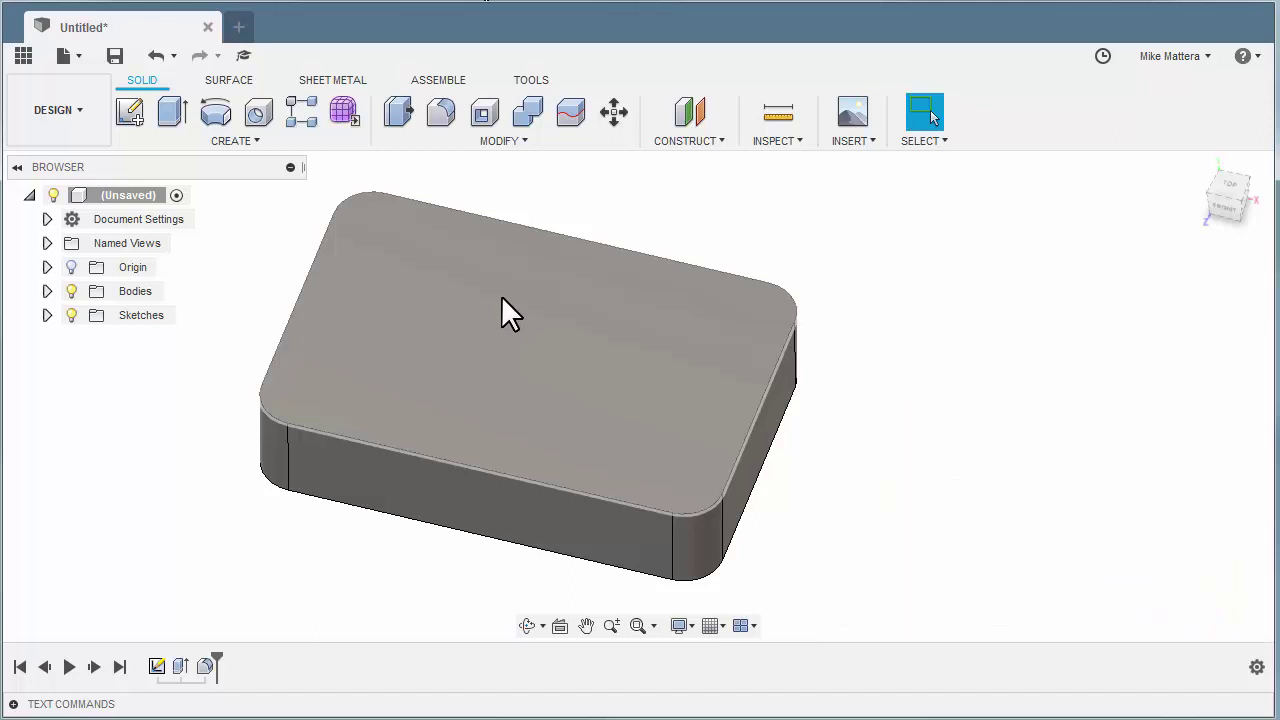
{"action": "left_click", "coordinate": [128, 114]}
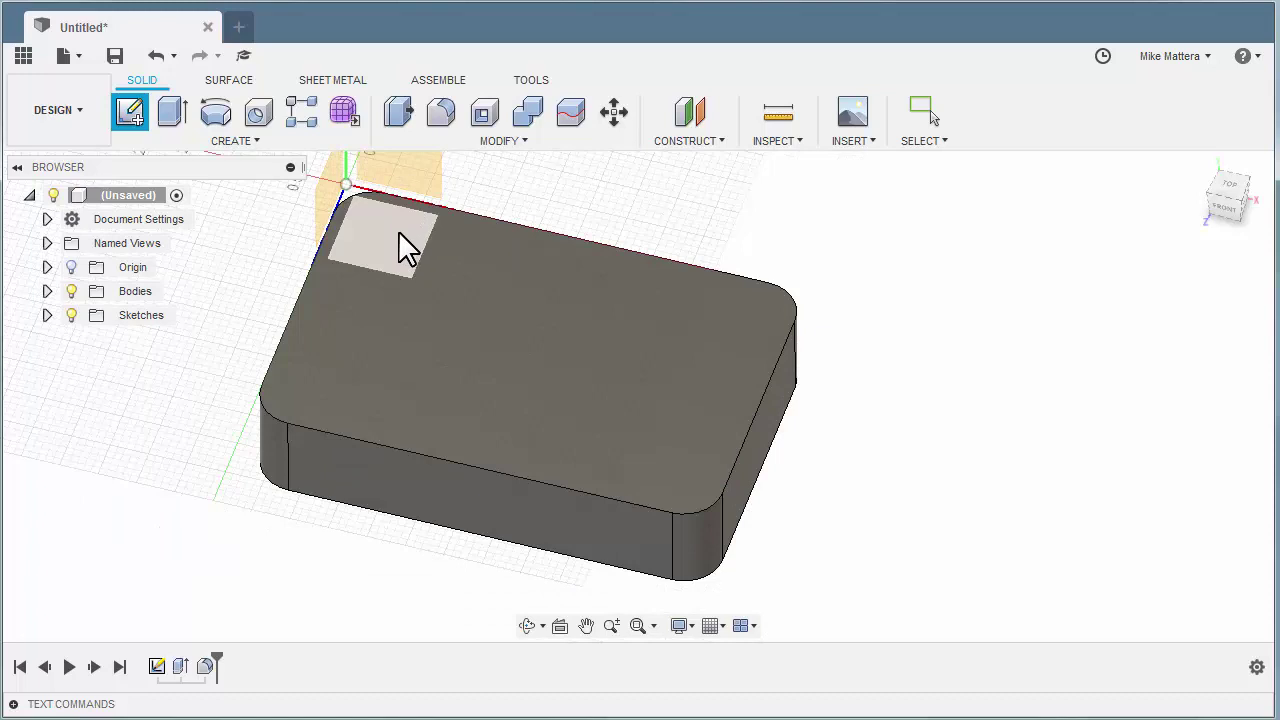
{"action": "left_click", "coordinate": [398, 230]}
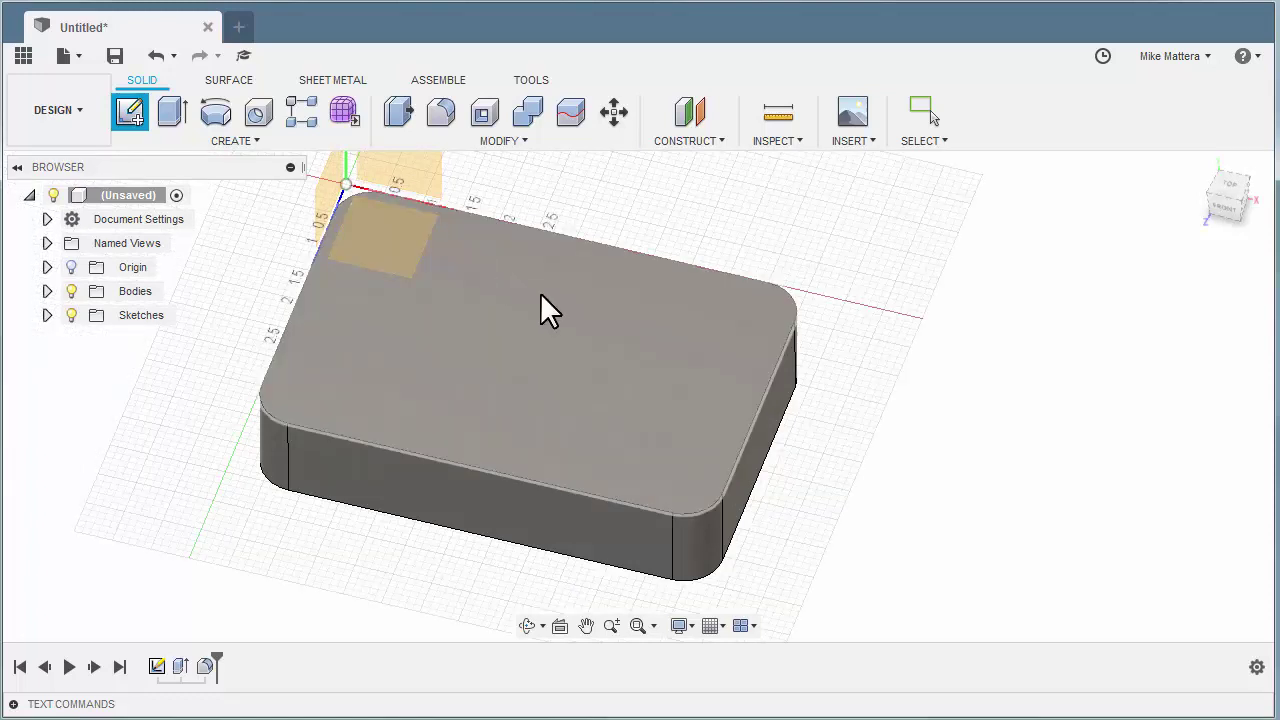
{"action": "left_click", "coordinate": [590, 325]}
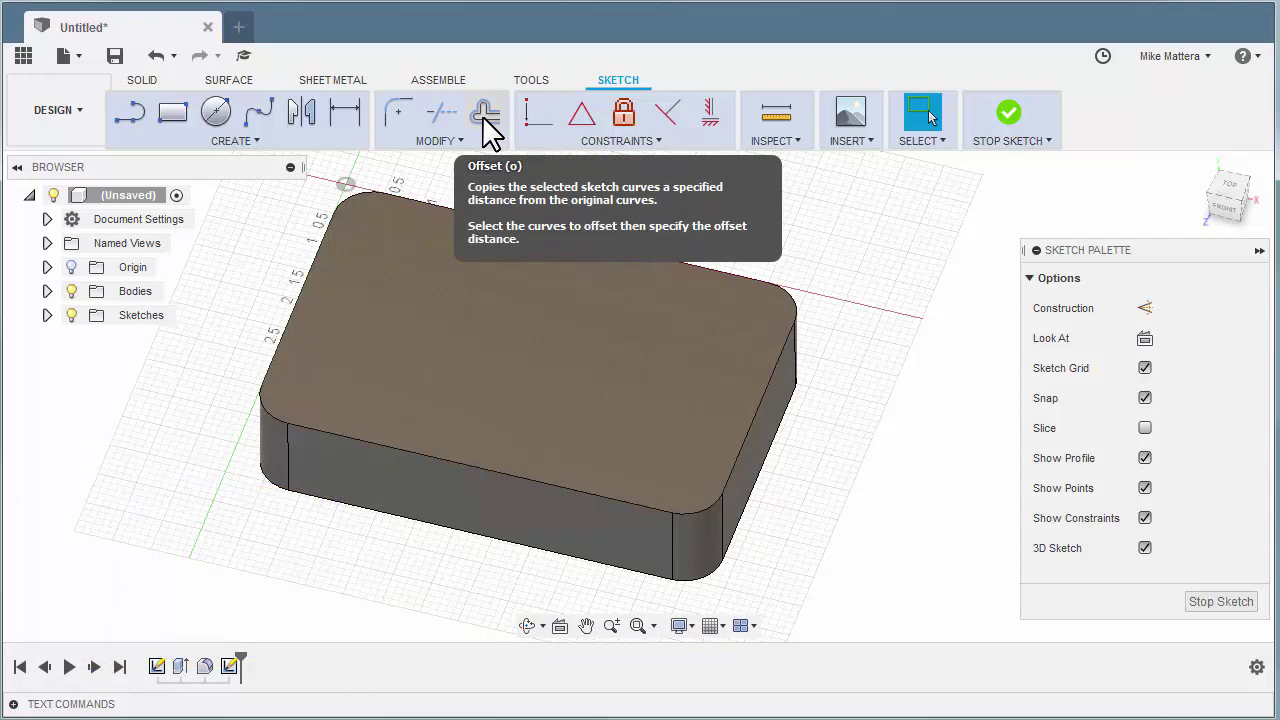
Offset the top face's chained outline inward by 0.3 in.
{"action": "left_click", "coordinate": [482, 115]}
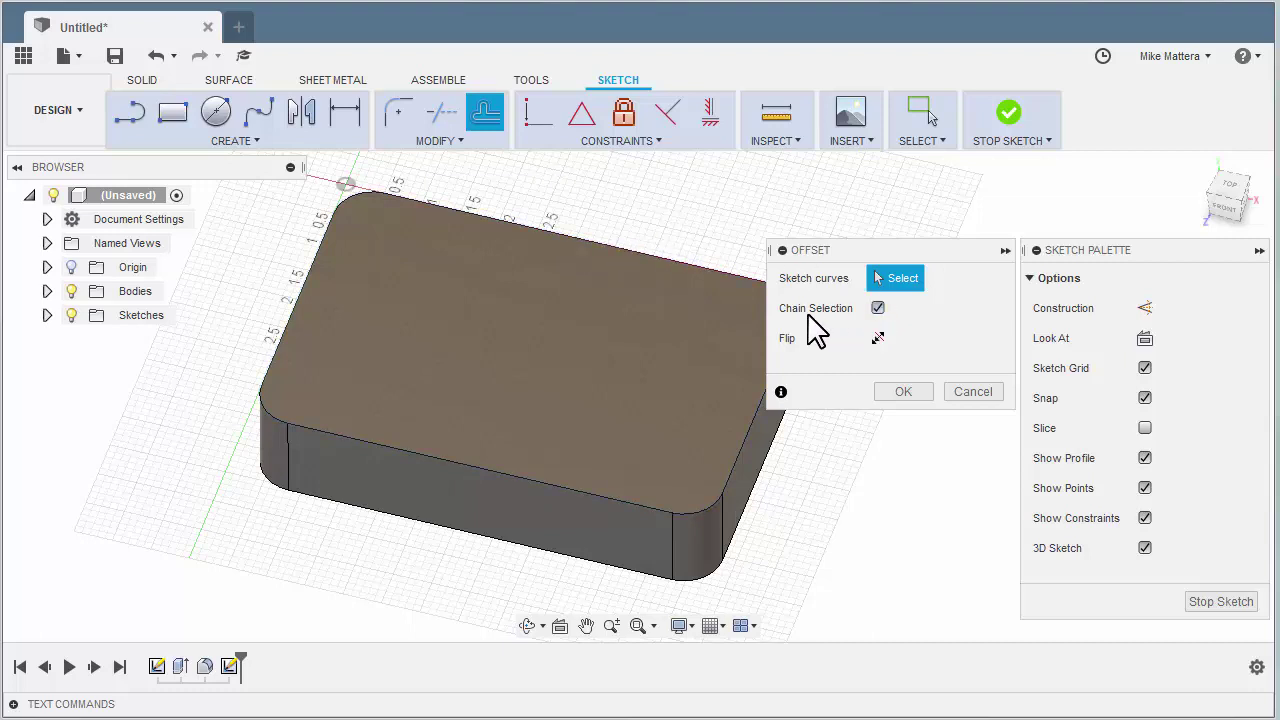
{"action": "left_click", "coordinate": [665, 258]}
{"action": "left_click", "coordinate": [636, 248]}
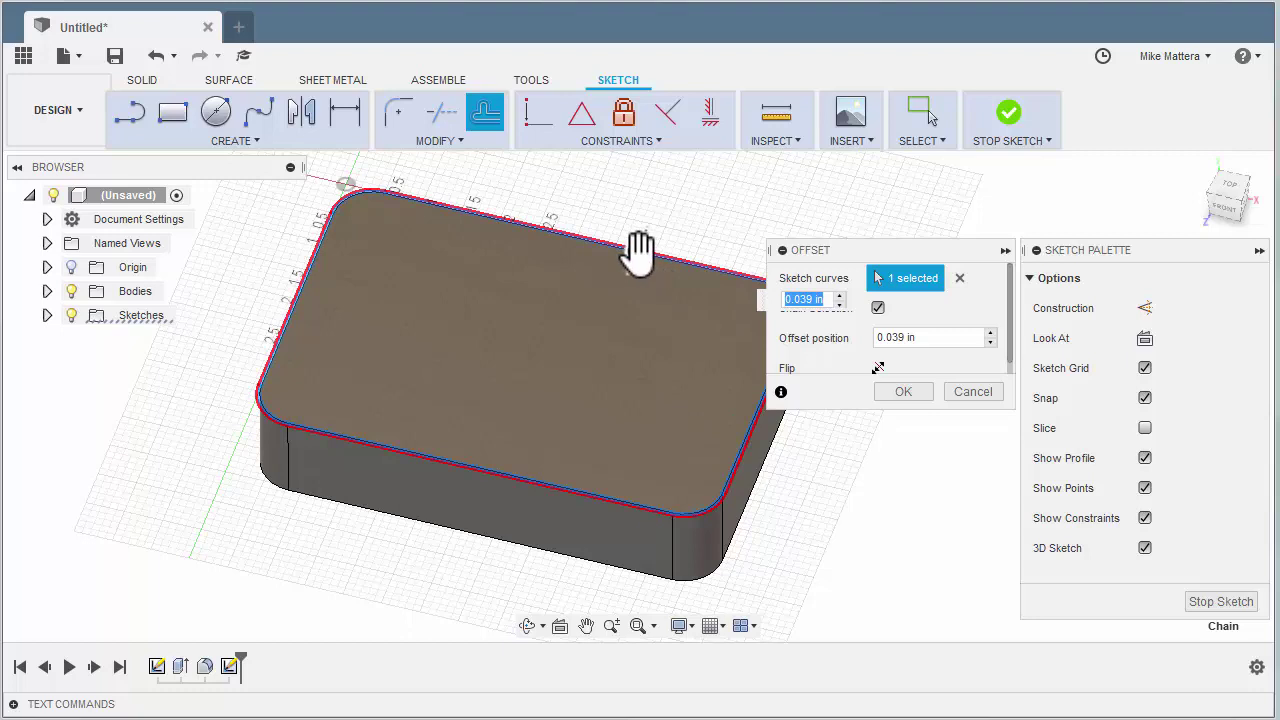
{"action": "left_click_drag", "start_coordinate": [634, 251], "coordinate": [629, 271]}
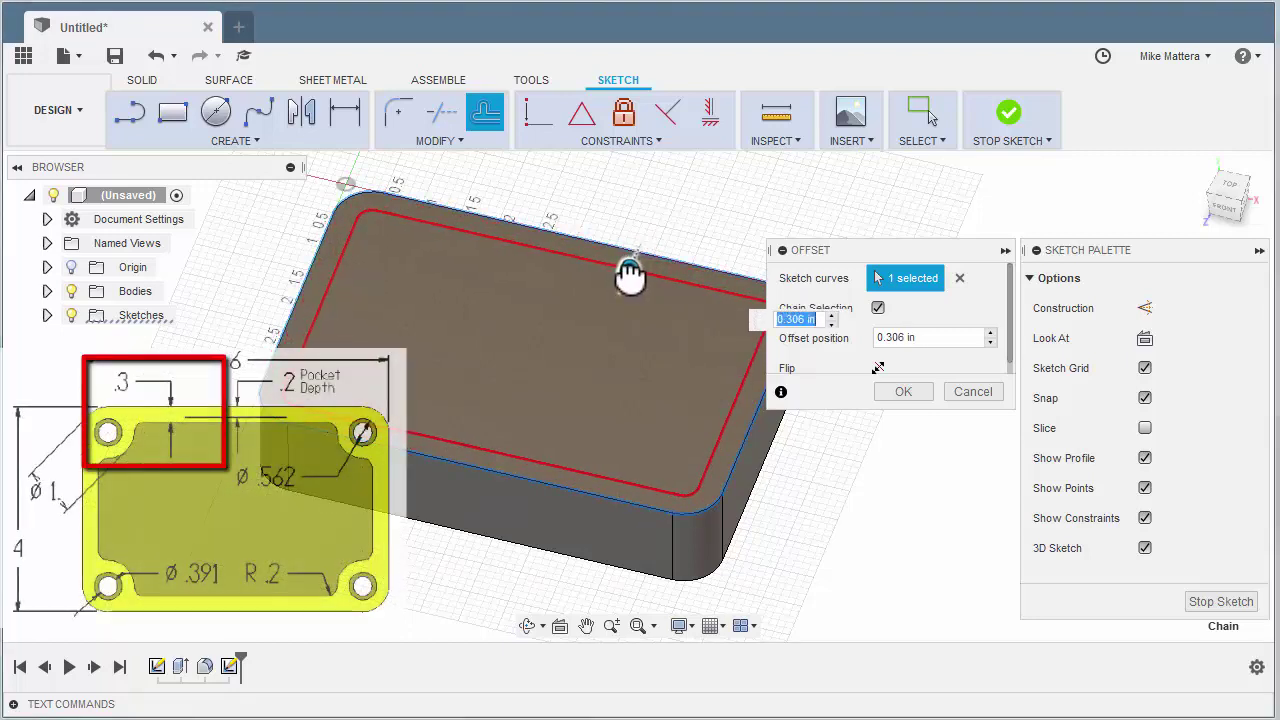
{"action": "left_click", "coordinate": [935, 337]}
{"action": "double_click", "coordinate": [935, 337]}
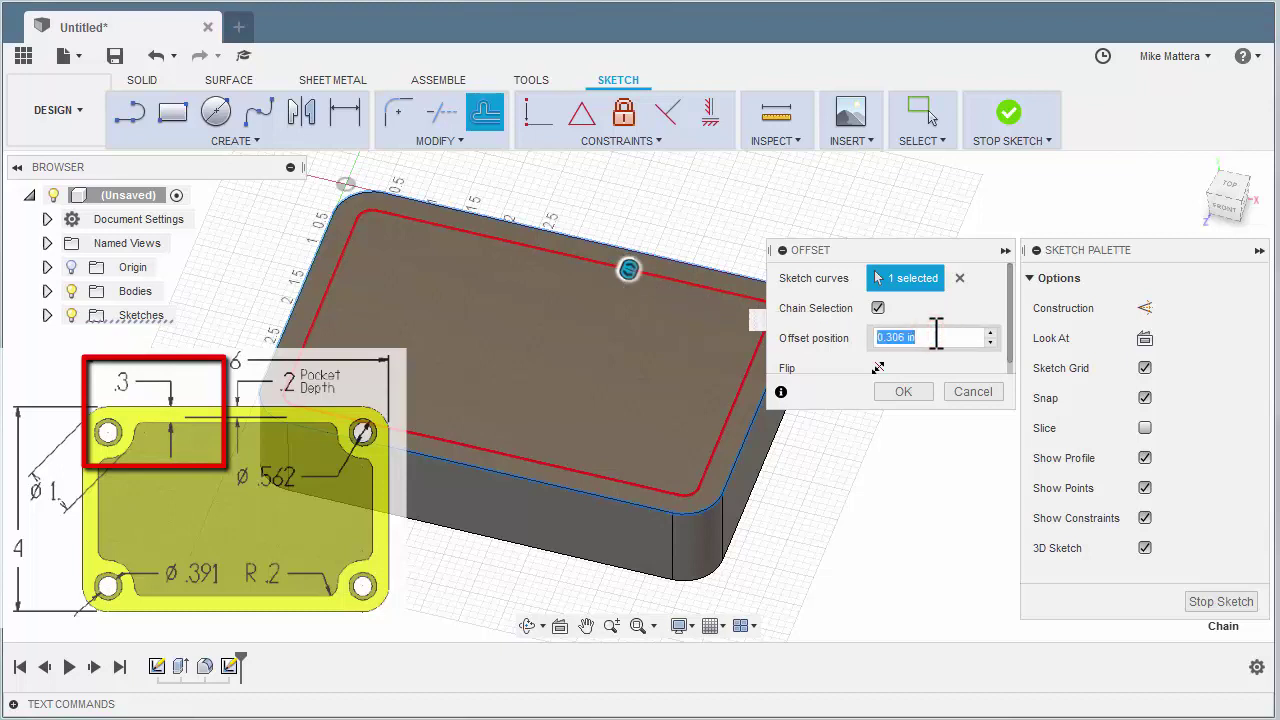
{"action": "type", "text": ".3"}
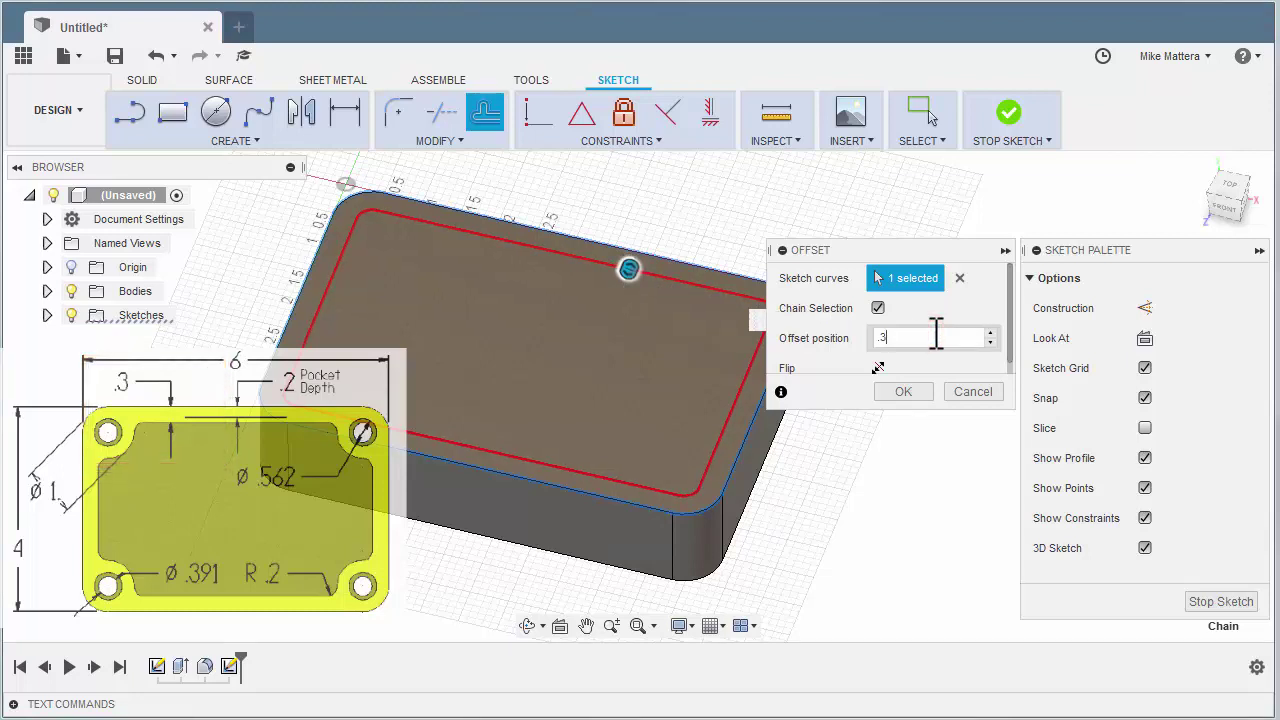
{"action": "left_click", "coordinate": [907, 391]}
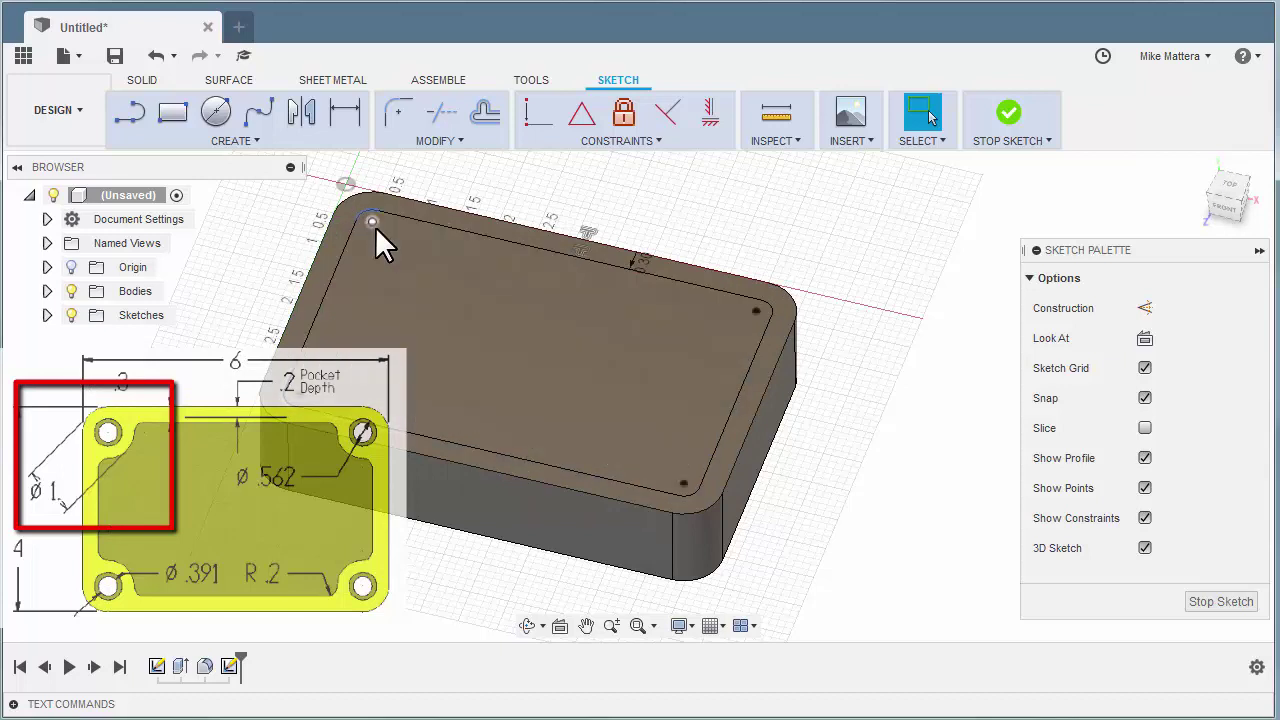
Draw a 1.000 in diameter circle centered on each of the four corner arc centers and finish the sketch.
{"action": "left_click", "coordinate": [222, 116]}
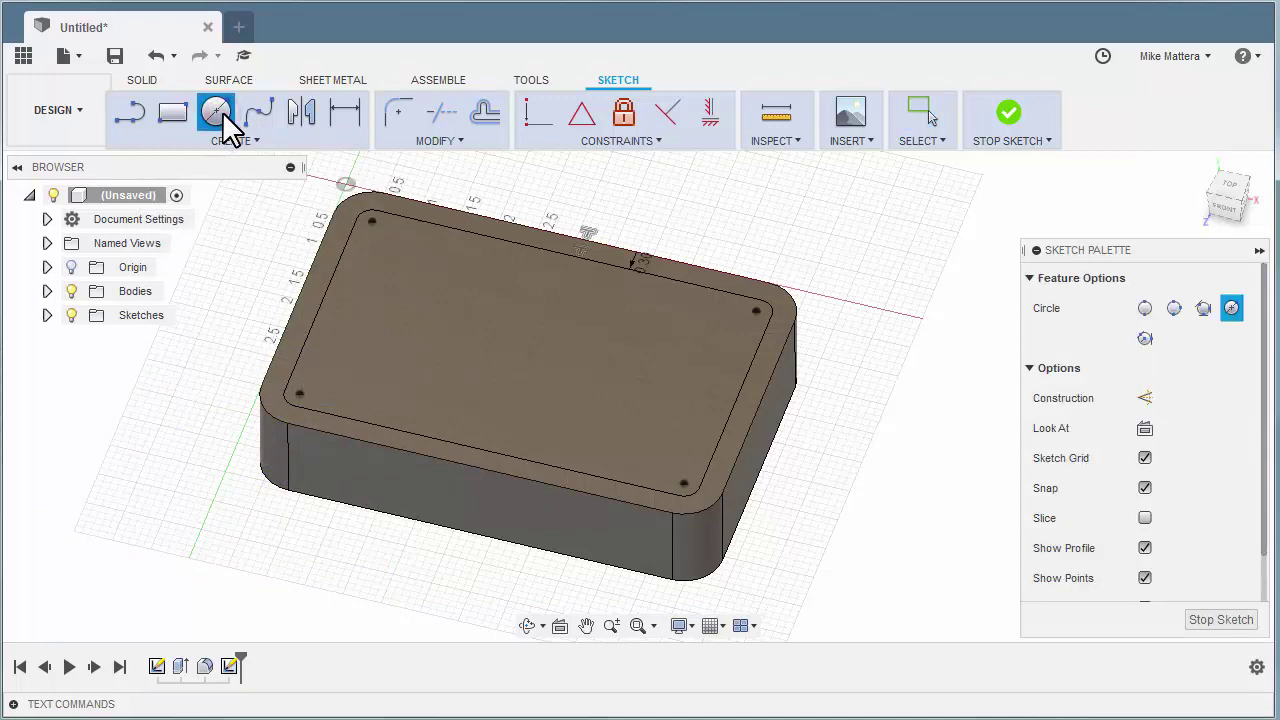
{"action": "left_click", "coordinate": [371, 220]}
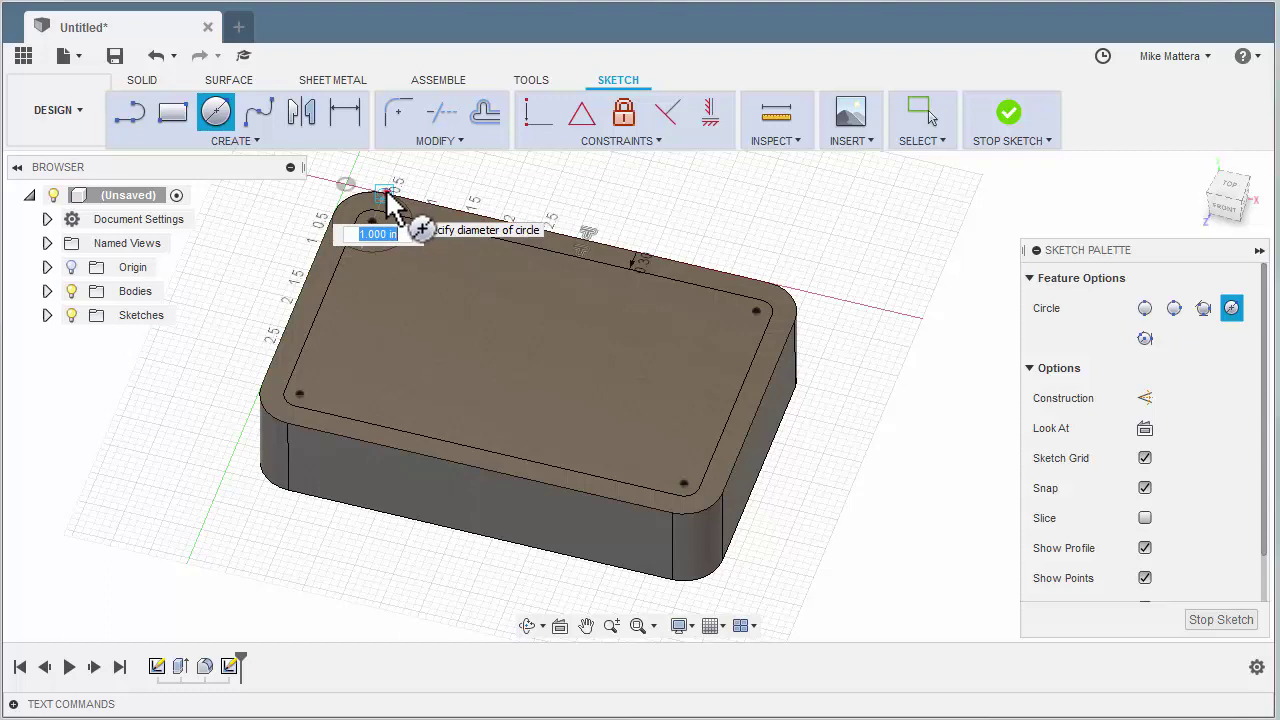
{"action": "key", "text": "Return"}
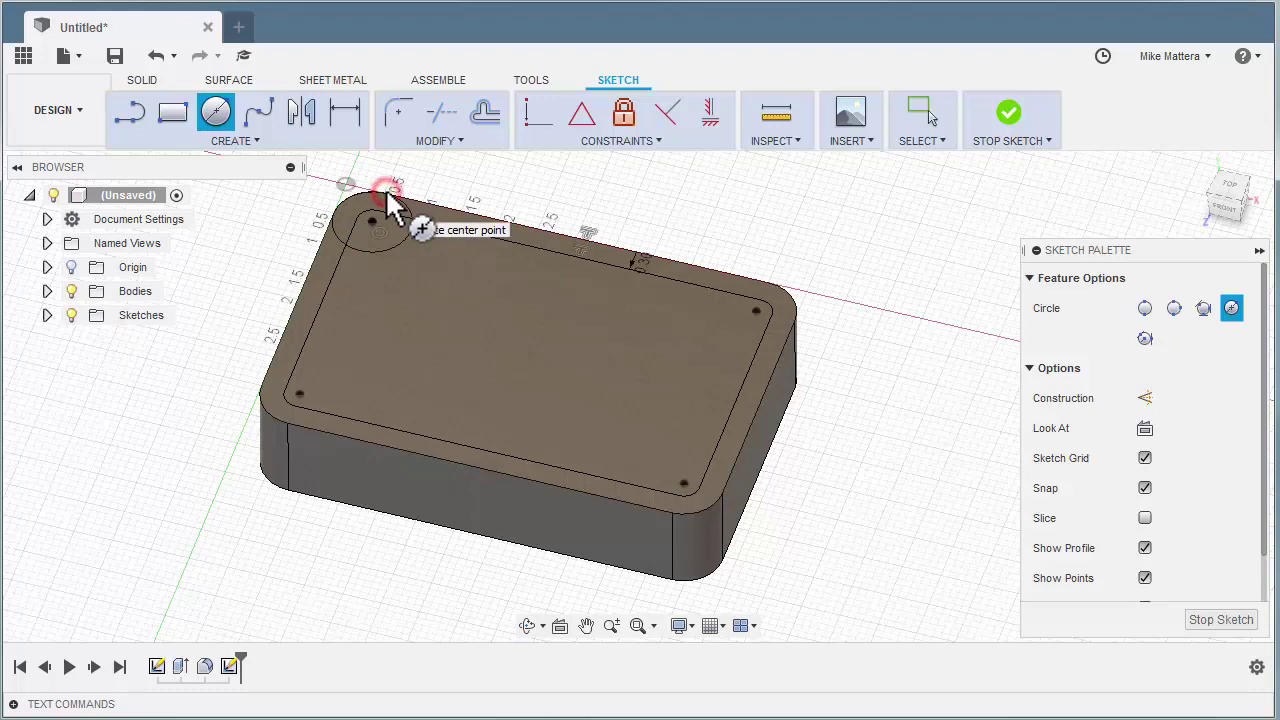
{"action": "left_click", "coordinate": [756, 311]}
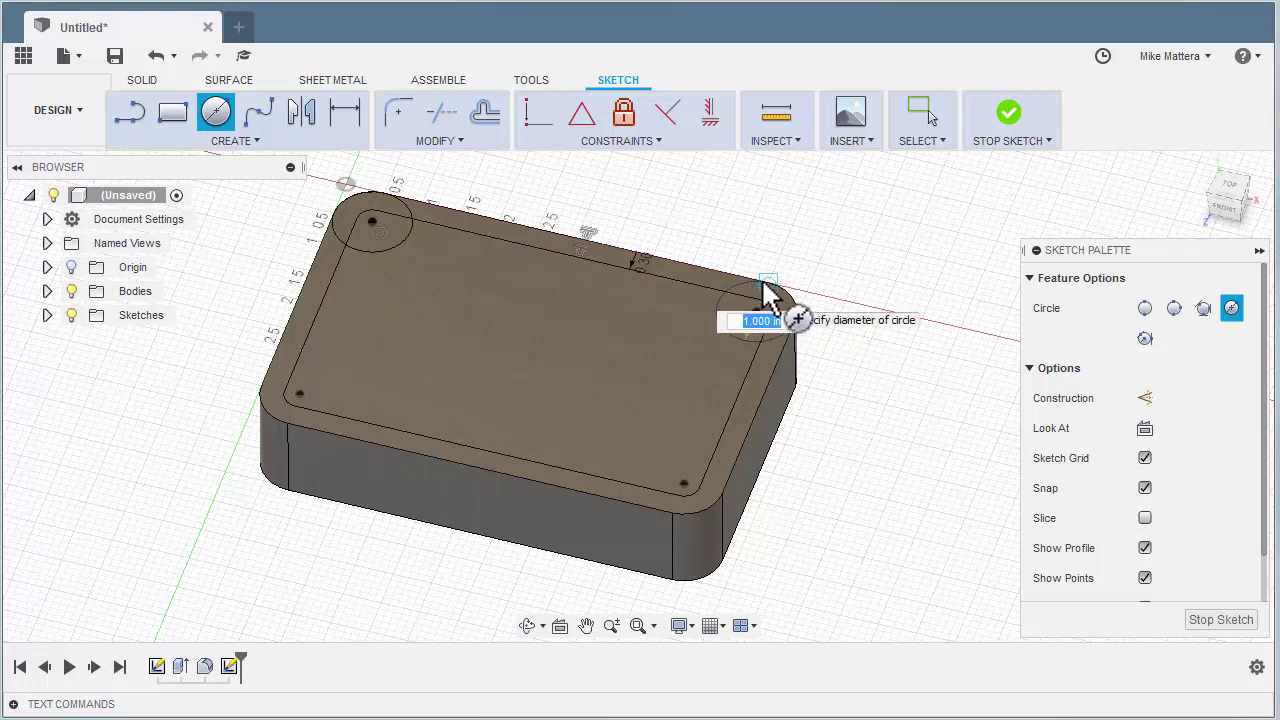
{"action": "left_click", "coordinate": [763, 282]}
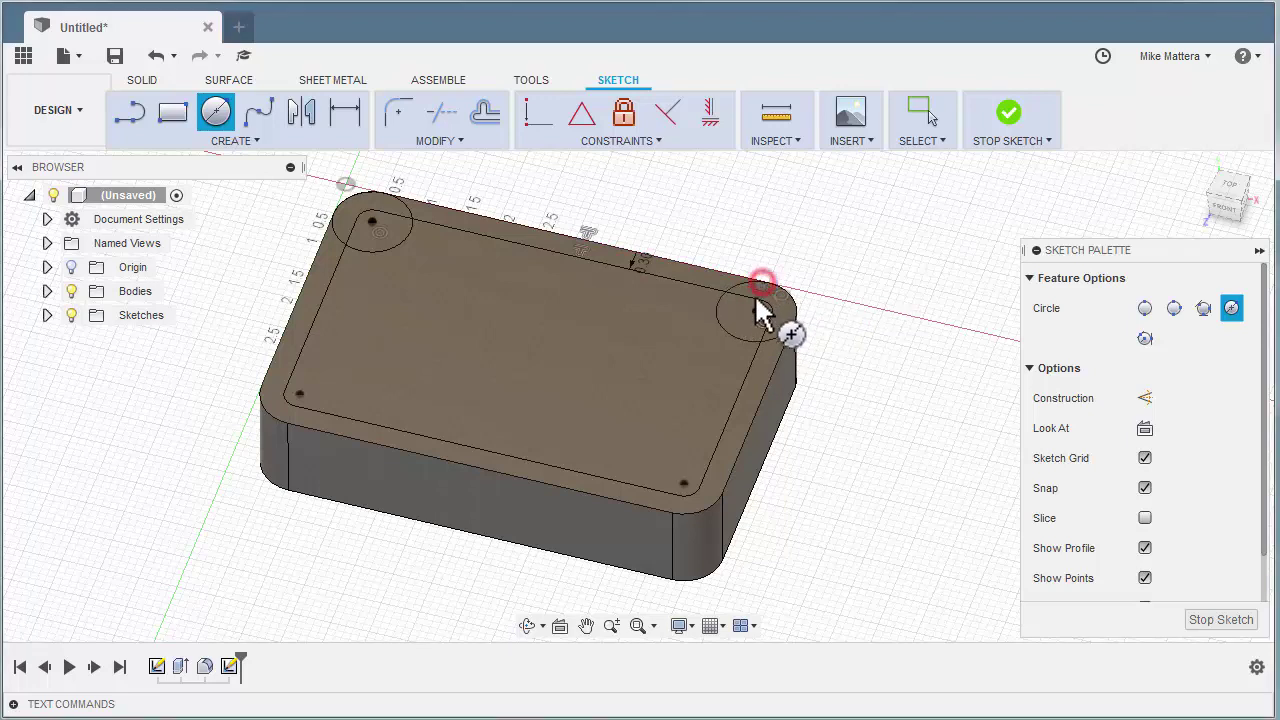
{"action": "left_click", "coordinate": [684, 483]}
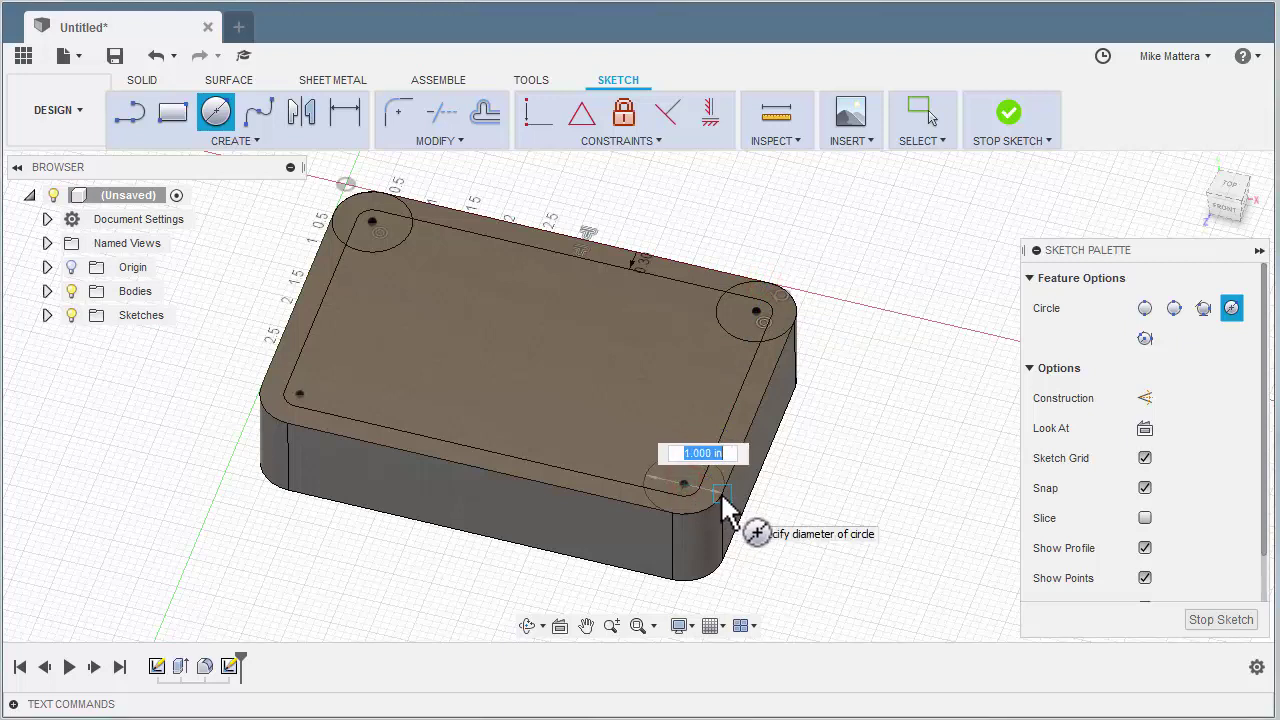
{"action": "left_click", "coordinate": [723, 500]}
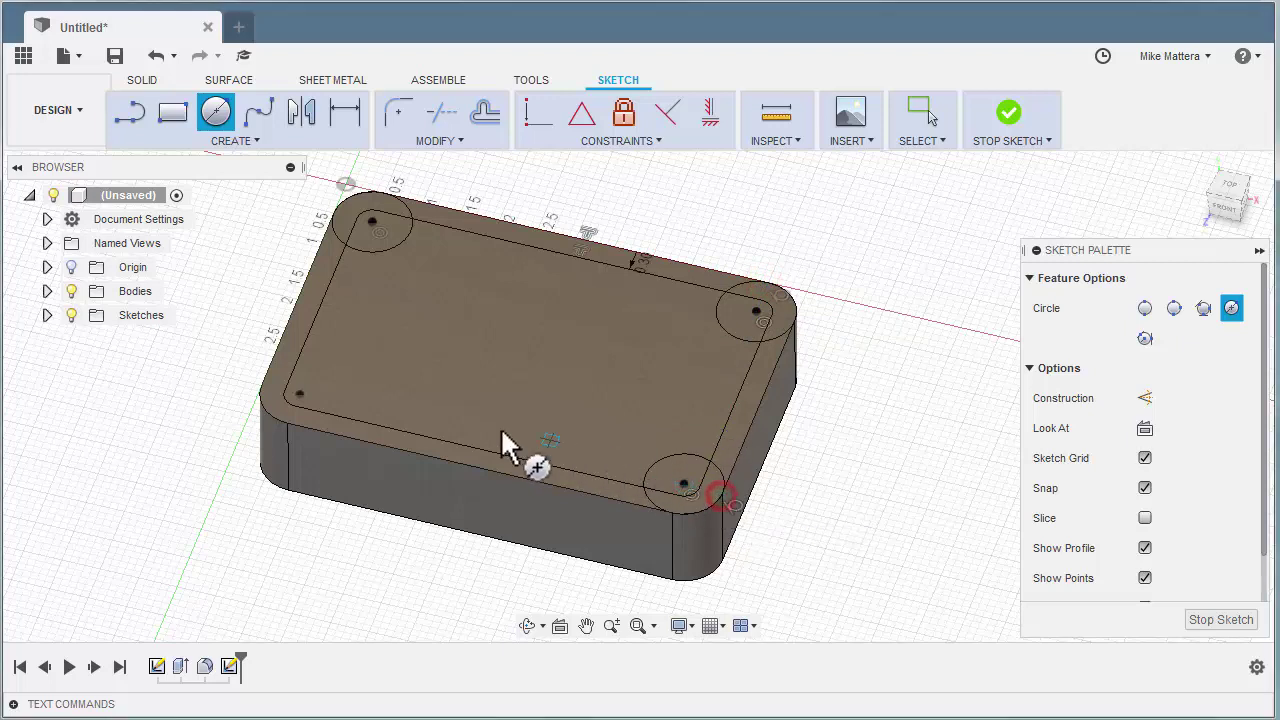
{"action": "left_click", "coordinate": [300, 396]}
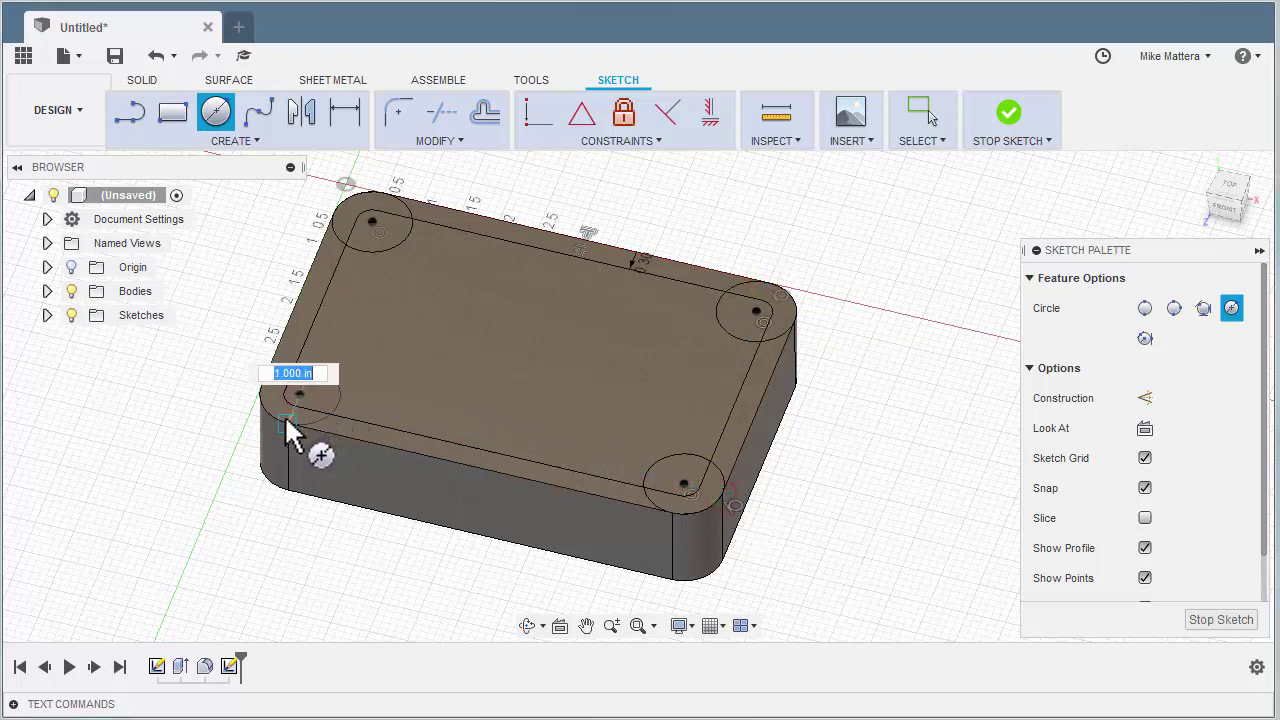
{"action": "left_click", "coordinate": [289, 433]}
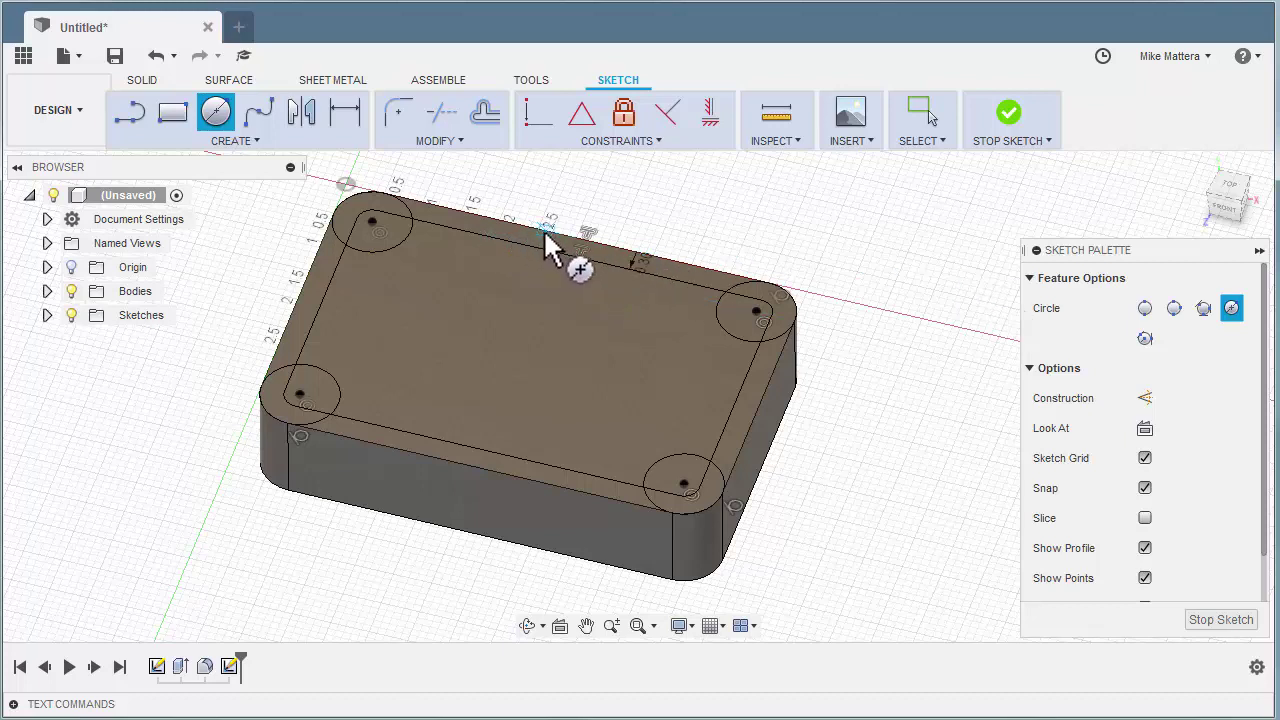
{"action": "key", "text": "Escape"}
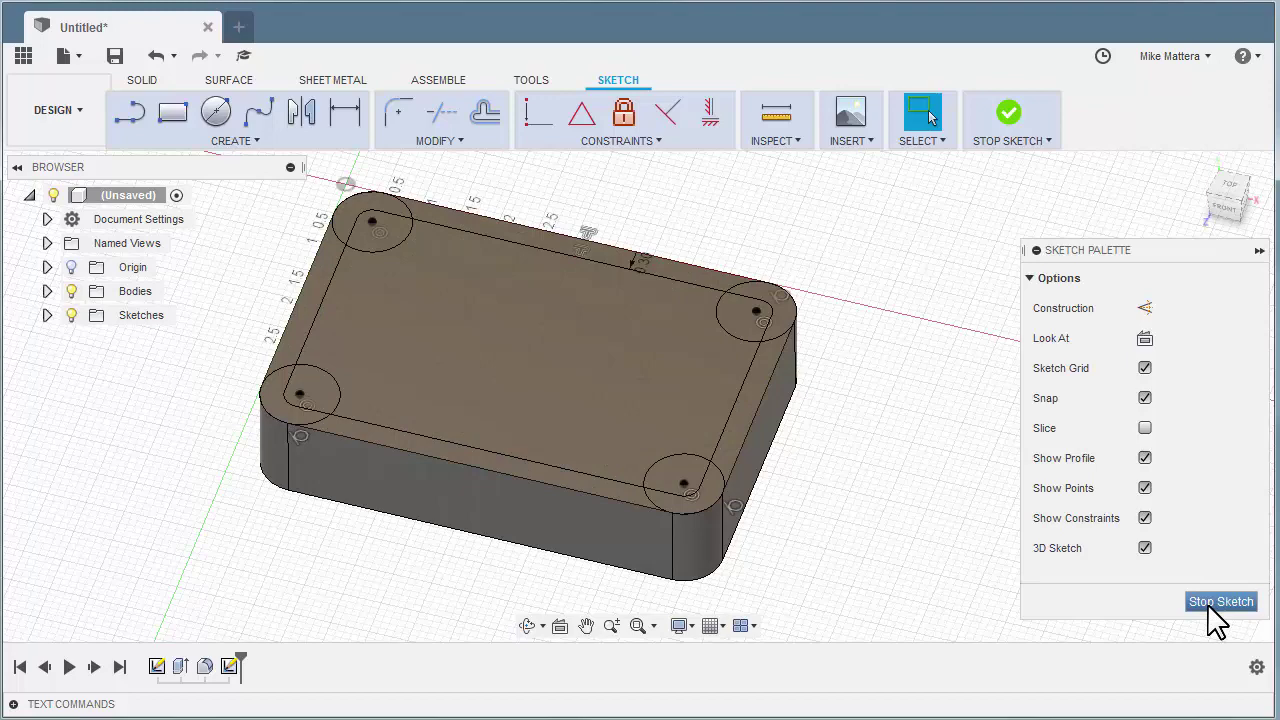
{"action": "left_click", "coordinate": [1210, 603]}
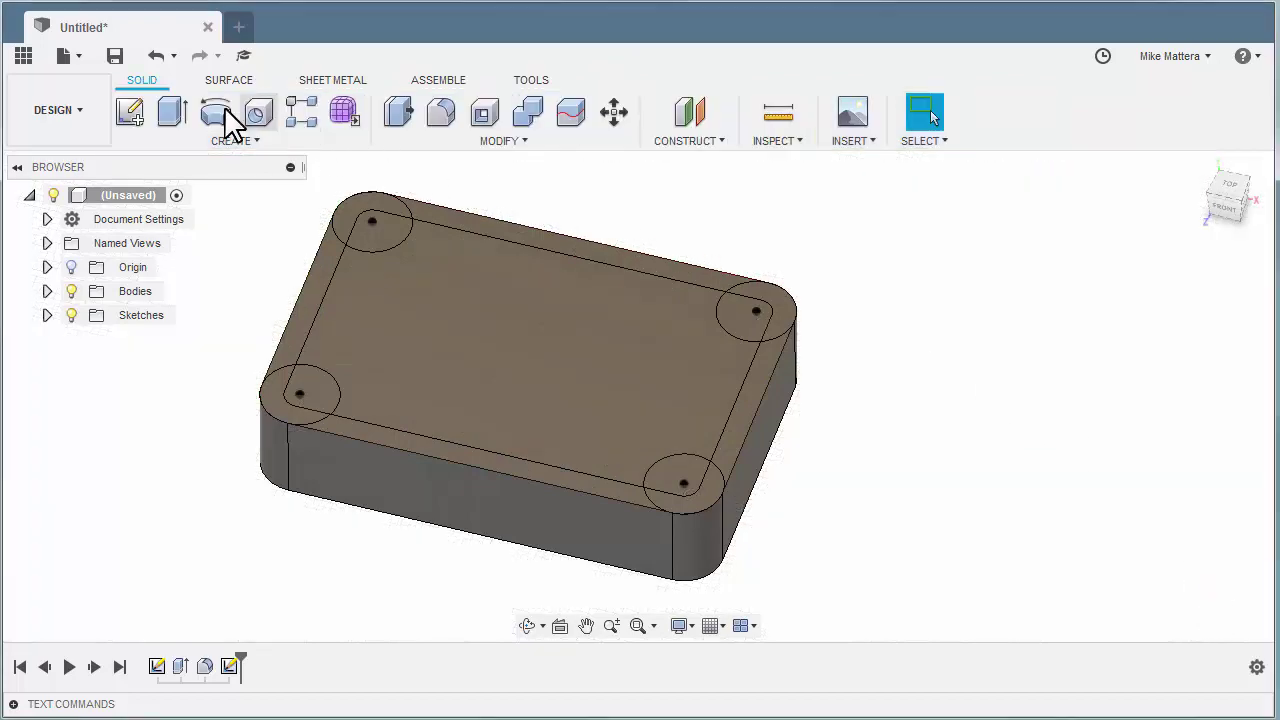
Extrude the inner profile between the corner circles by -1.00 in as a cut to form the pocket.
{"action": "left_click", "coordinate": [173, 118]}
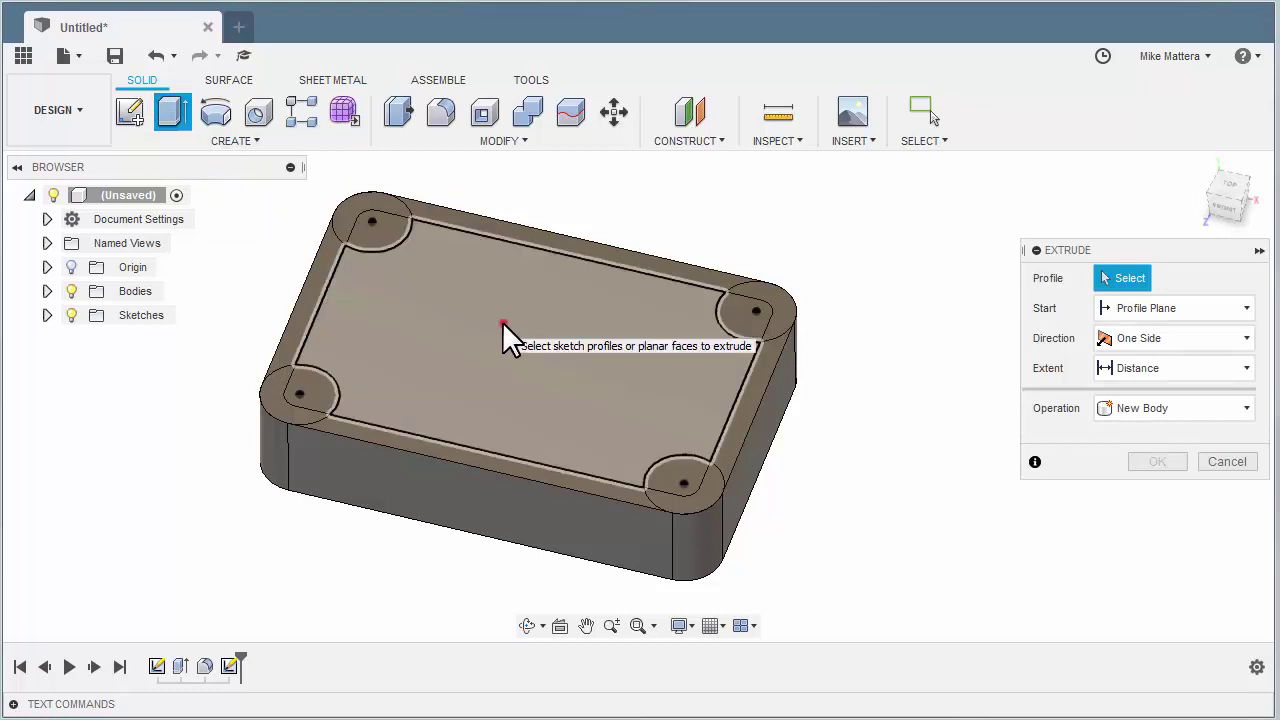
{"action": "left_click", "coordinate": [503, 323]}
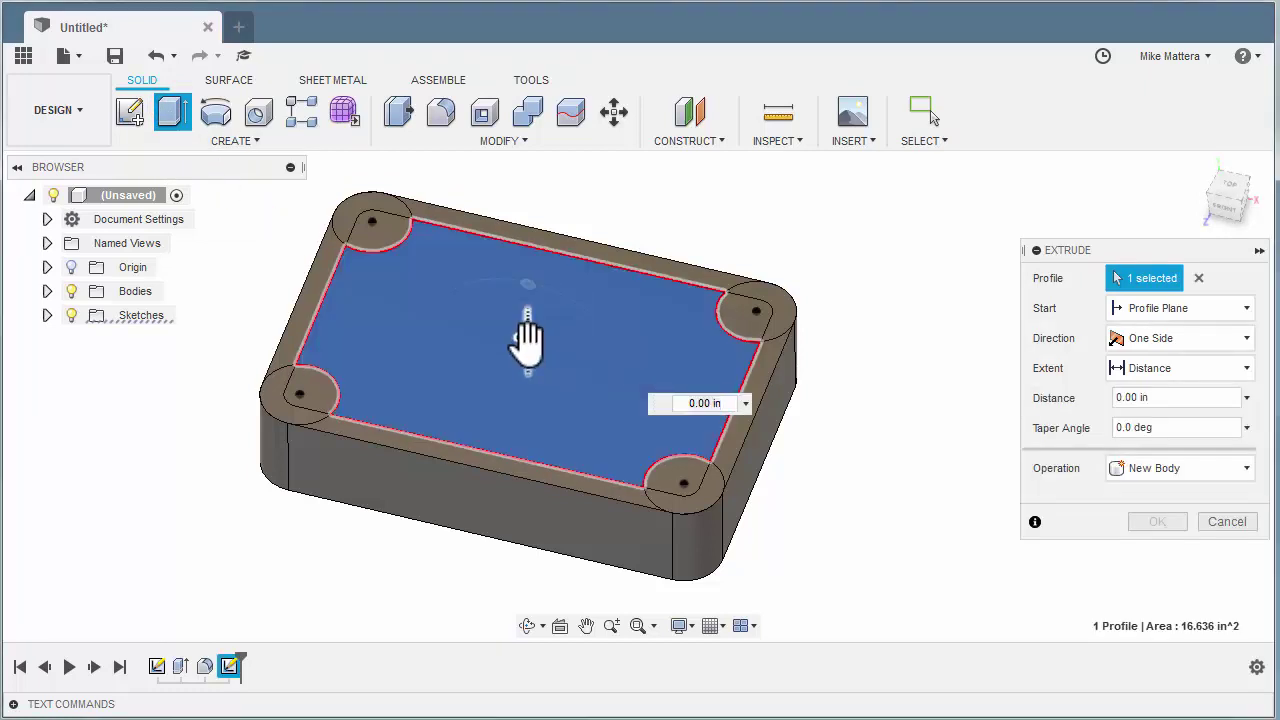
{"action": "left_click_drag", "start_coordinate": [527, 343], "coordinate": [520, 396]}
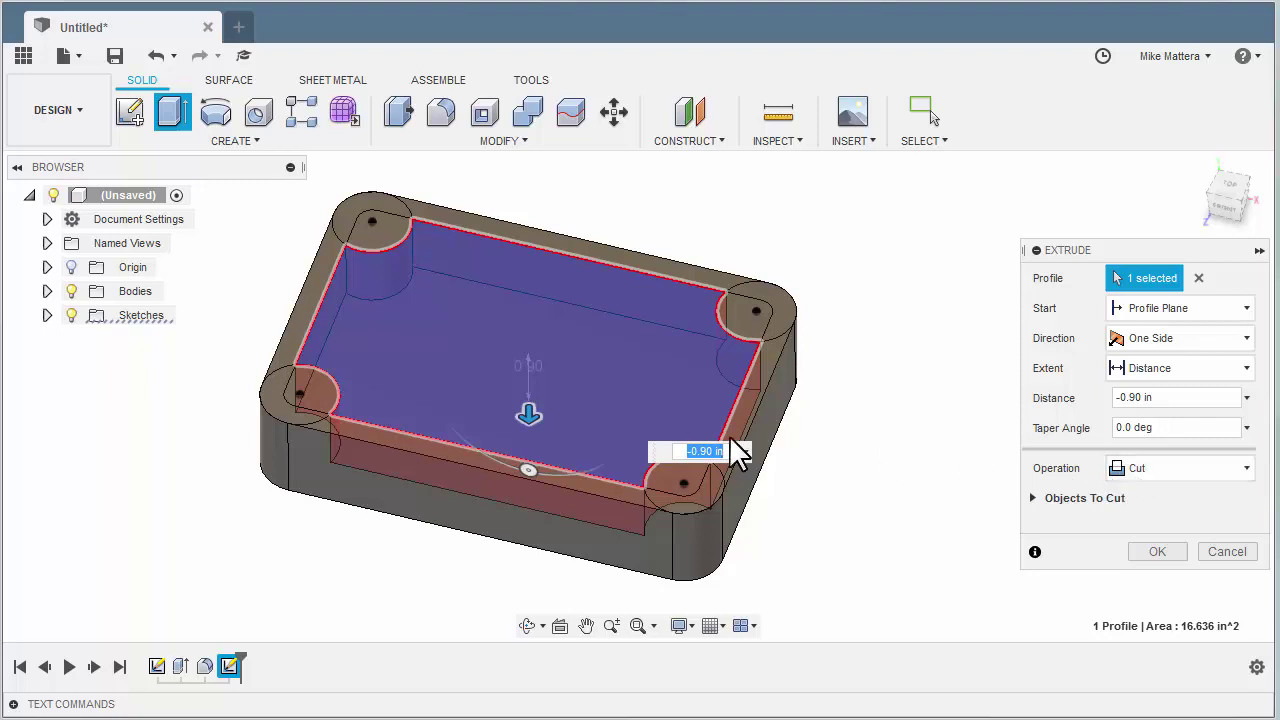
{"action": "left_click_drag", "start_coordinate": [529, 410], "coordinate": [528, 421]}
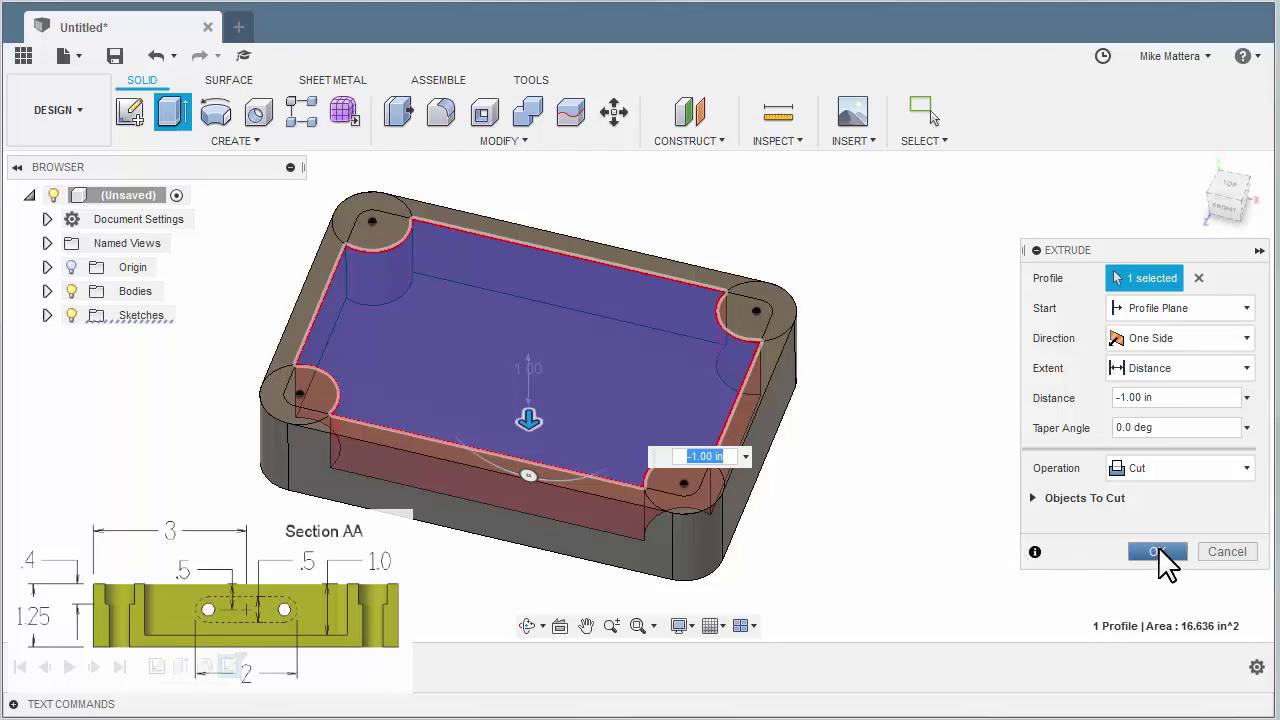
{"action": "left_click", "coordinate": [1157, 552]}
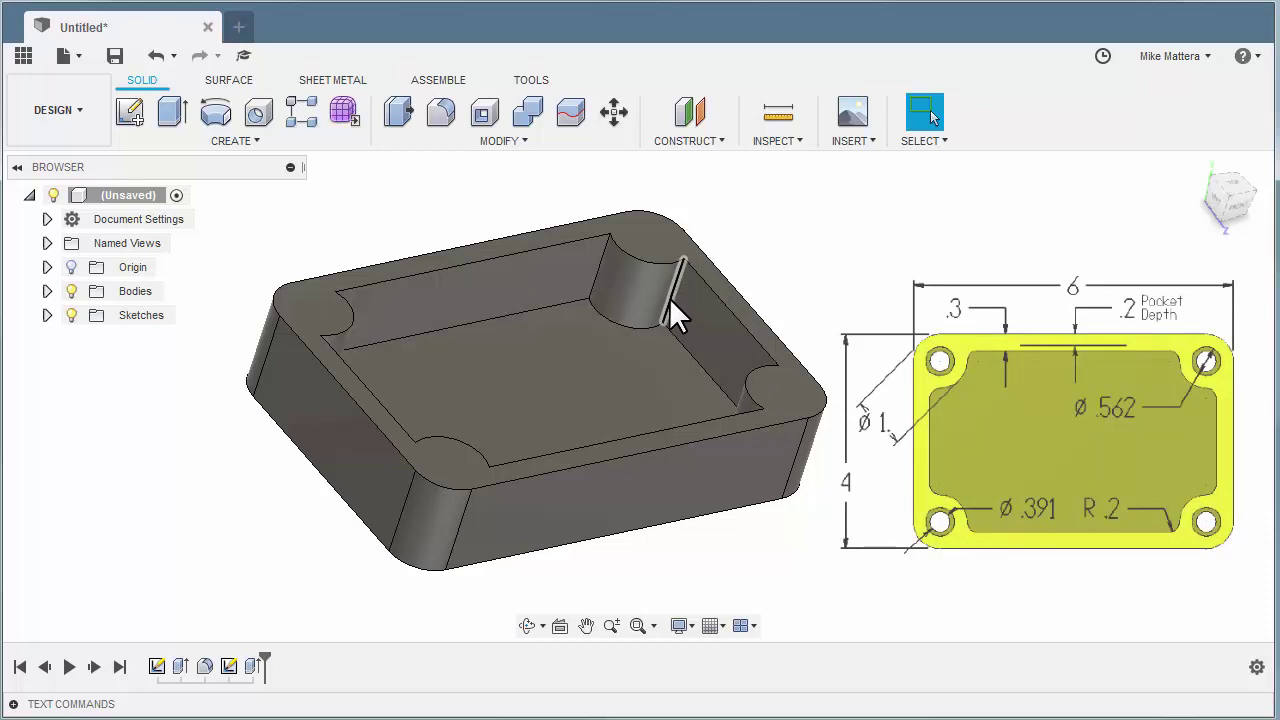
Fillet the eight vertical edges where the corner bosses meet the pocket walls with a constant 0.2 in radius.
{"action": "left_click", "coordinate": [445, 114]}
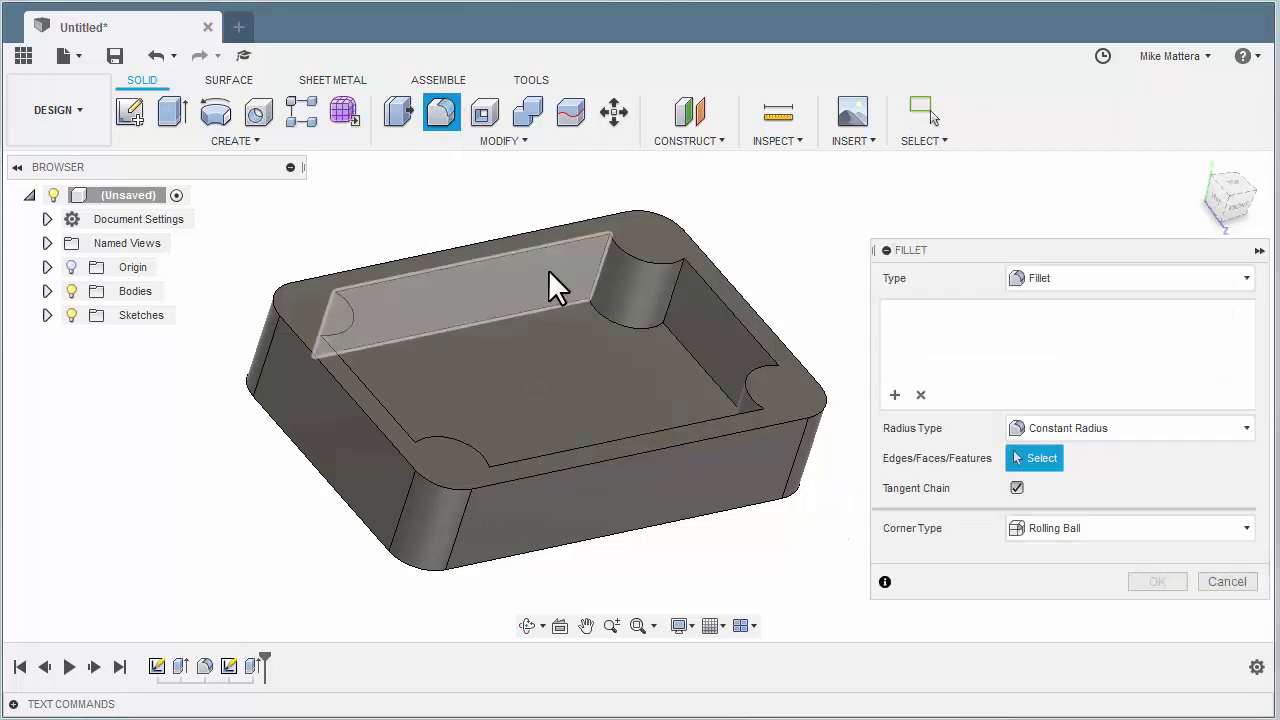
{"action": "left_click", "coordinate": [596, 273]}
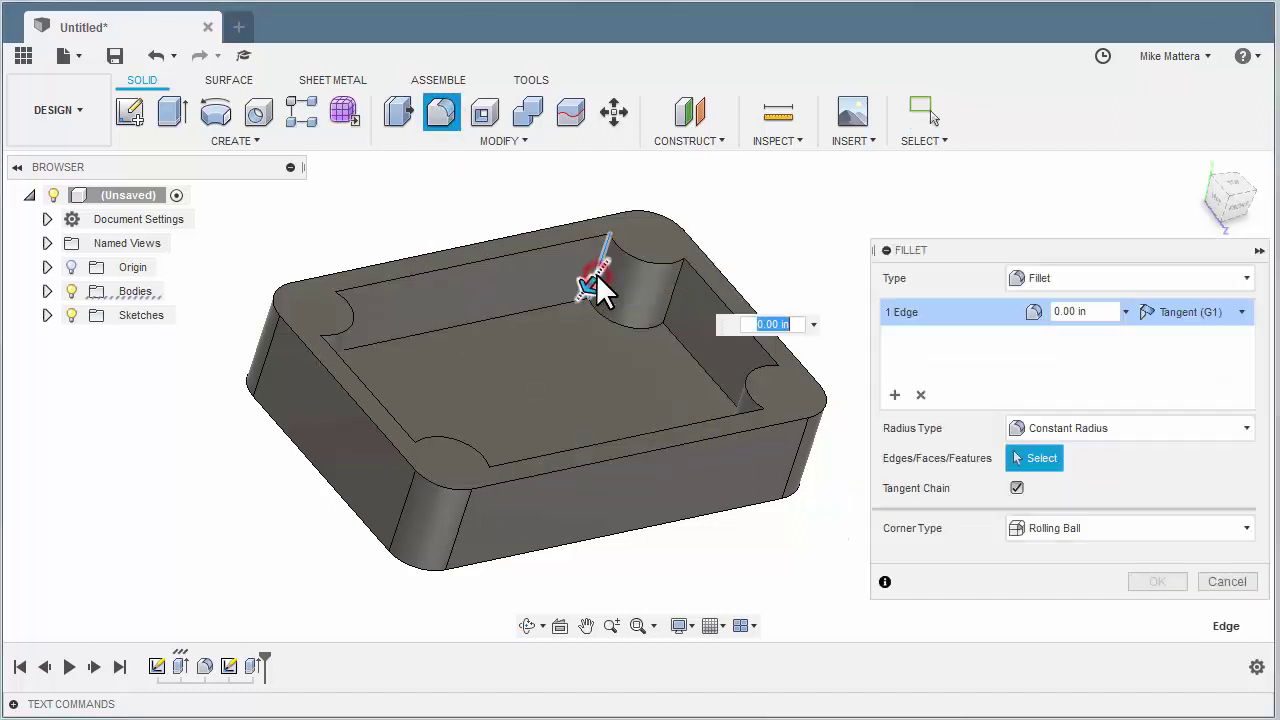
{"action": "left_click", "coordinate": [675, 303]}
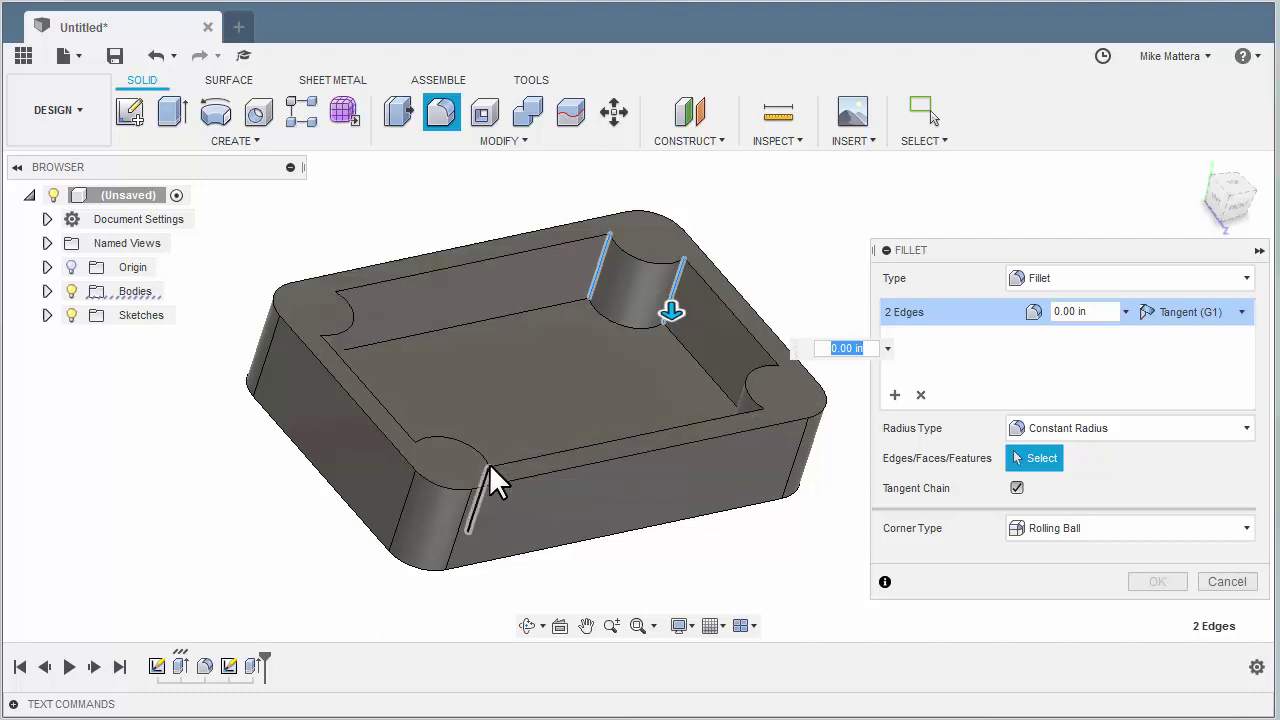
{"action": "left_click", "coordinate": [489, 463]}
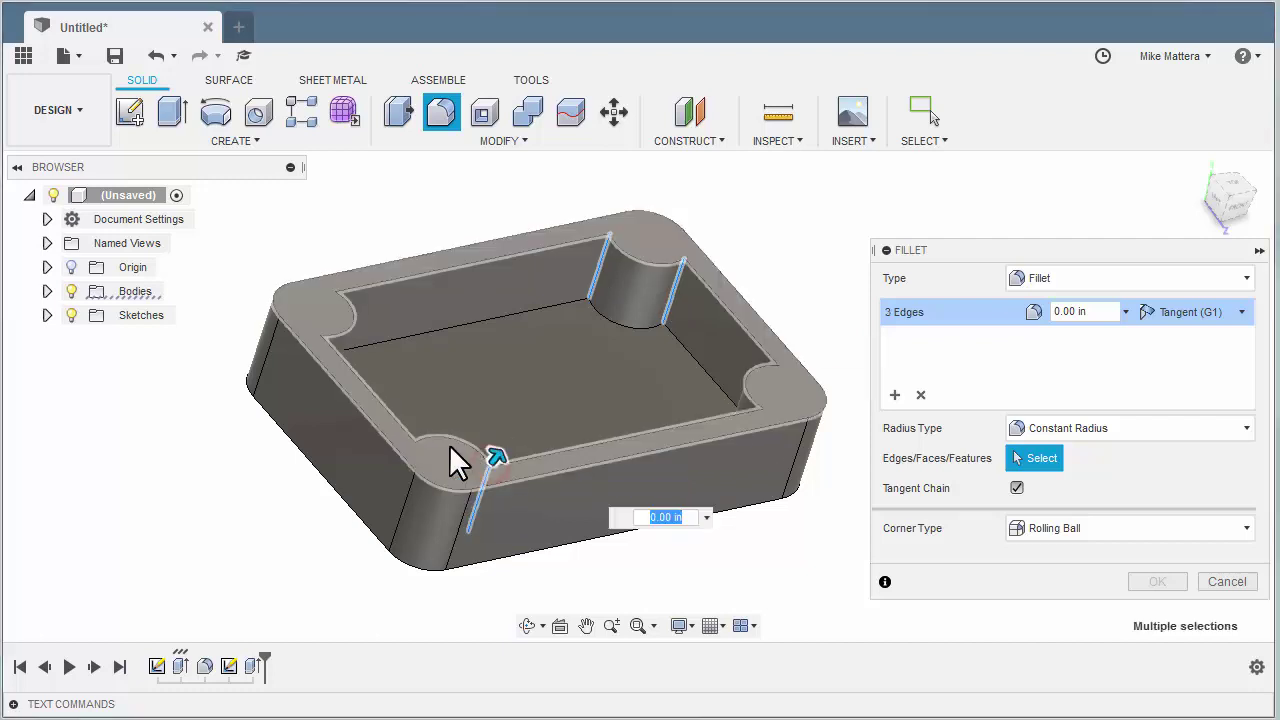
{"action": "left_click", "coordinate": [415, 442]}
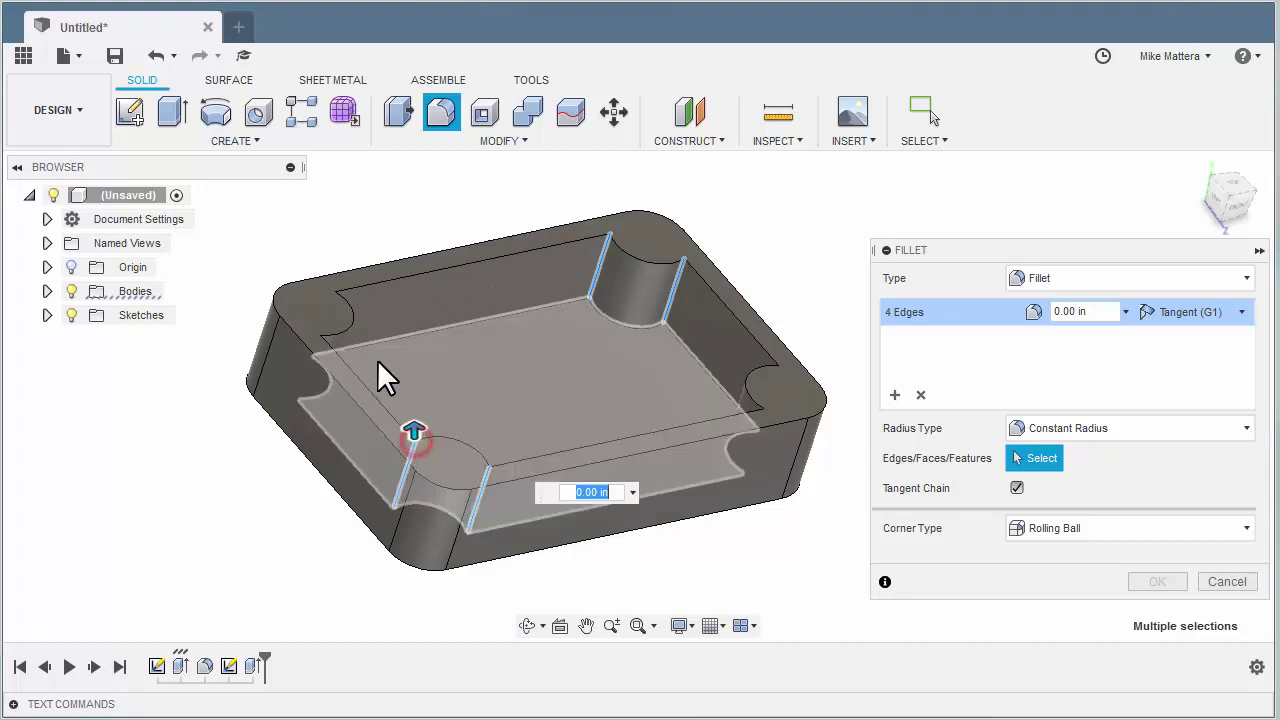
{"action": "left_click", "coordinate": [318, 332]}
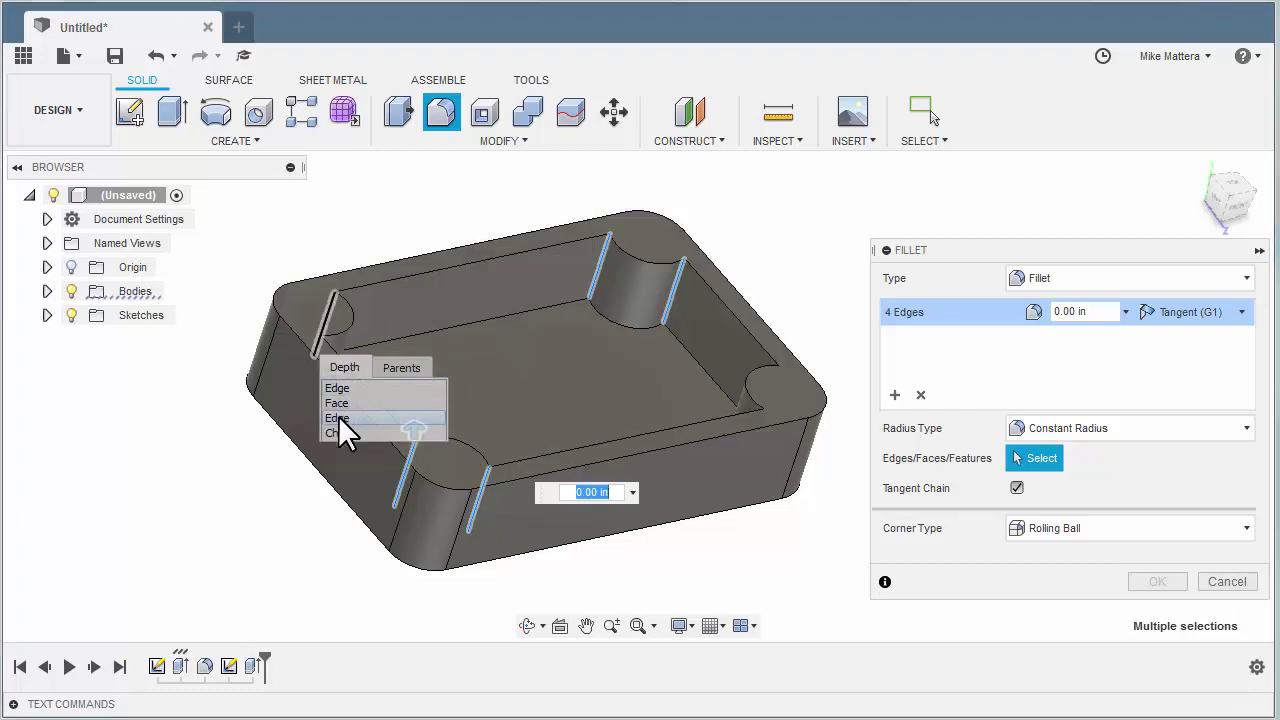
{"action": "left_click", "coordinate": [338, 417]}
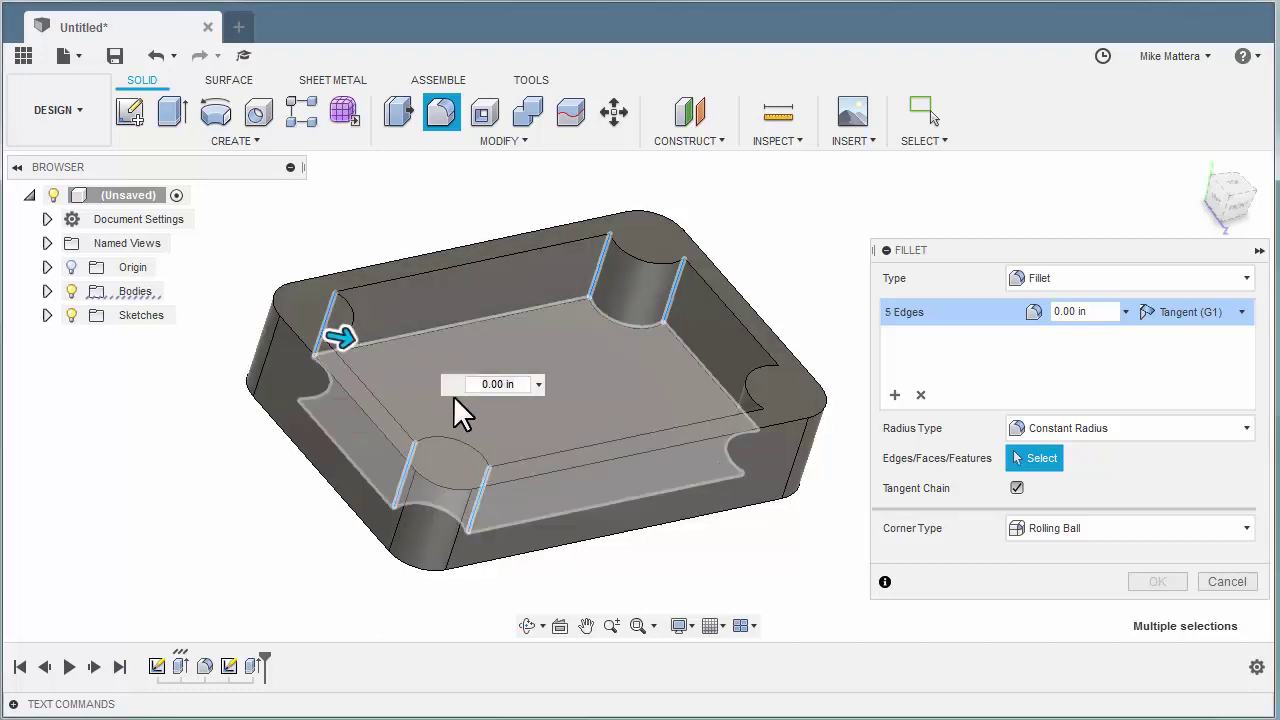
{"action": "left_click", "coordinate": [327, 340]}
{"action": "left_click", "coordinate": [326, 340]}
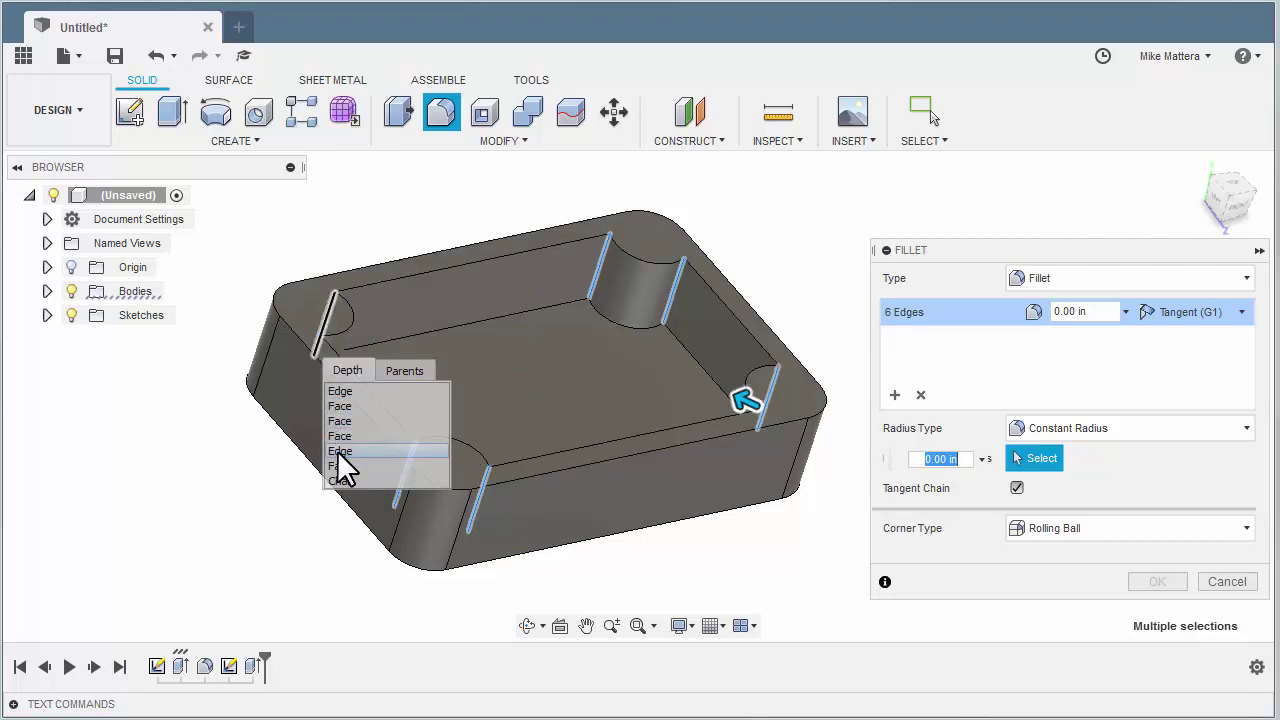
{"action": "left_click", "coordinate": [403, 248]}
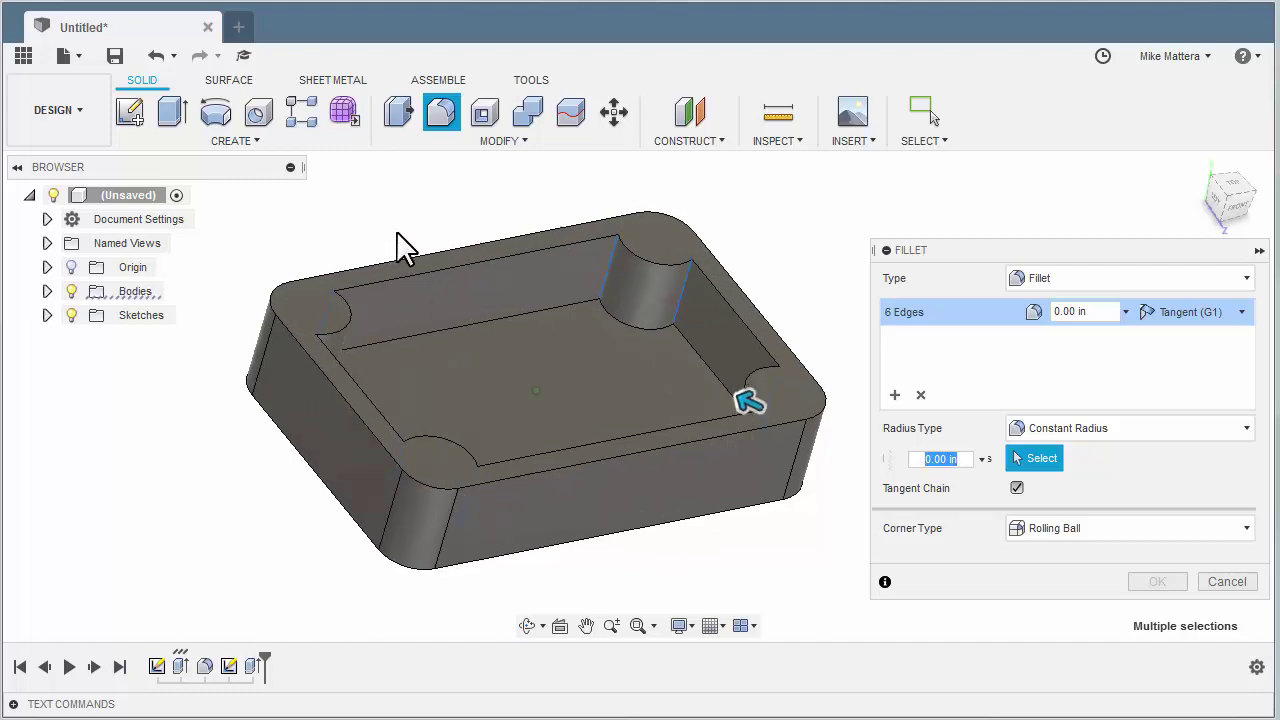
{"action": "middle_click_drag", "start_coordinate": [403, 248], "coordinate": [414, 286], "text": "shift"}
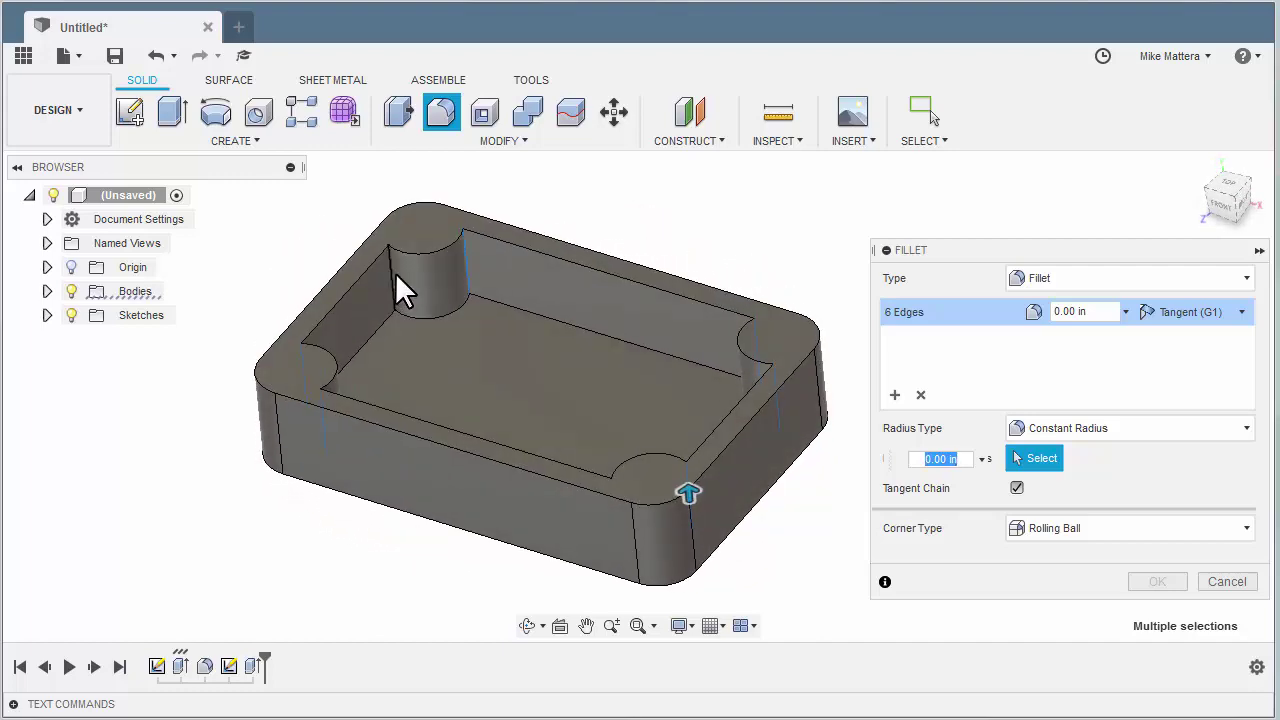
{"action": "left_click", "coordinate": [390, 276]}
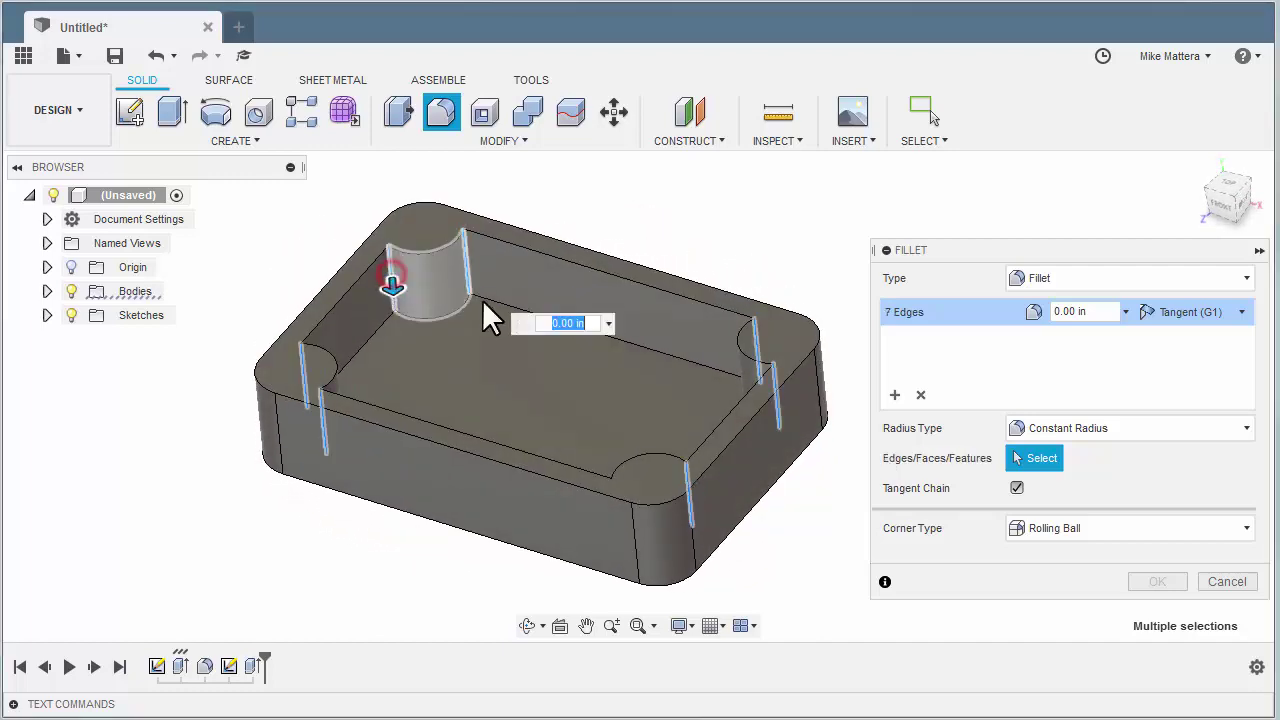
{"action": "middle_click_drag", "start_coordinate": [484, 302], "coordinate": [598, 353], "text": "shift"}
{"action": "left_click", "coordinate": [596, 350]}
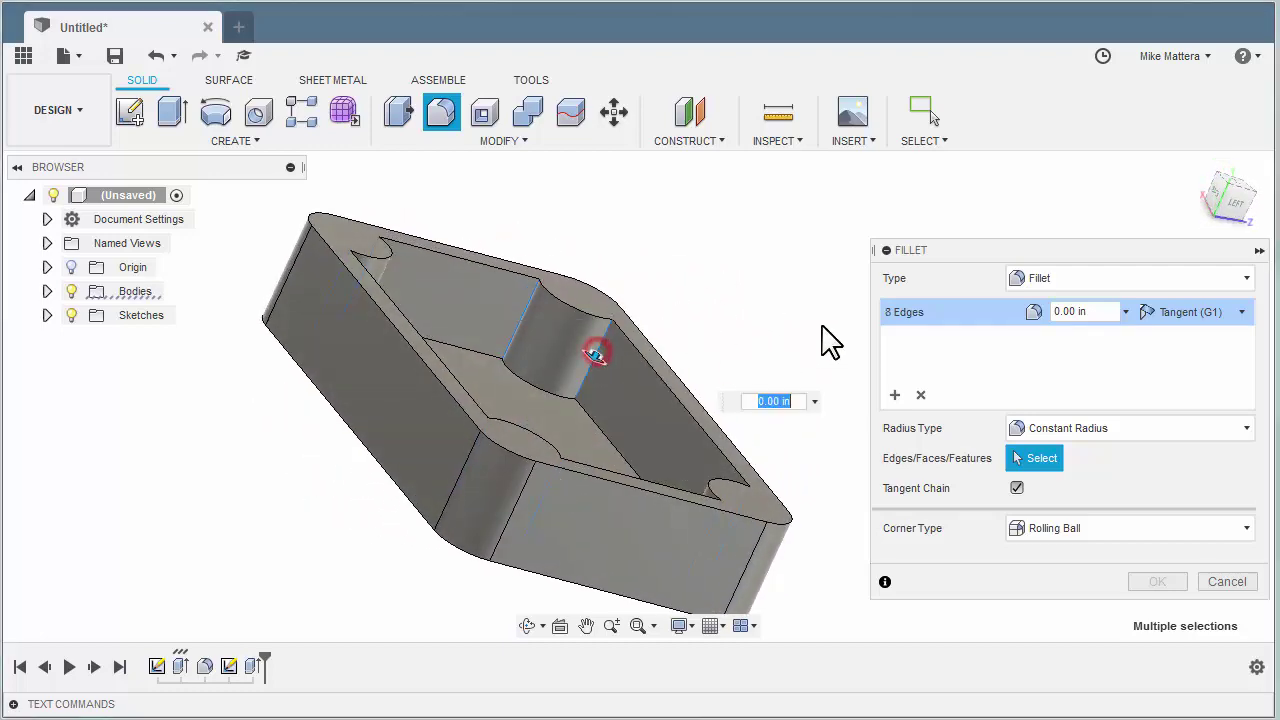
{"action": "mouse_move", "coordinate": [849, 309]}
{"action": "middle_mouse_down", "text": "shift"}
{"action": "mouse_move", "coordinate": [845, 322]}
{"action": "mouse_move", "coordinate": [837, 309]}
{"action": "middle_mouse_up", "text": "shift"}
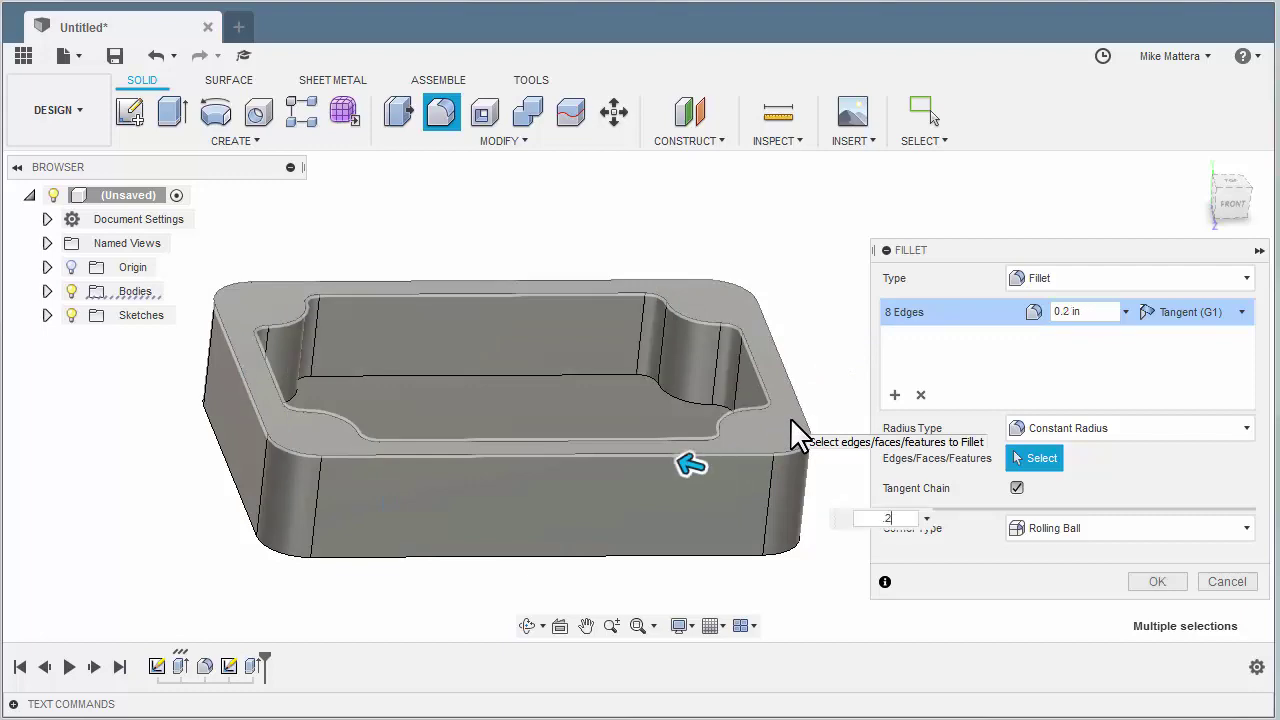
{"action": "key", "text": "Return"}
{"action": "key", "text": "F6"}
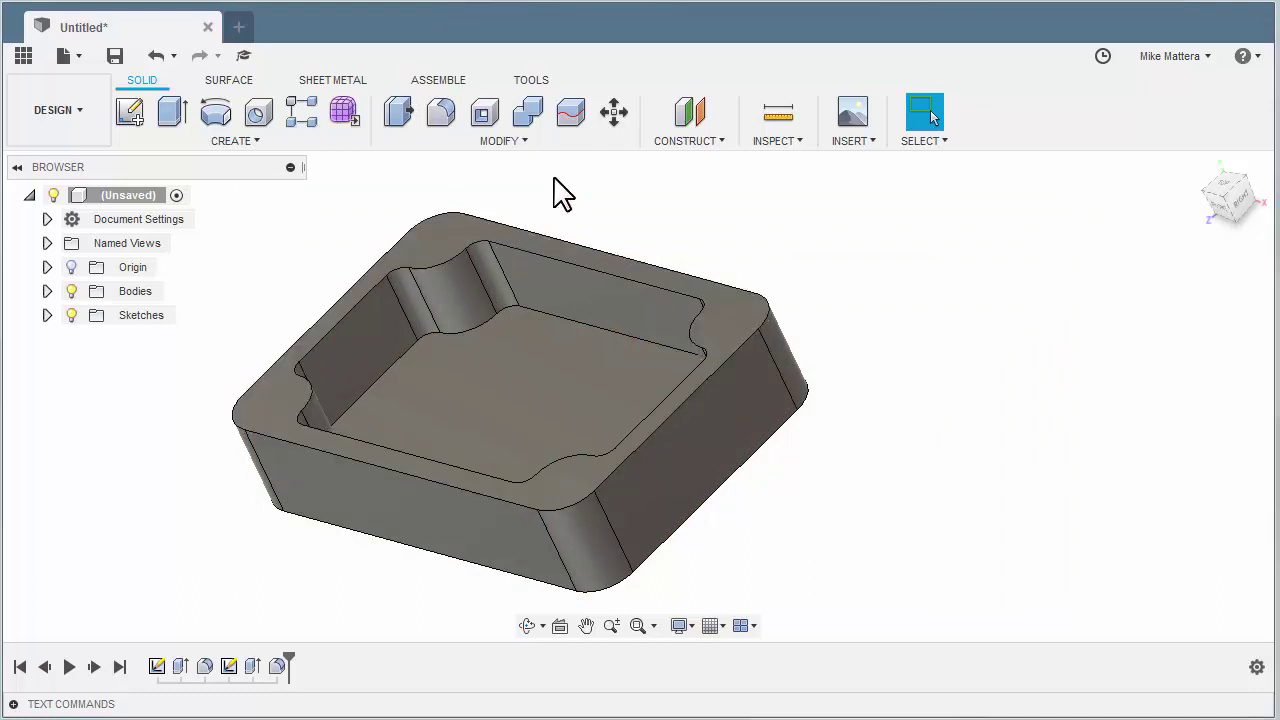
Sketch a point at each of the four corner arc centers on the block's top face and finish the sketch.
{"action": "left_click", "coordinate": [136, 115]}
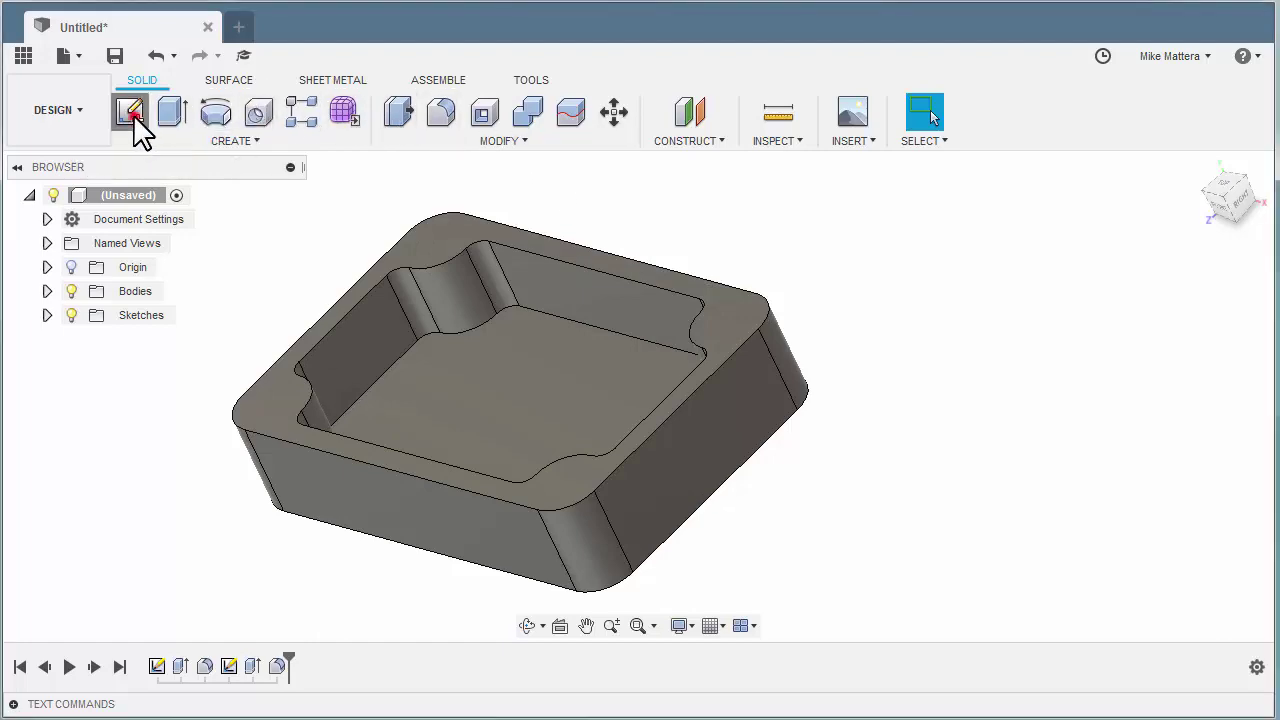
{"action": "left_click", "coordinate": [614, 265]}
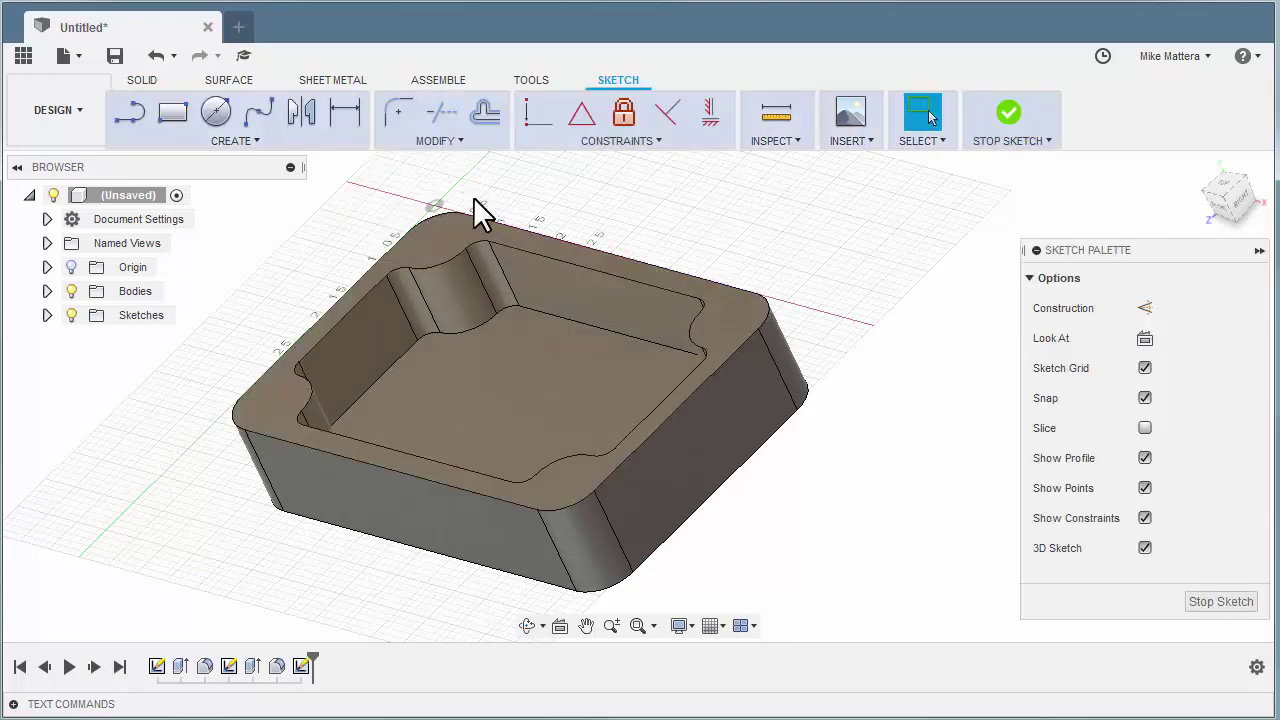
{"action": "left_click", "coordinate": [247, 141]}
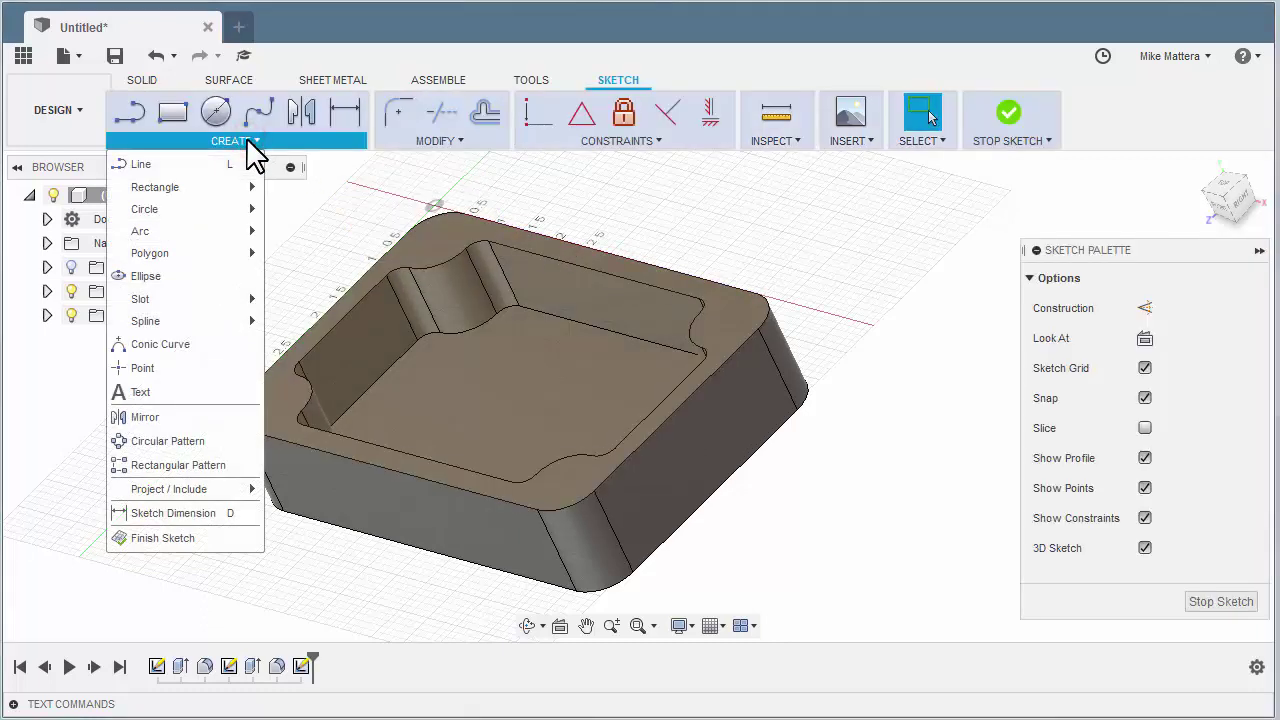
{"action": "left_click", "coordinate": [143, 370]}
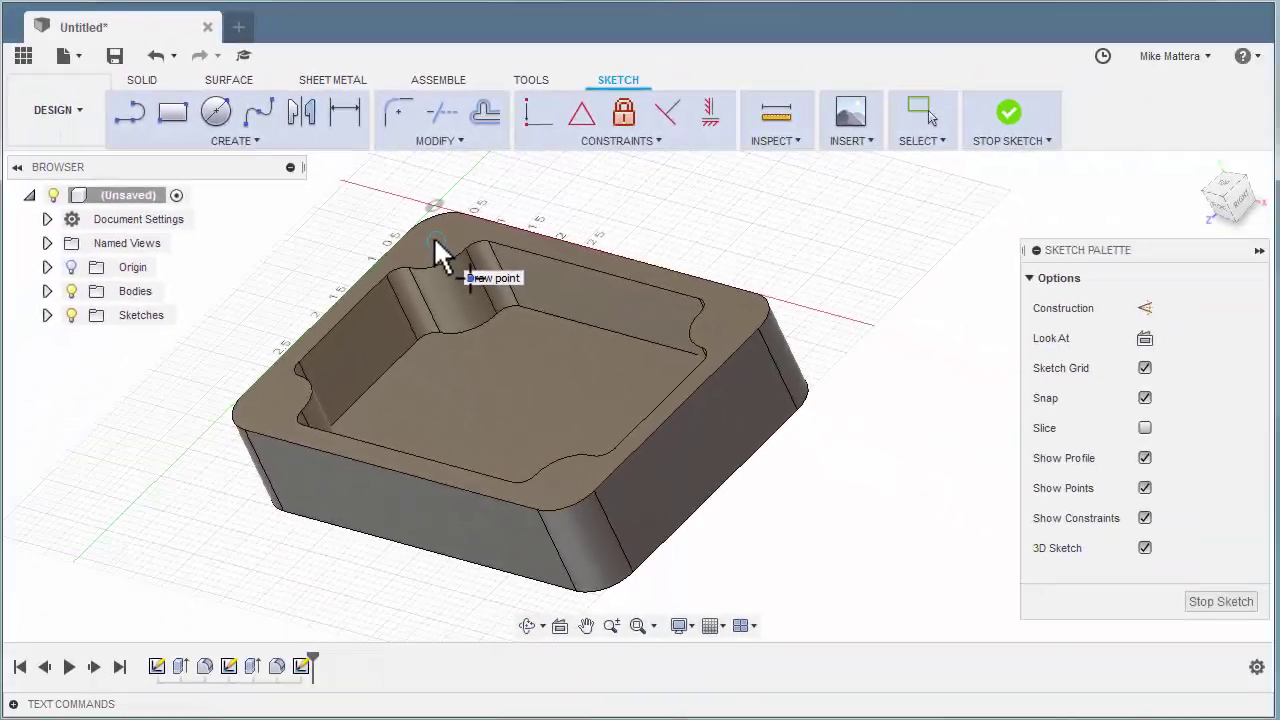
{"action": "left_click", "coordinate": [655, 358]}
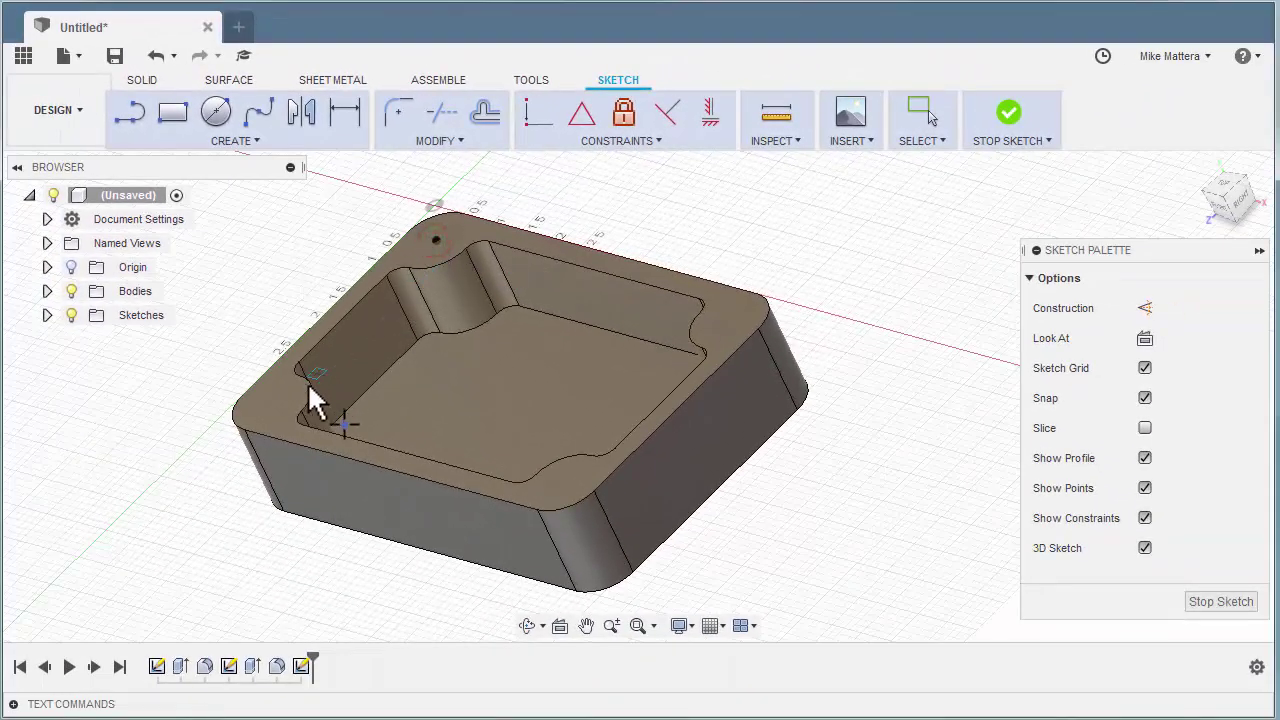
{"action": "left_click", "coordinate": [271, 404]}
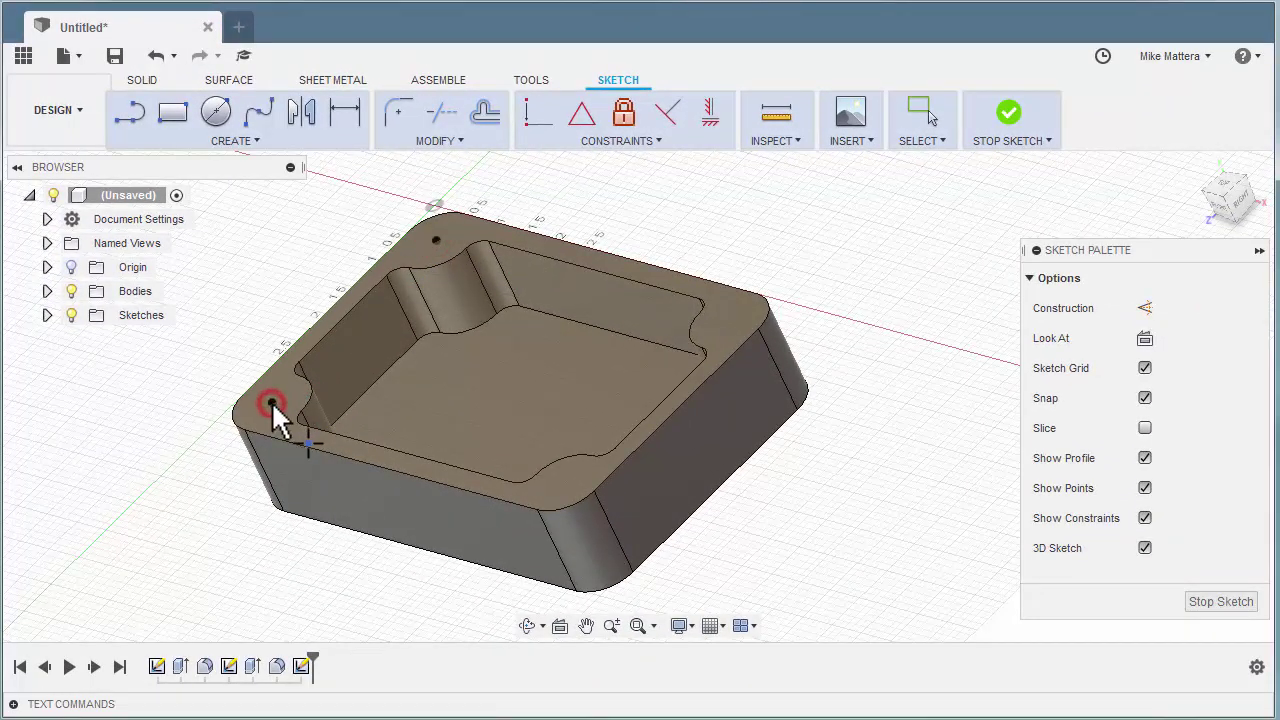
{"action": "left_click", "coordinate": [563, 484]}
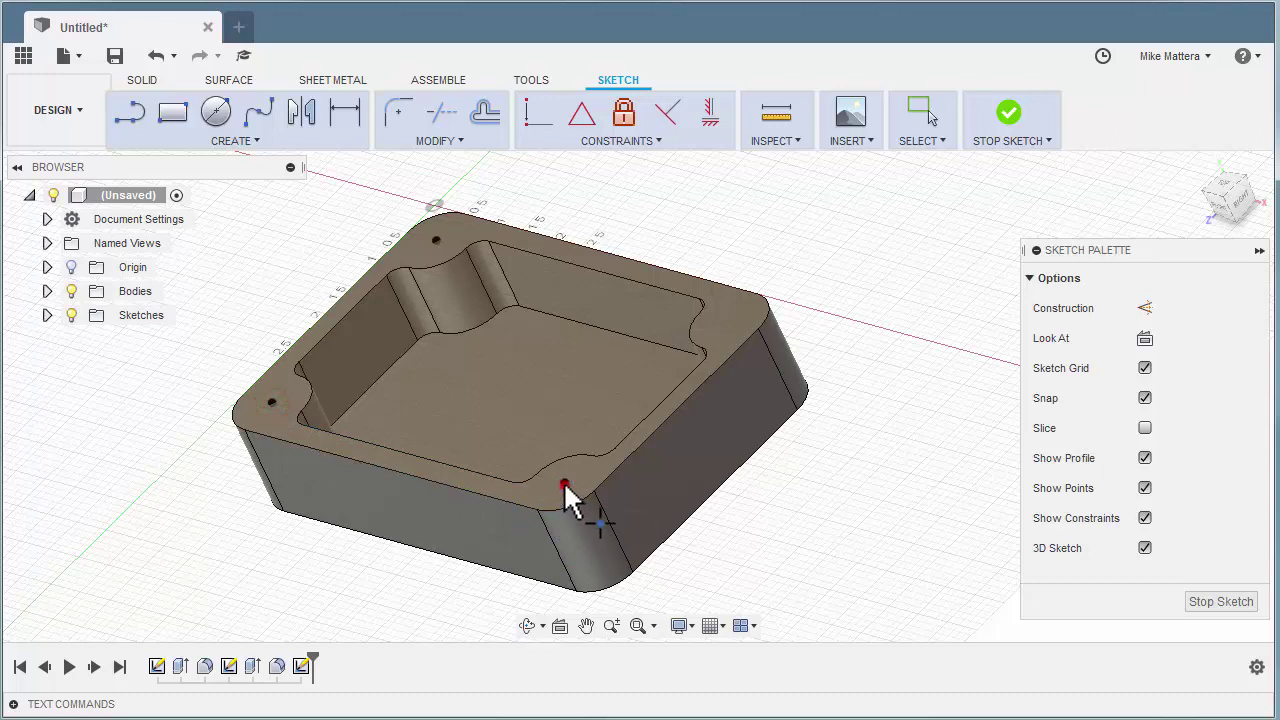
{"action": "left_click", "coordinate": [729, 320]}
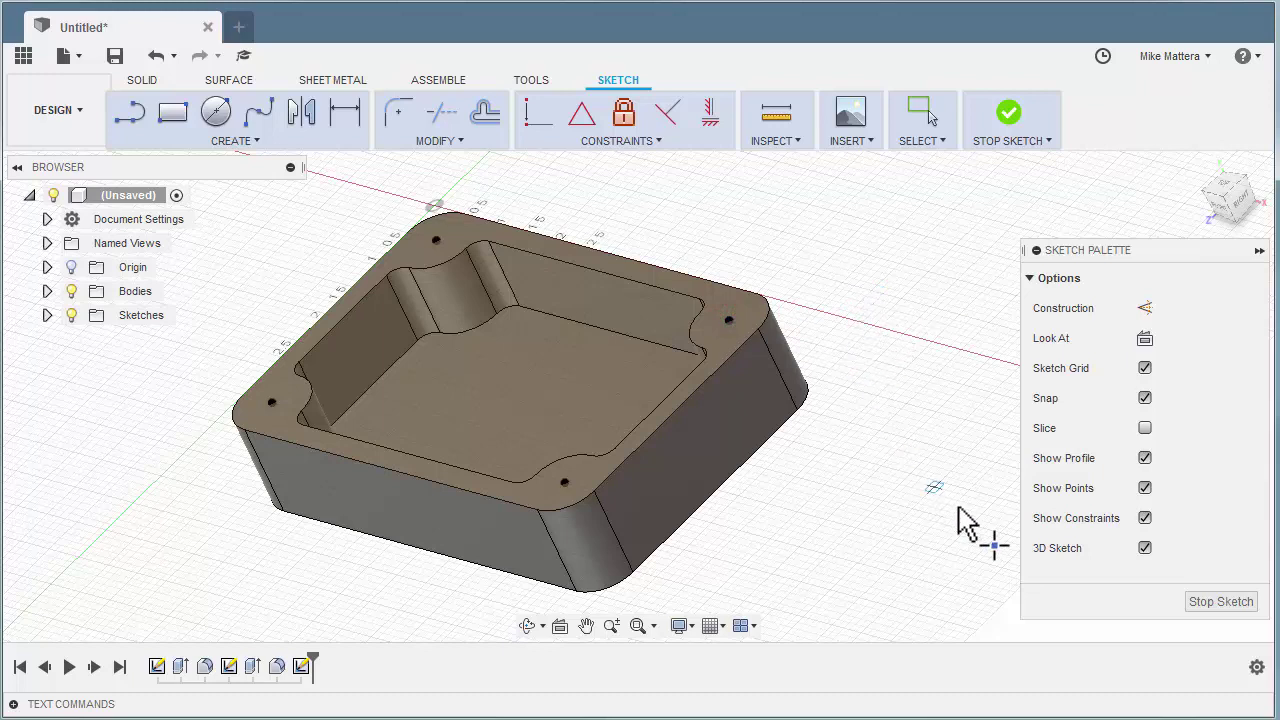
{"action": "left_click", "coordinate": [1222, 602]}
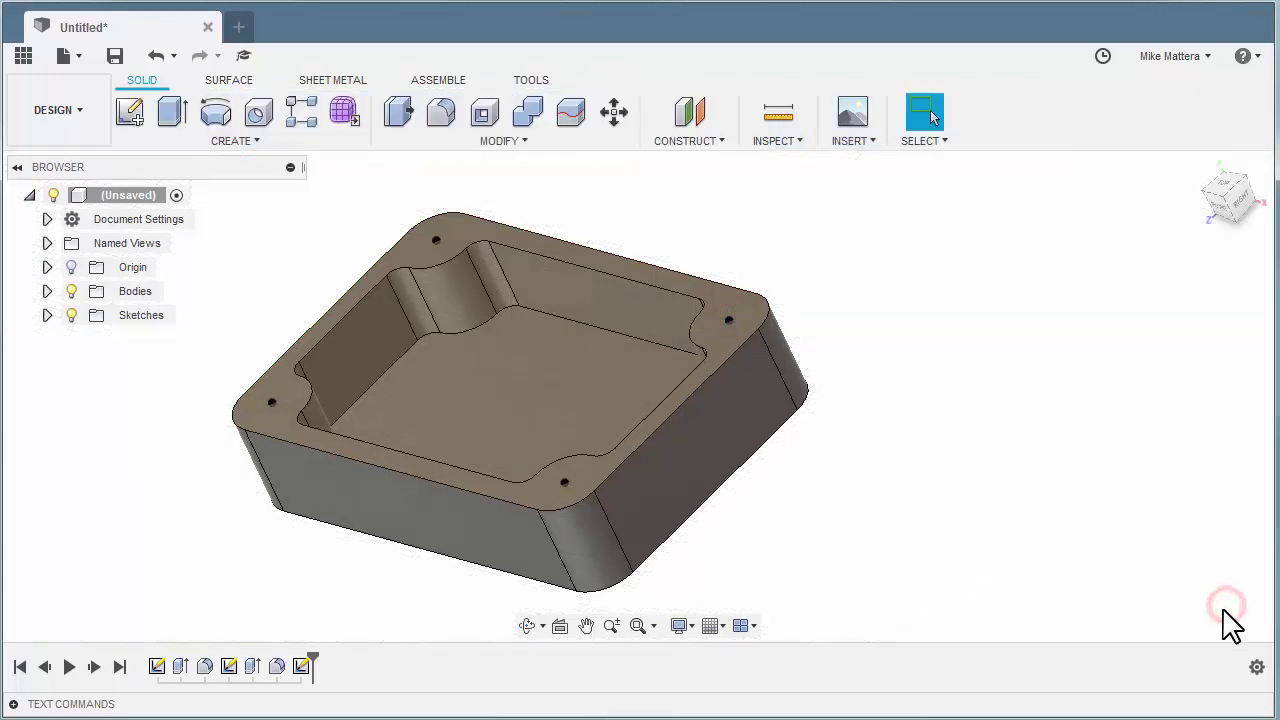
Toggle the visibility of Sketch1 and Sketch3 to check what each contains, restoring both to their original state.
{"action": "left_click", "coordinate": [46, 316]}
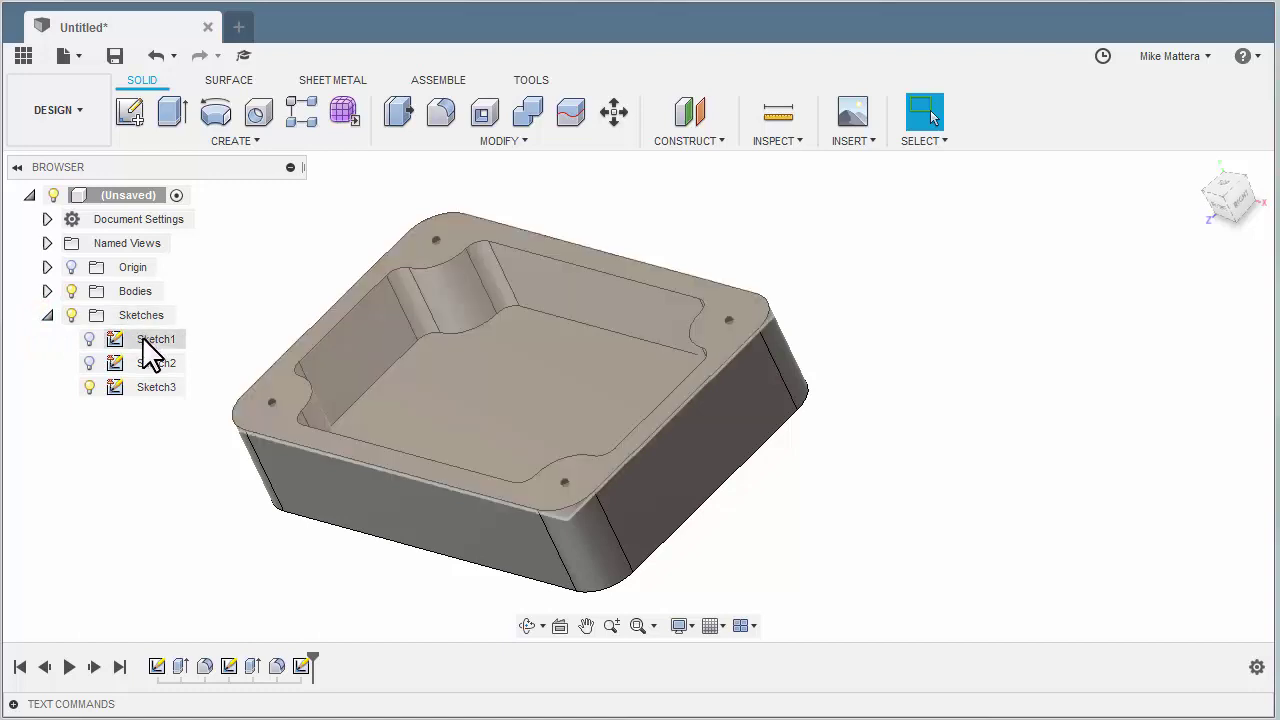
{"action": "left_click", "coordinate": [90, 339]}
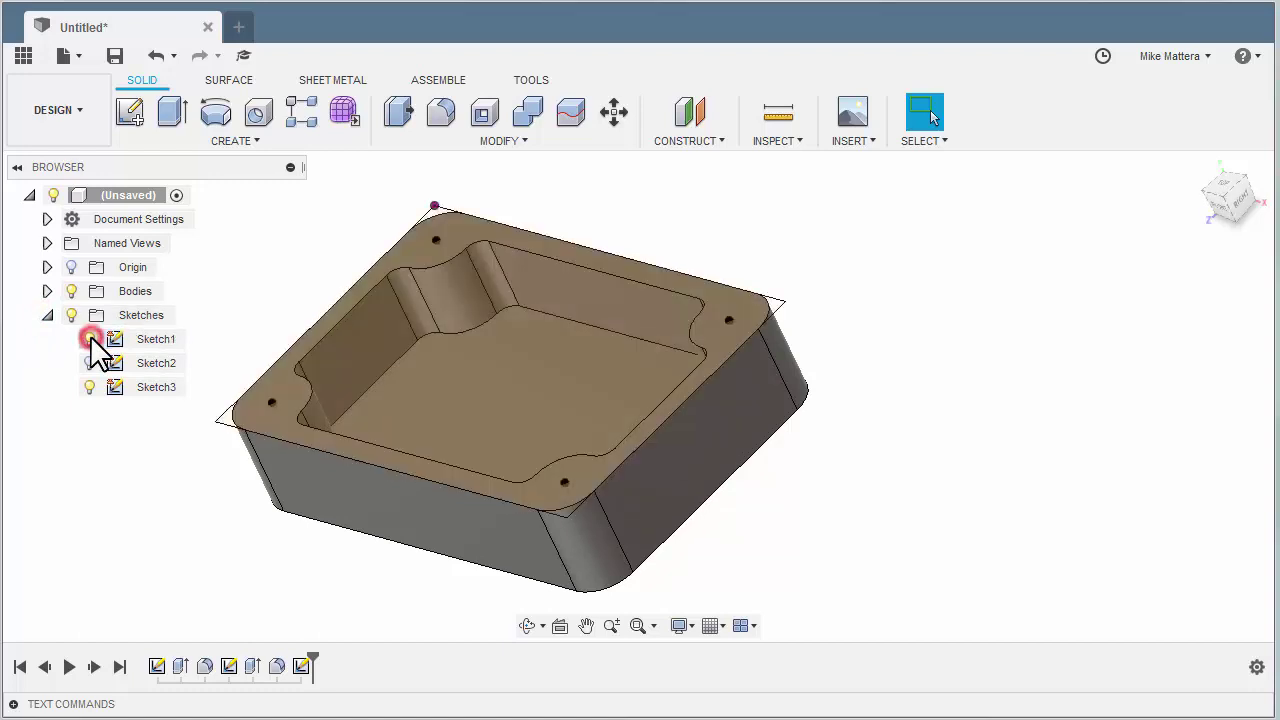
{"action": "left_click", "coordinate": [90, 339]}
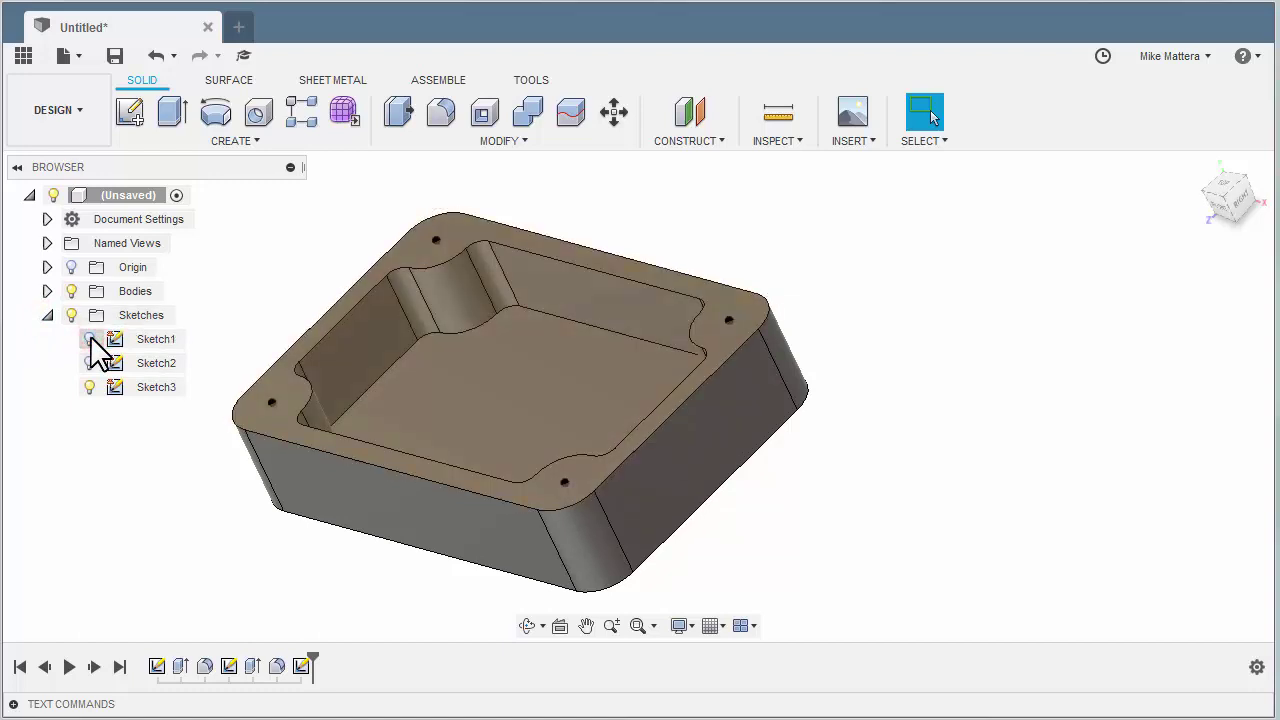
{"action": "left_click", "coordinate": [90, 389]}
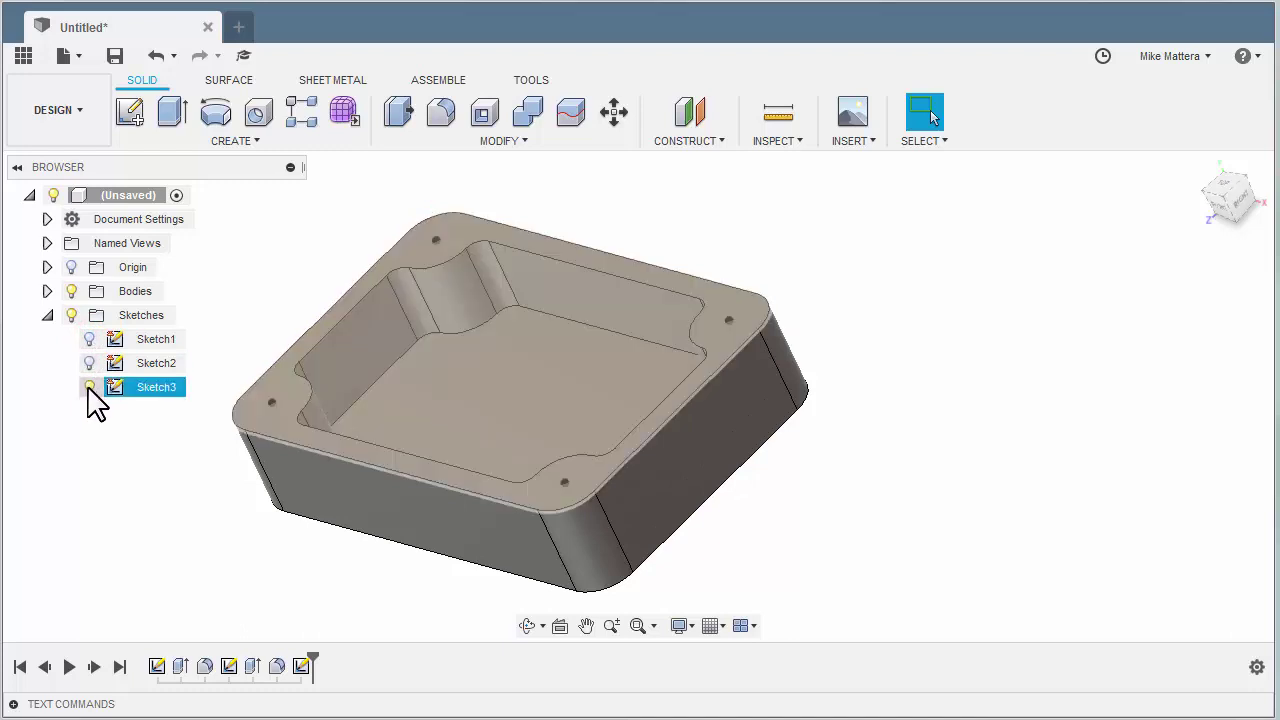
{"action": "left_click", "coordinate": [90, 388]}
{"action": "left_click", "coordinate": [90, 388]}
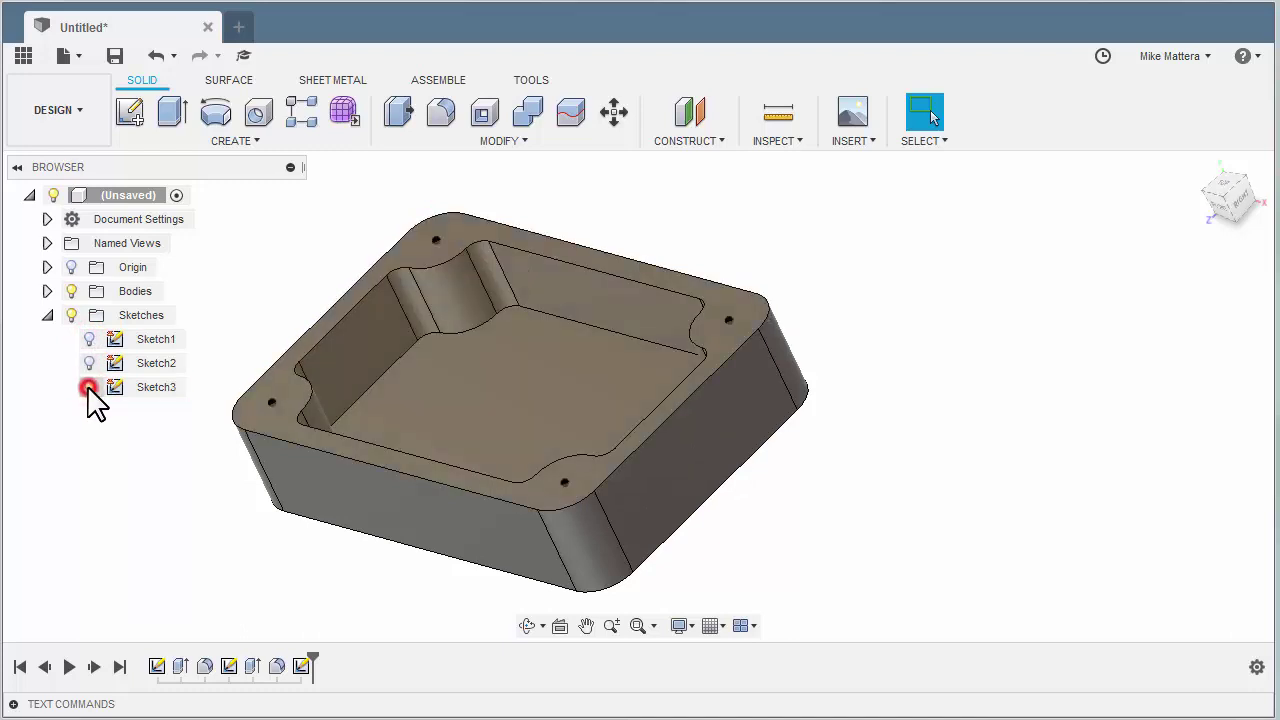
{"action": "left_click", "coordinate": [47, 316]}
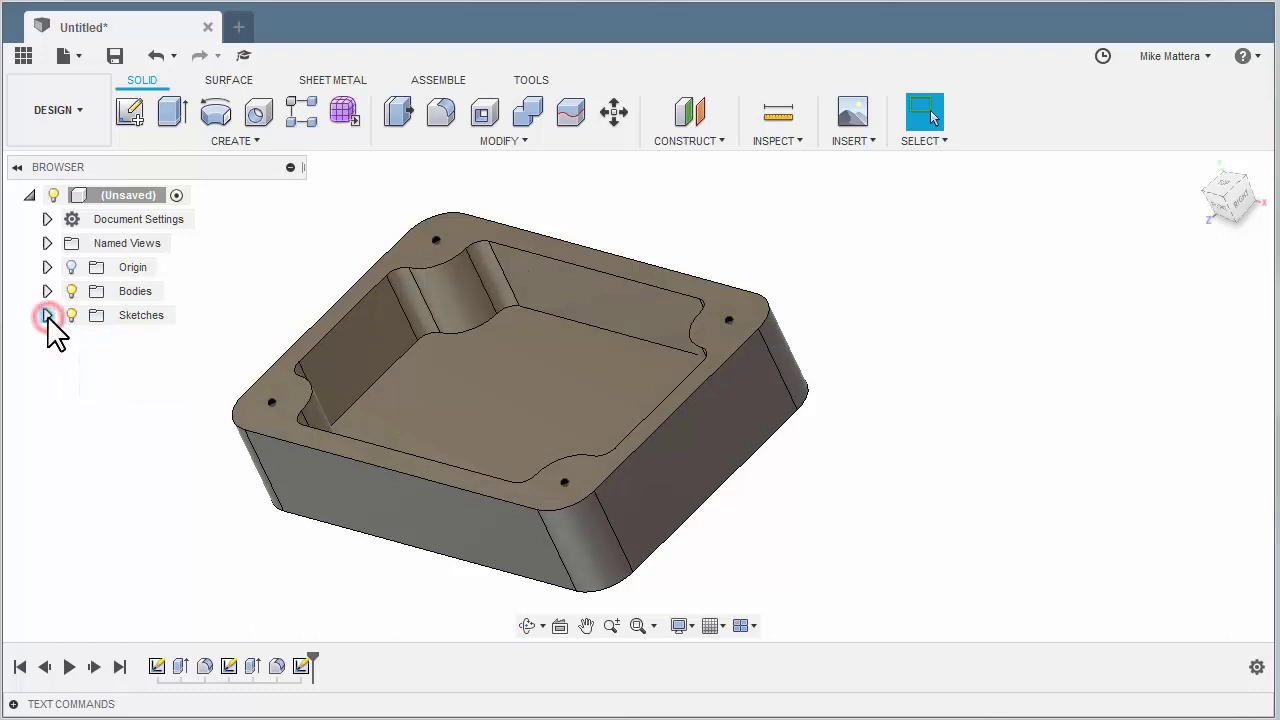
Start a Hole feature placed on the four corner sketch points of the block's top face.
{"action": "left_click", "coordinate": [260, 148]}
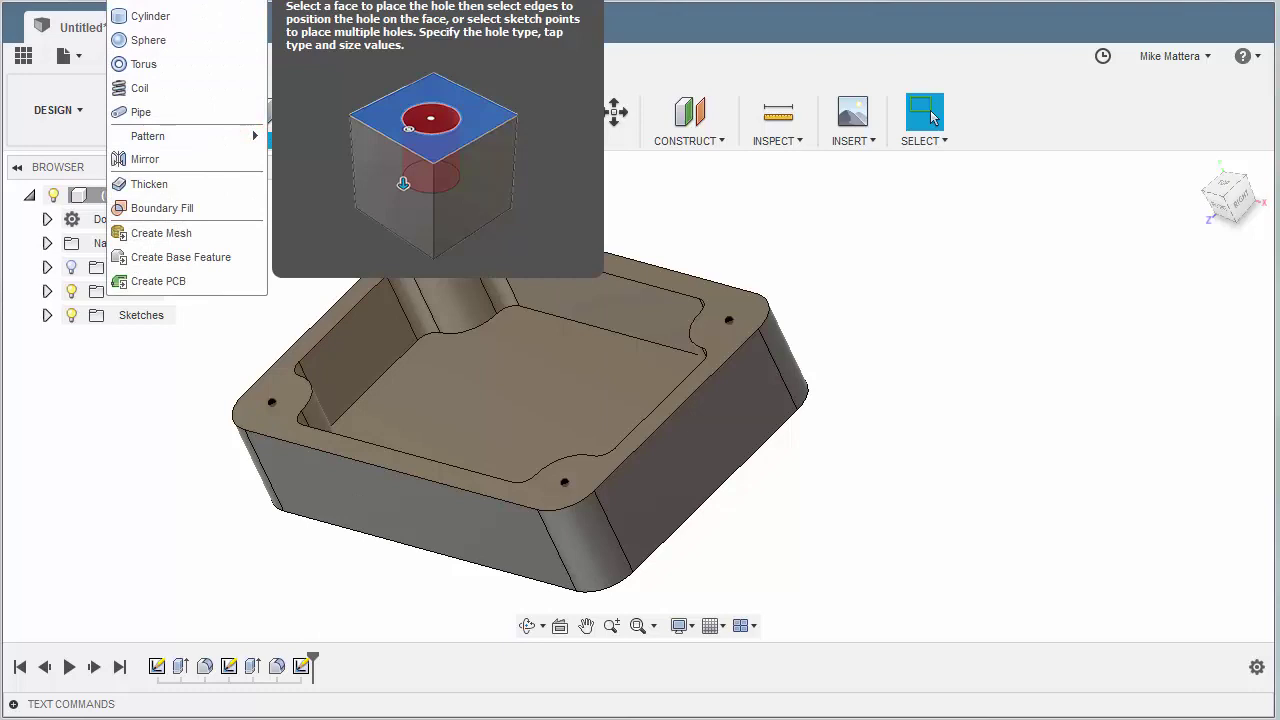
{"action": "left_click", "coordinate": [178, 2]}
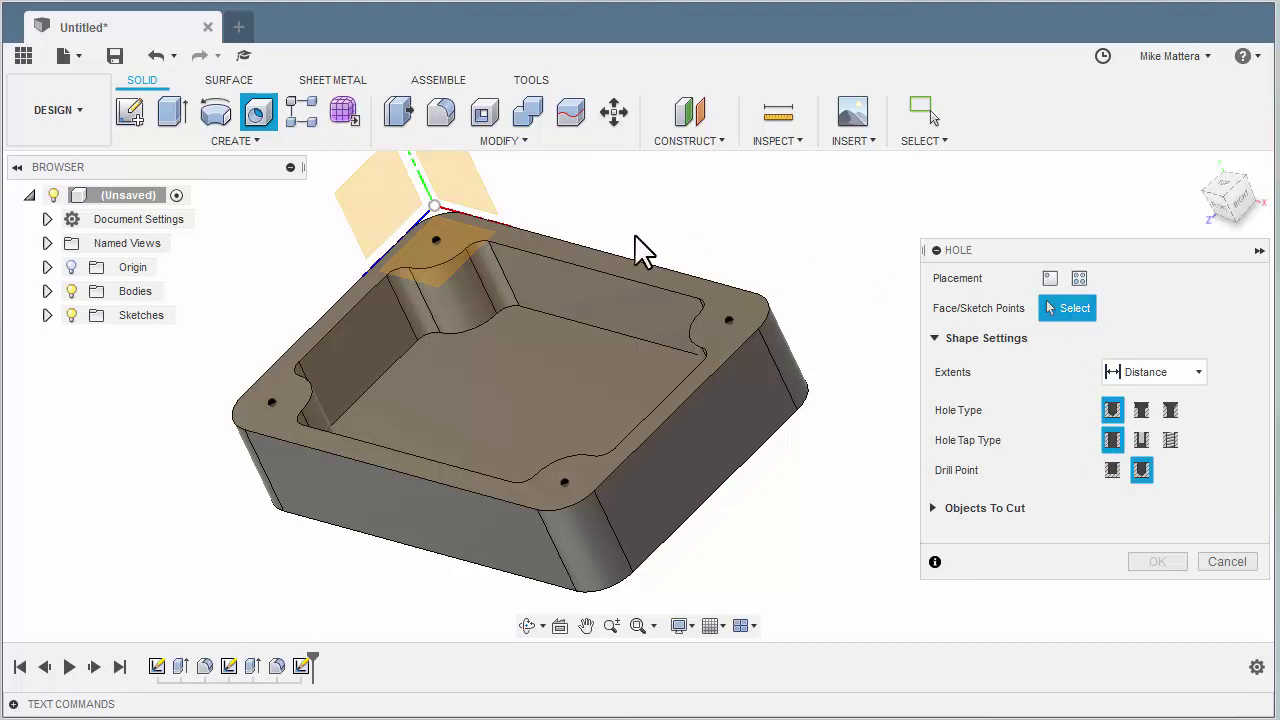
{"action": "left_click", "coordinate": [437, 240]}
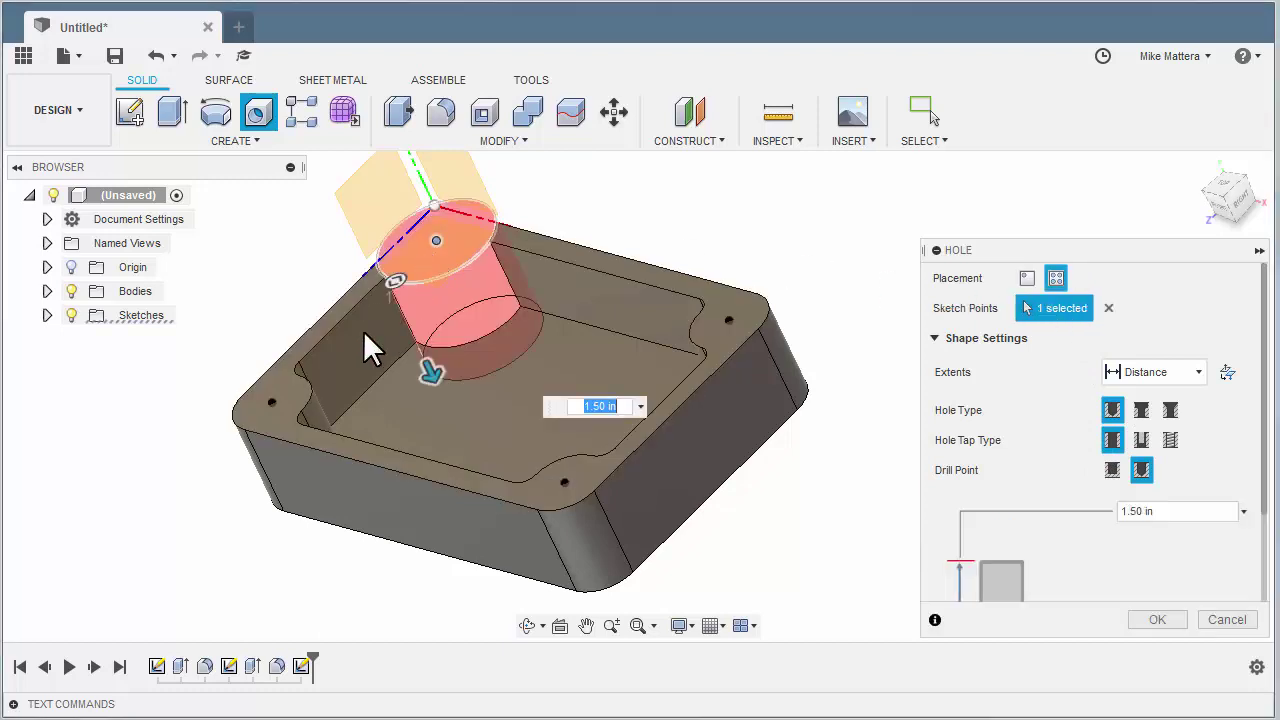
{"action": "left_click", "coordinate": [271, 402]}
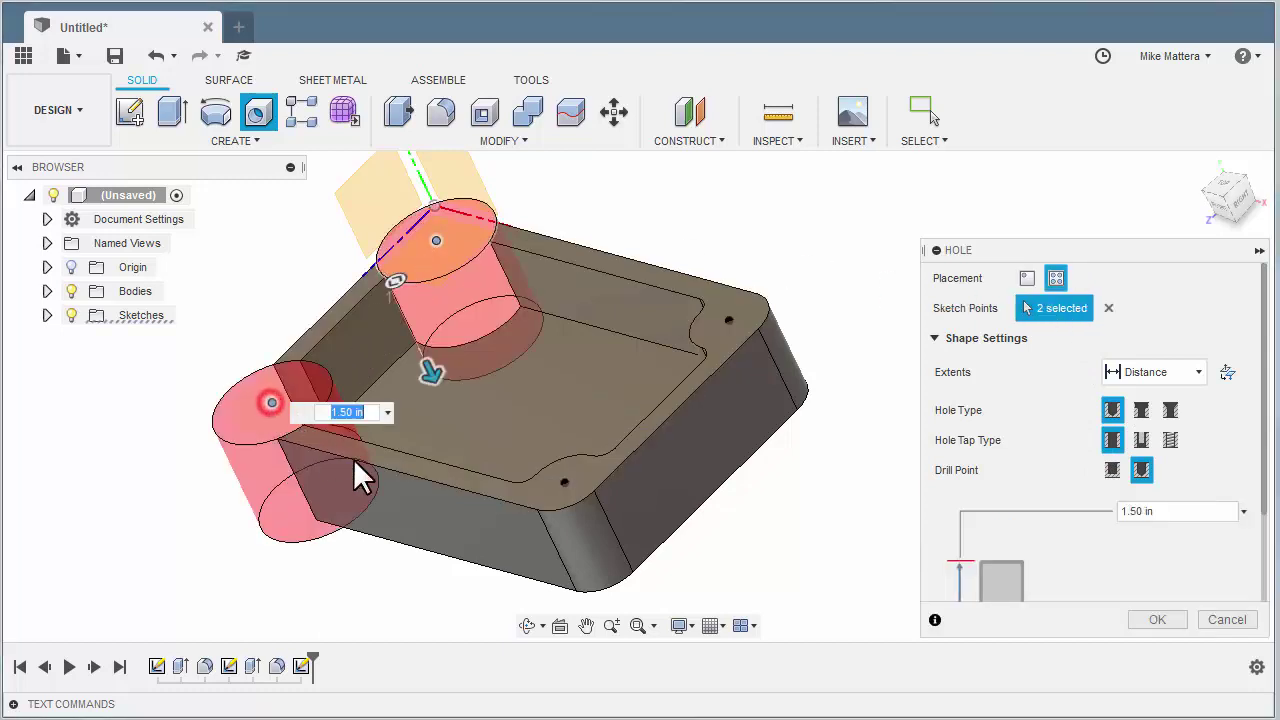
{"action": "left_click", "coordinate": [566, 484]}
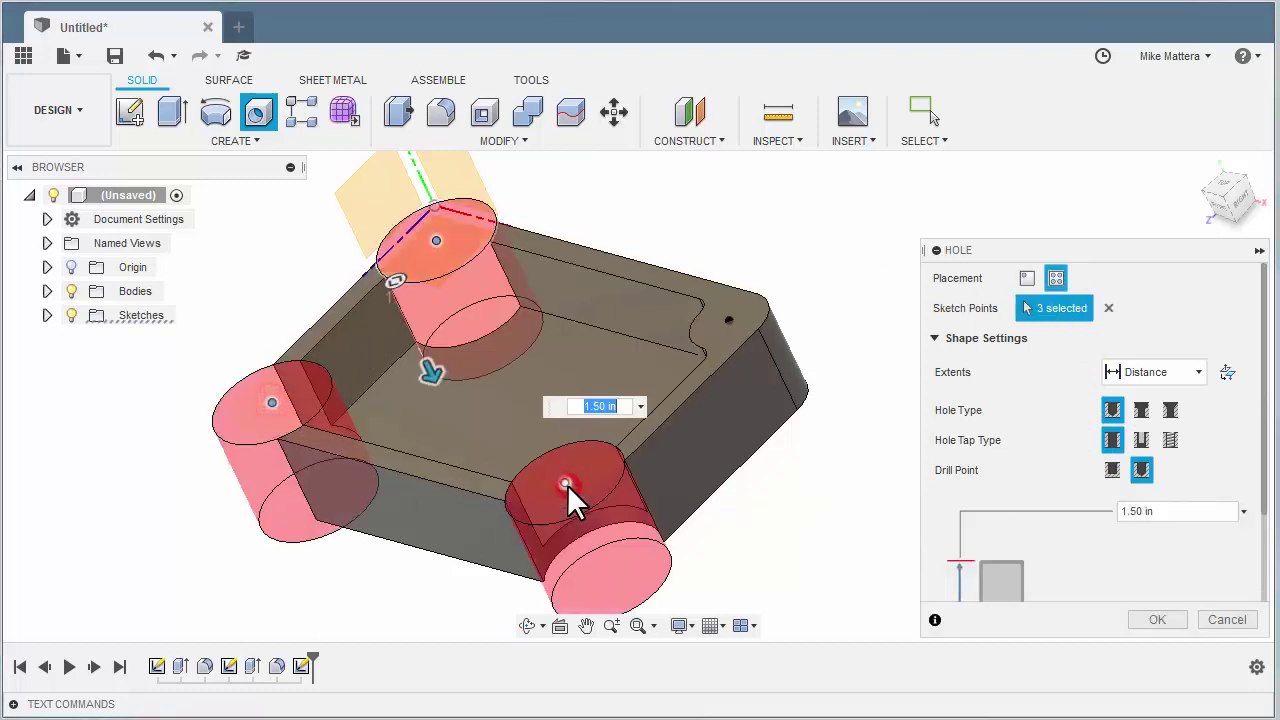
{"action": "left_click", "coordinate": [728, 319]}
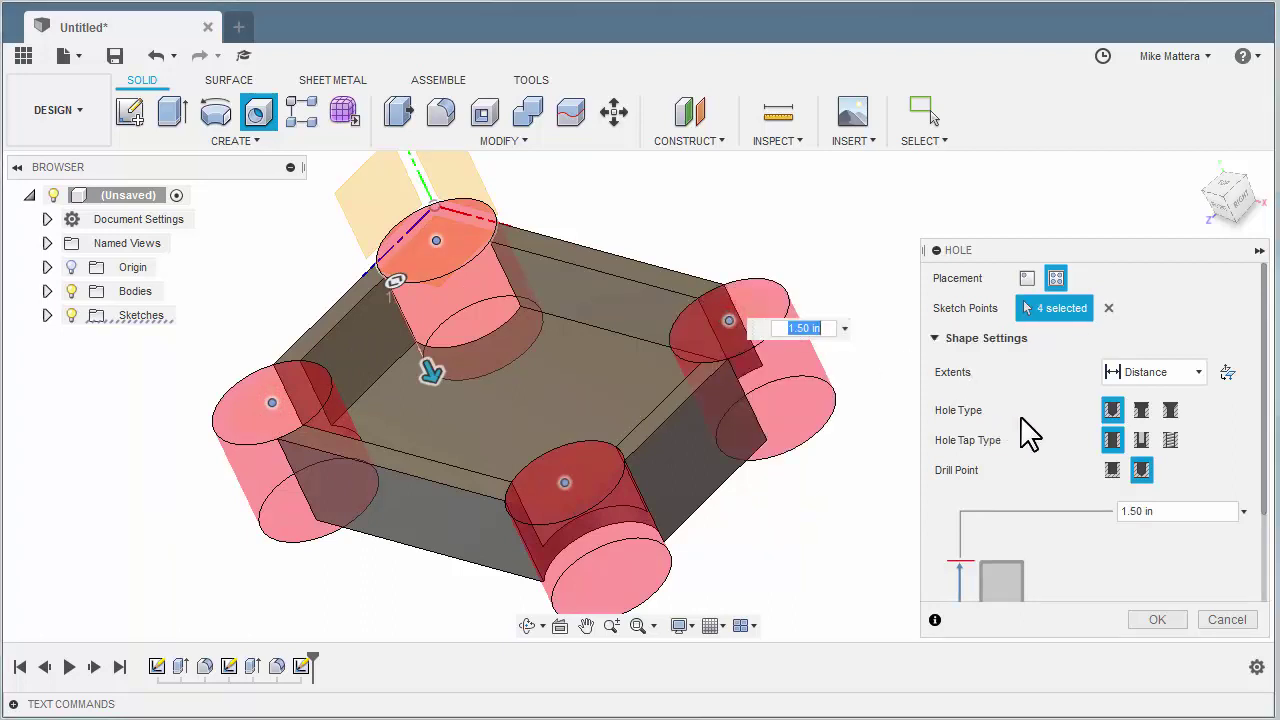
Make the corner holes counterbored, with a 0.562 in counterbore diameter, 0.4 in counterbore depth and 0.391 in hole diameter.
{"action": "left_click", "coordinate": [1142, 409]}
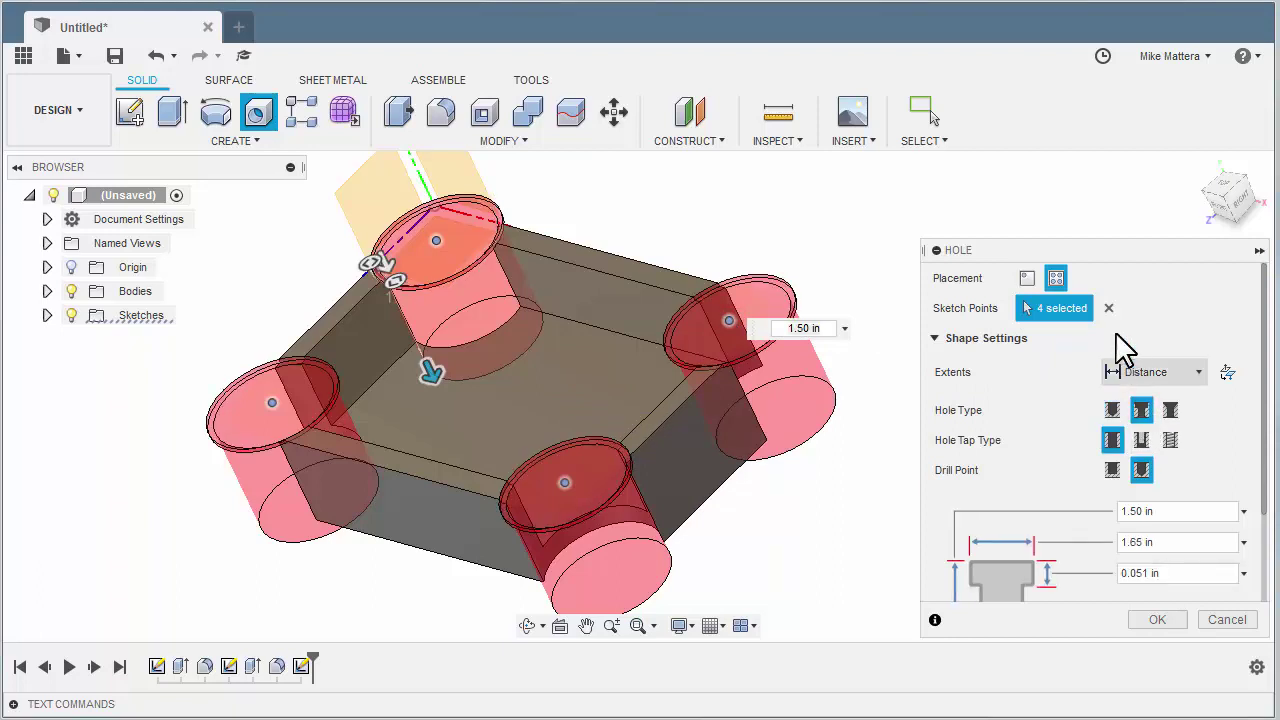
{"action": "left_click_drag", "start_coordinate": [1100, 251], "coordinate": [1032, 98]}
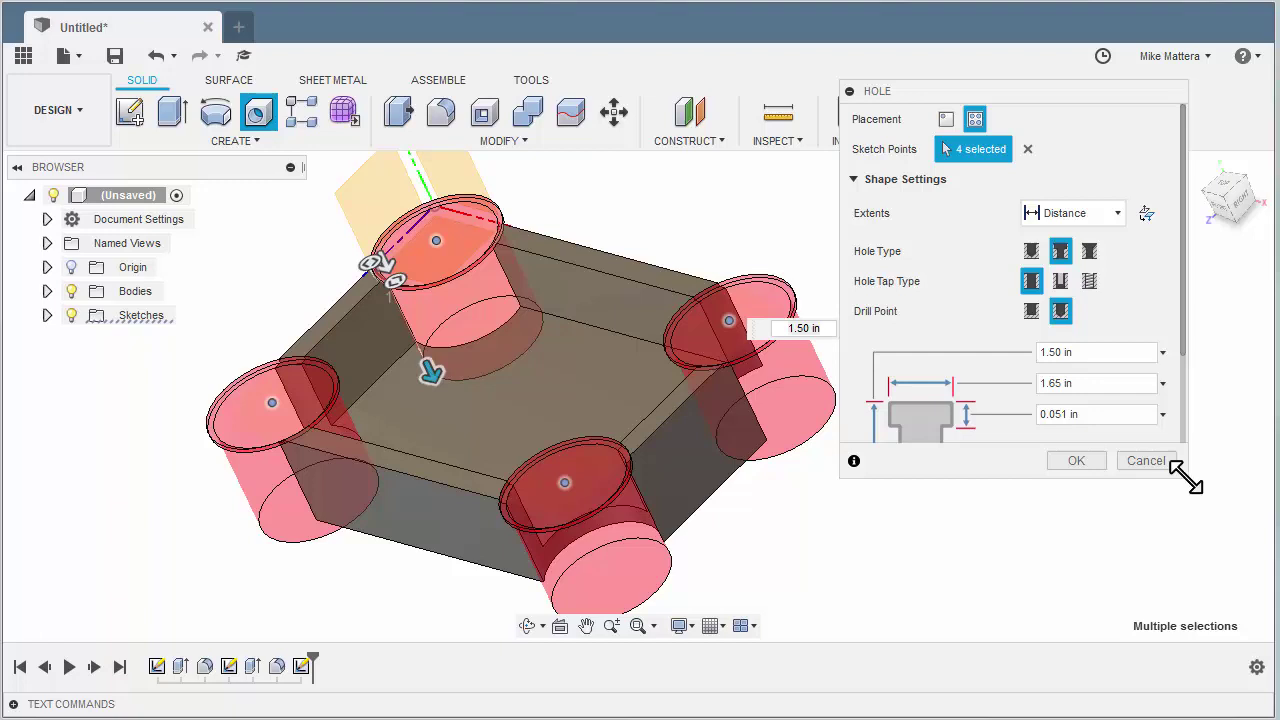
{"action": "left_click_drag", "start_coordinate": [1185, 477], "coordinate": [1230, 632]}
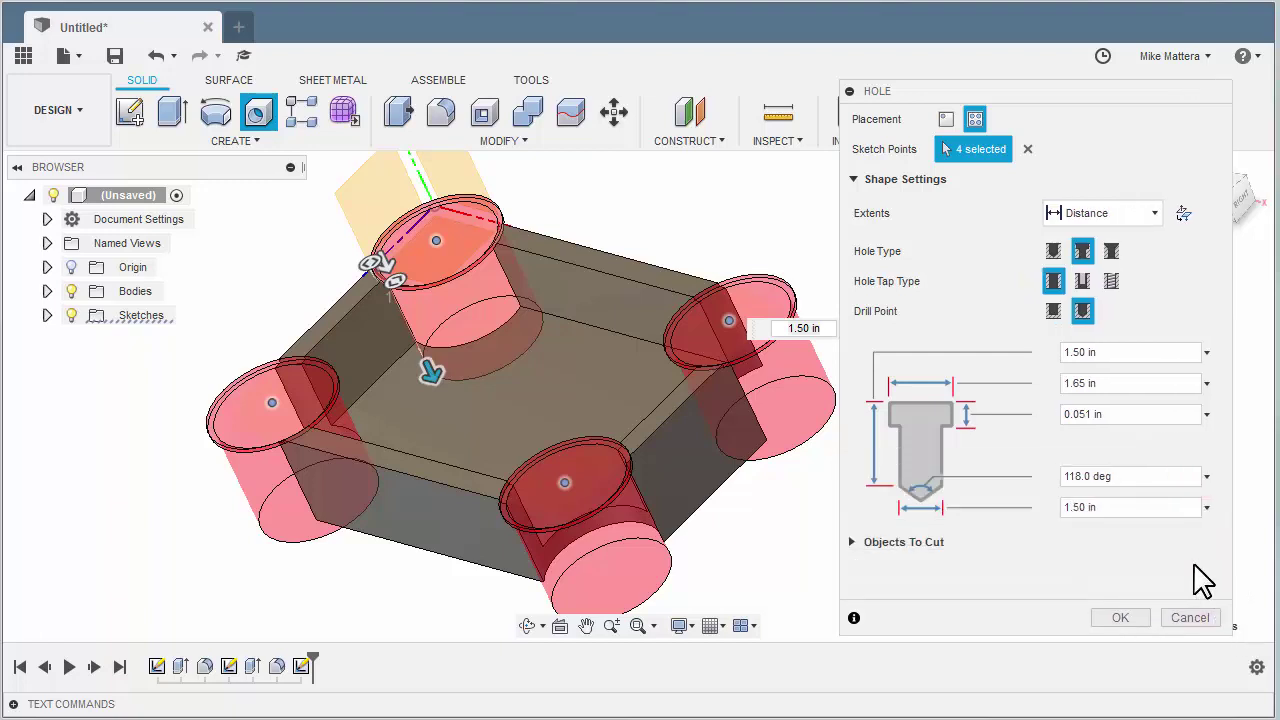
{"action": "left_click", "coordinate": [1100, 383]}
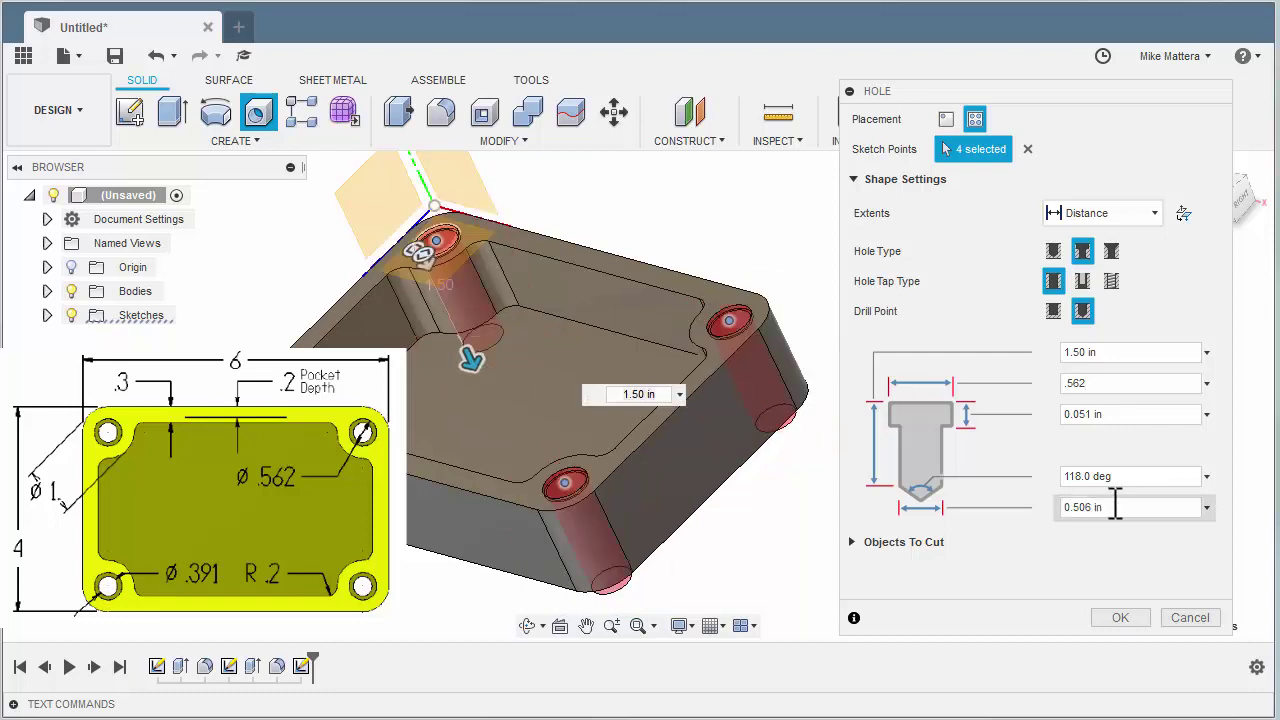
{"action": "left_click_drag", "start_coordinate": [1116, 507], "coordinate": [1062, 514]}
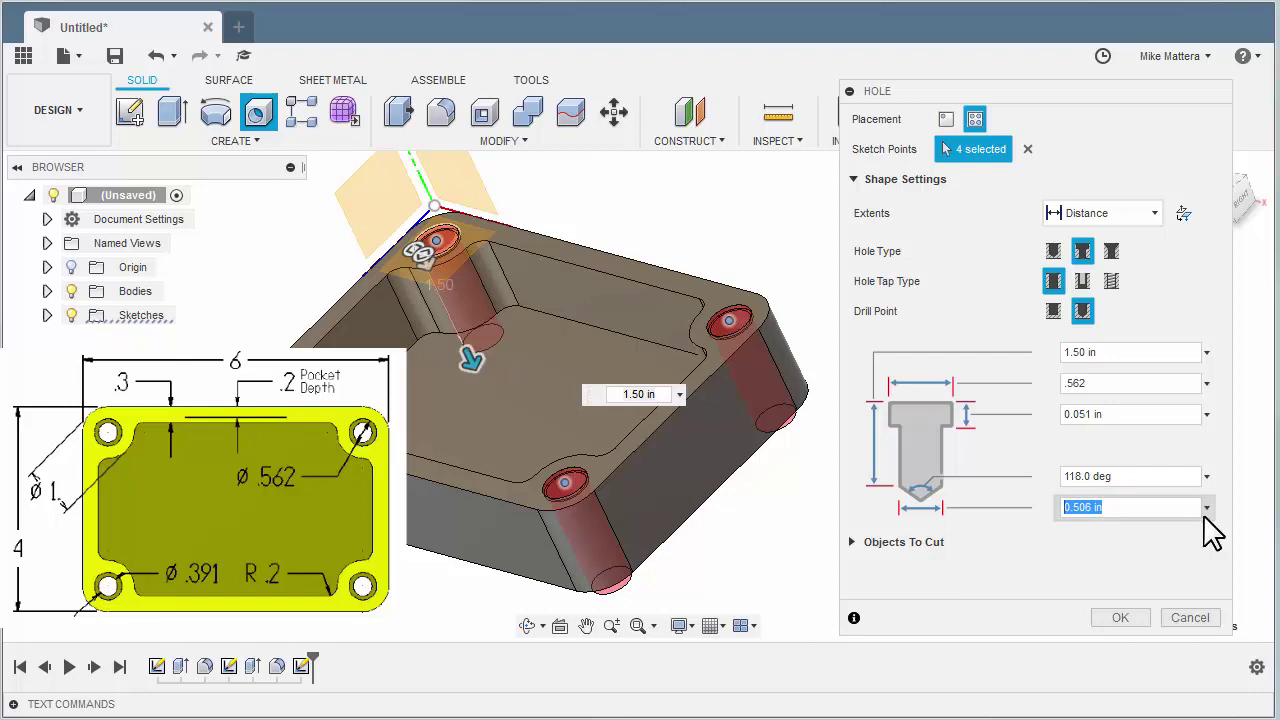
{"action": "type", "text": ".391"}
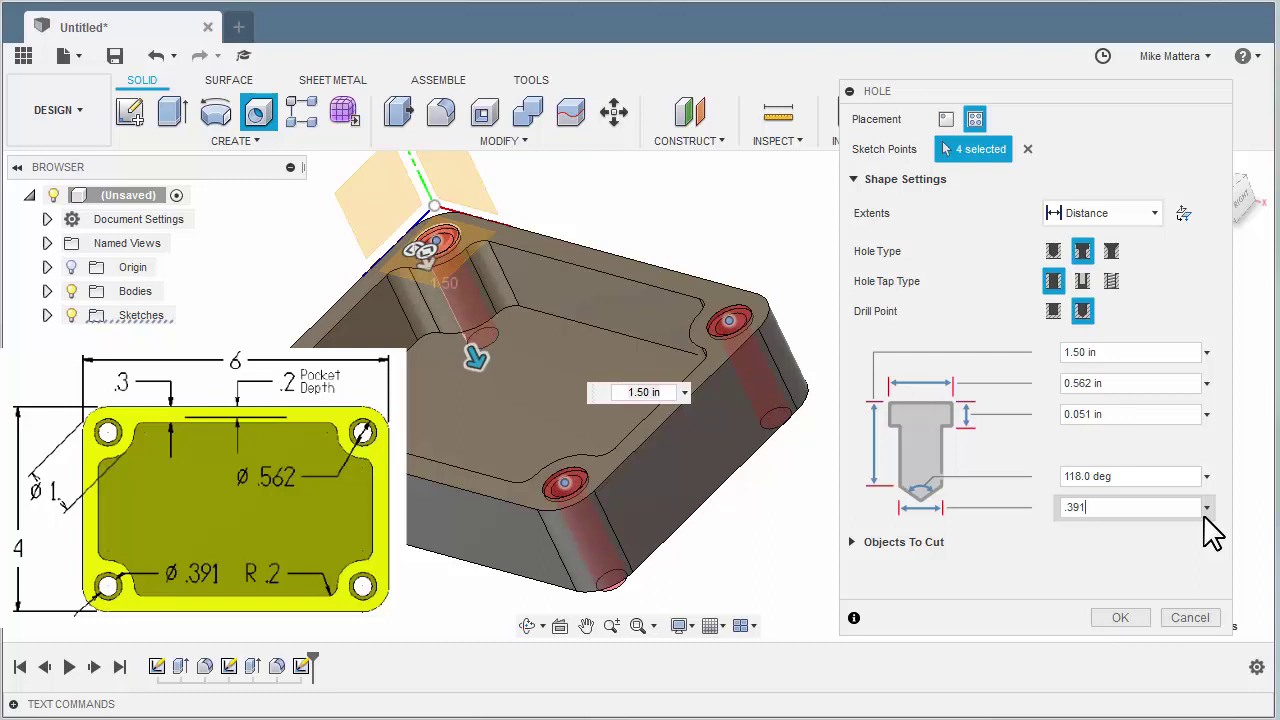
{"action": "left_click", "coordinate": [1123, 414]}
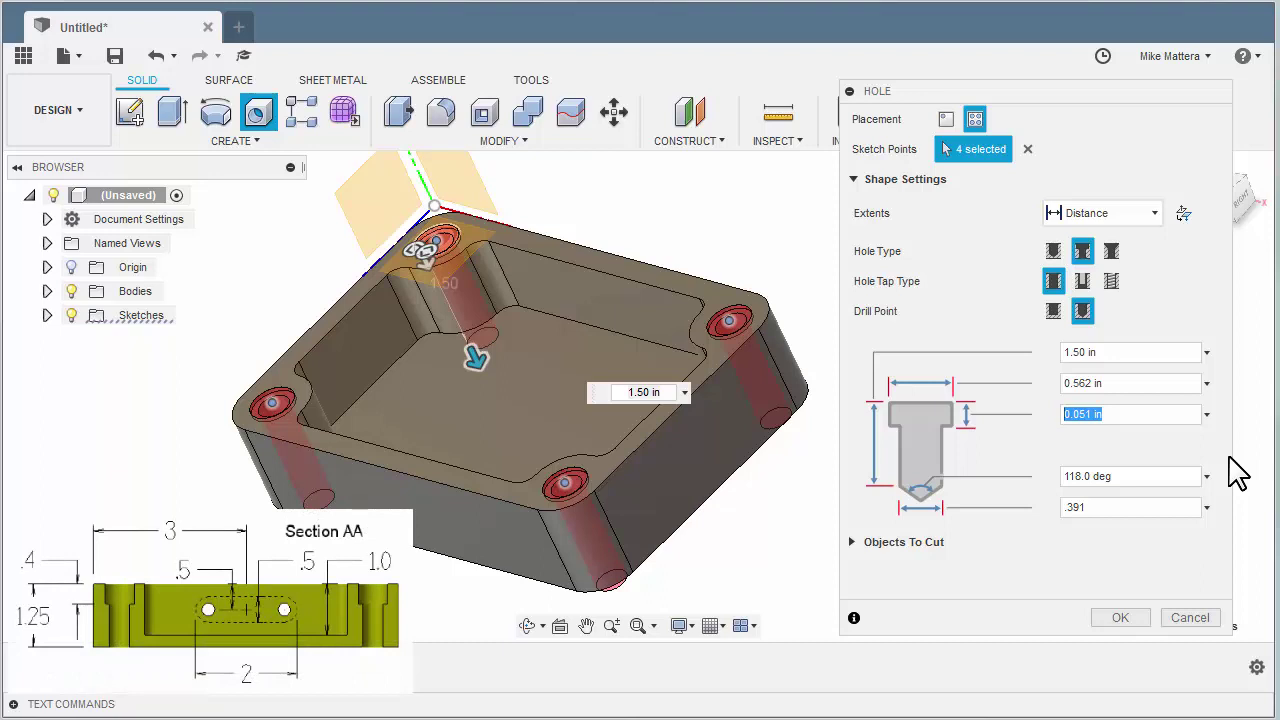
{"action": "type", "text": ".4"}
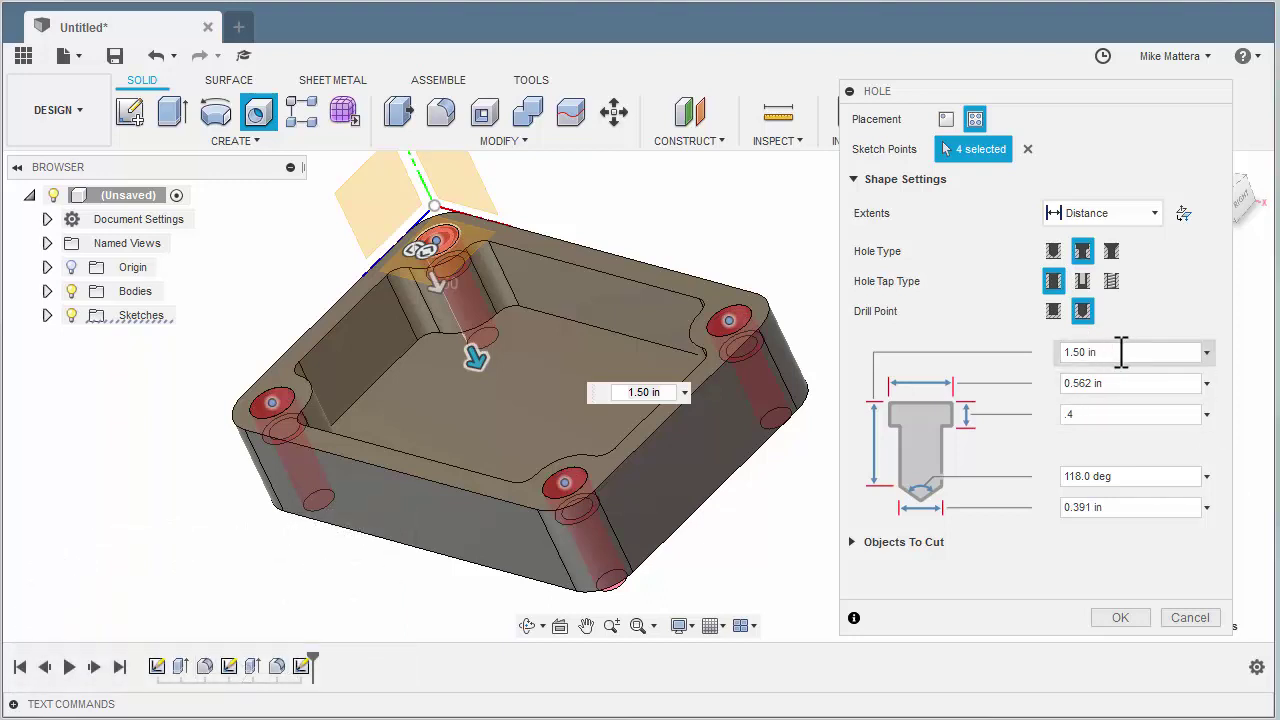
Set the hole extents to All so the holes cut through the block, and create them.
{"action": "left_click", "coordinate": [1089, 213]}
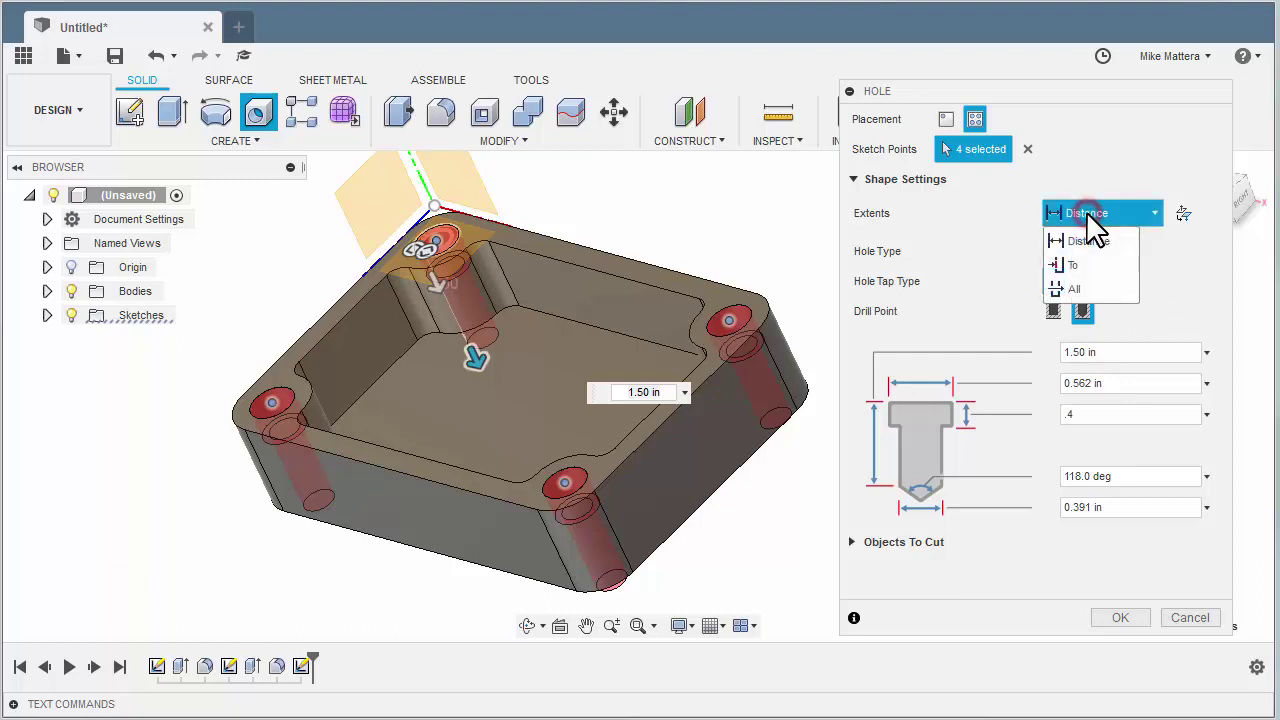
{"action": "left_click", "coordinate": [1074, 287]}
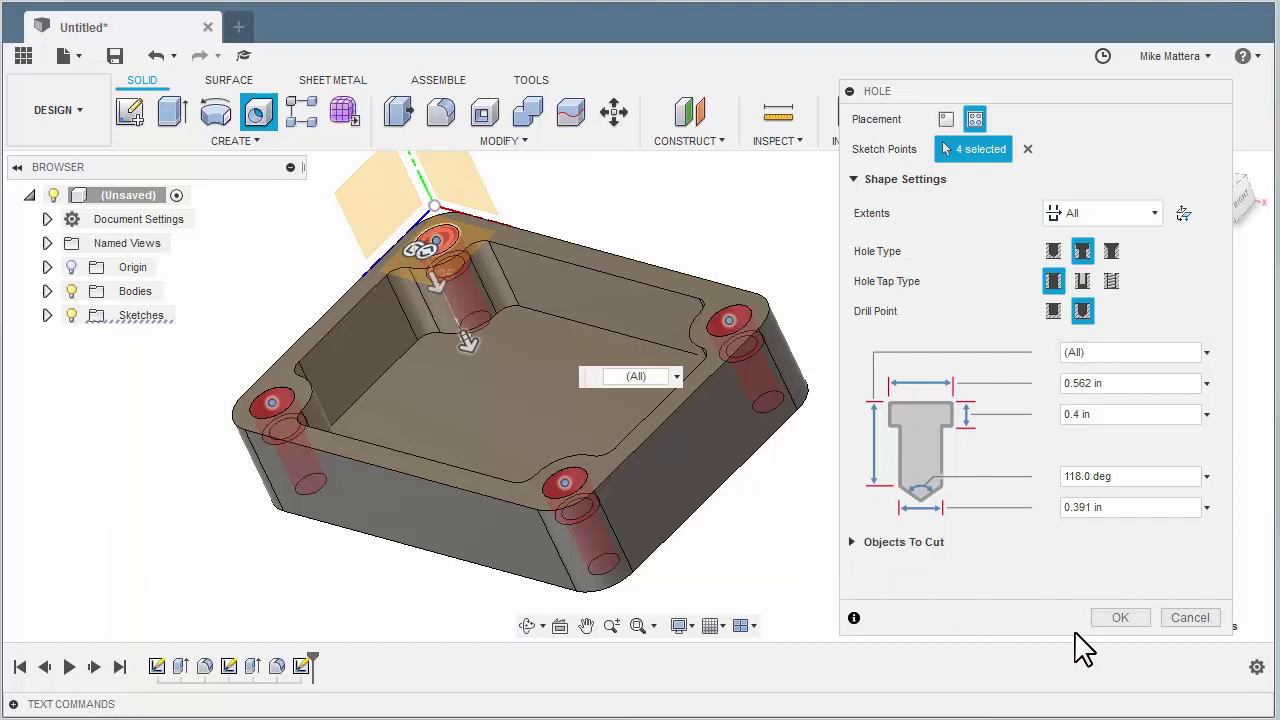
{"action": "left_click", "coordinate": [1120, 618]}
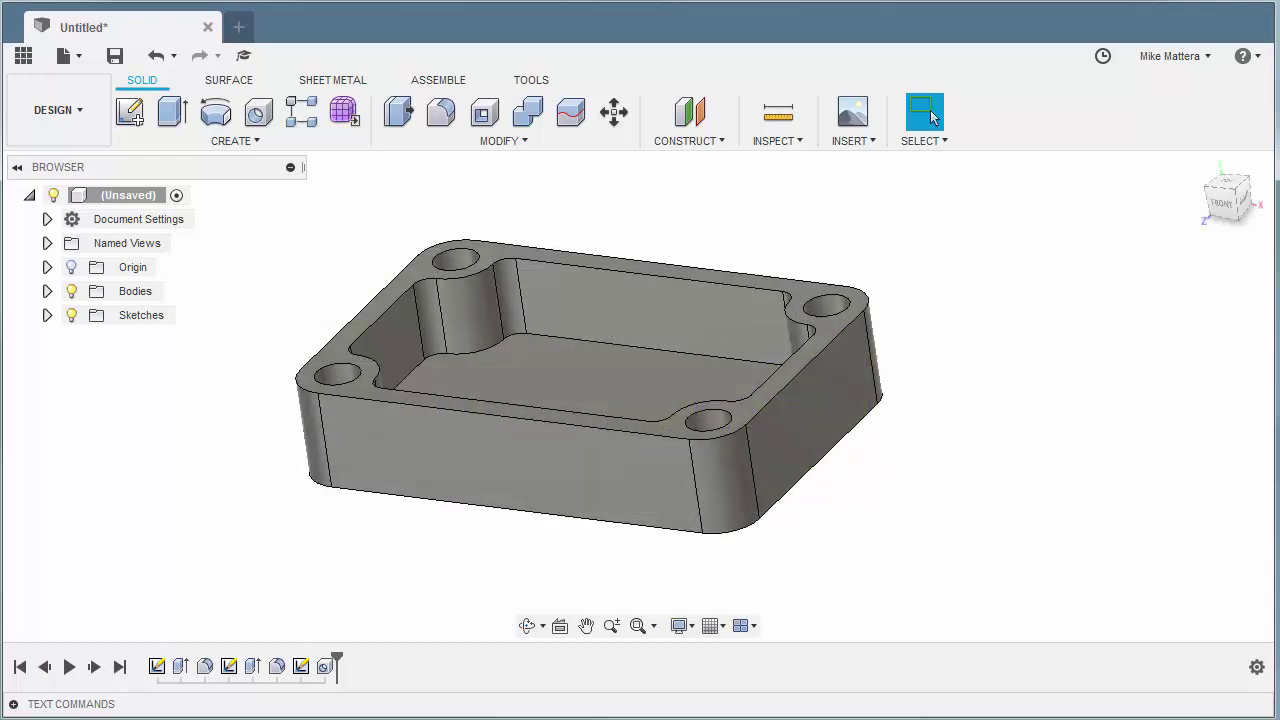
Start a new sketch on the block's long front side face.
{"action": "left_click", "coordinate": [131, 114]}
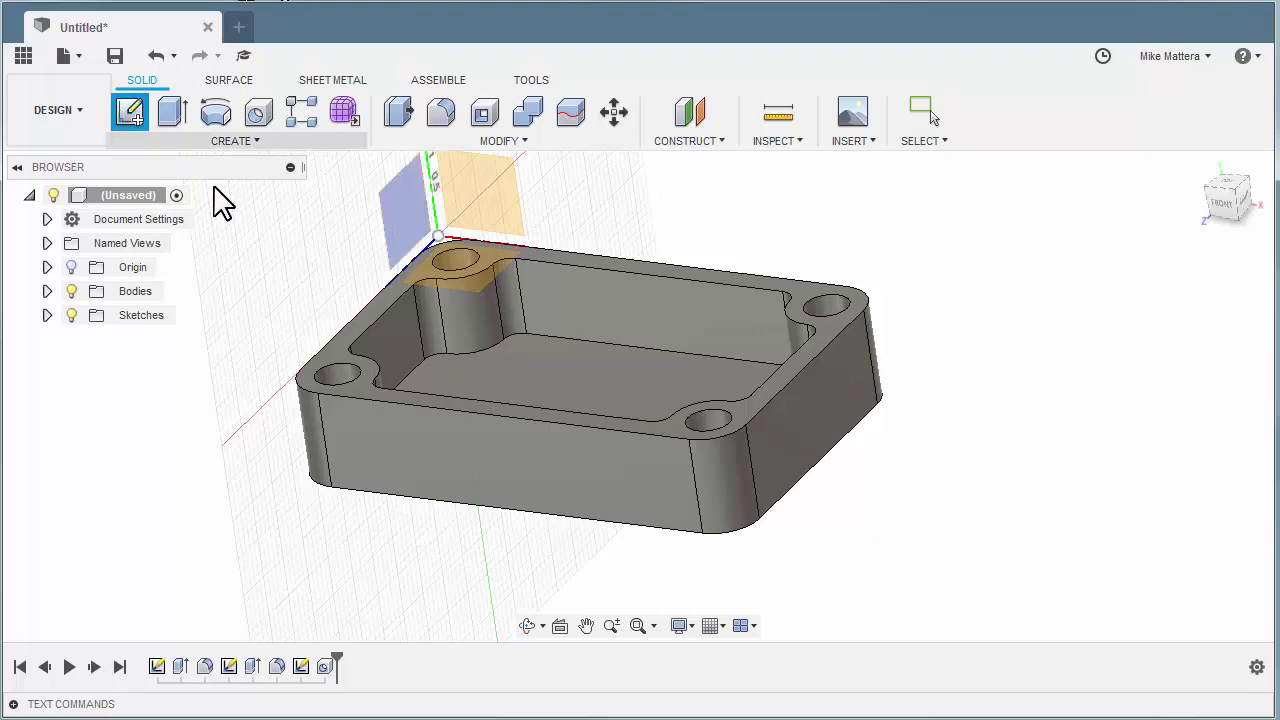
{"action": "left_click", "coordinate": [456, 454]}
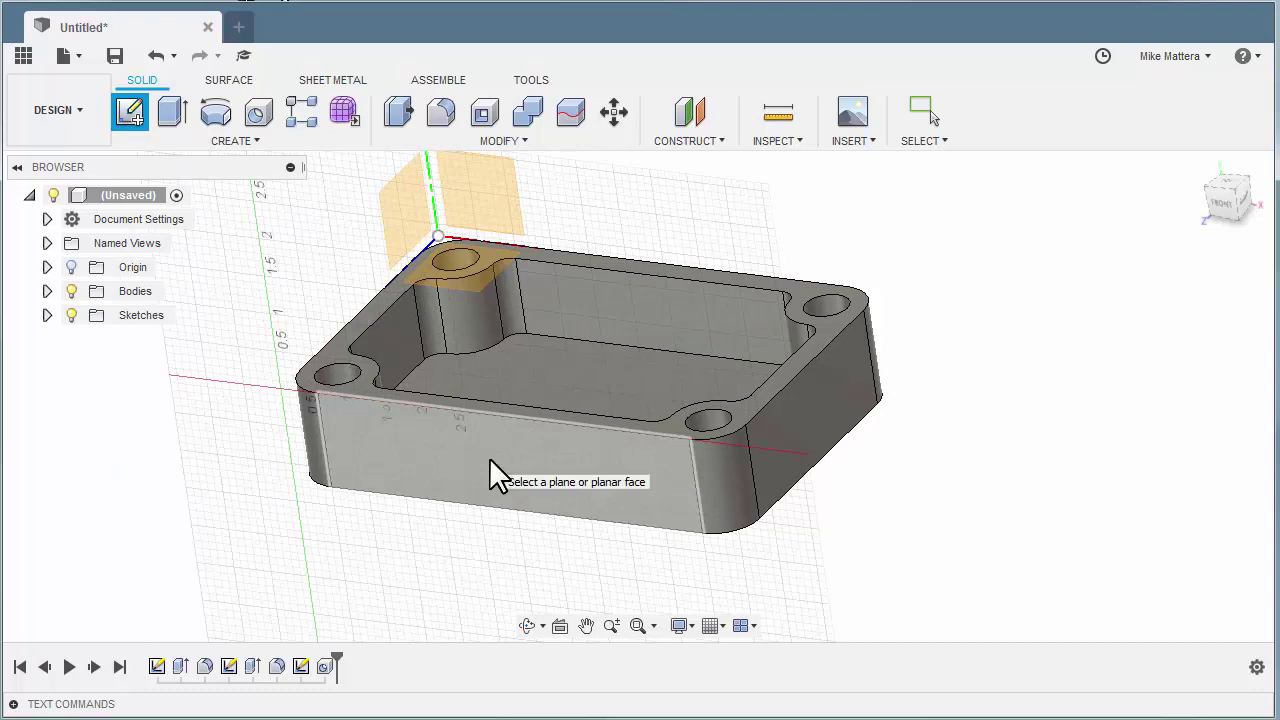
{"action": "left_click", "coordinate": [490, 460]}
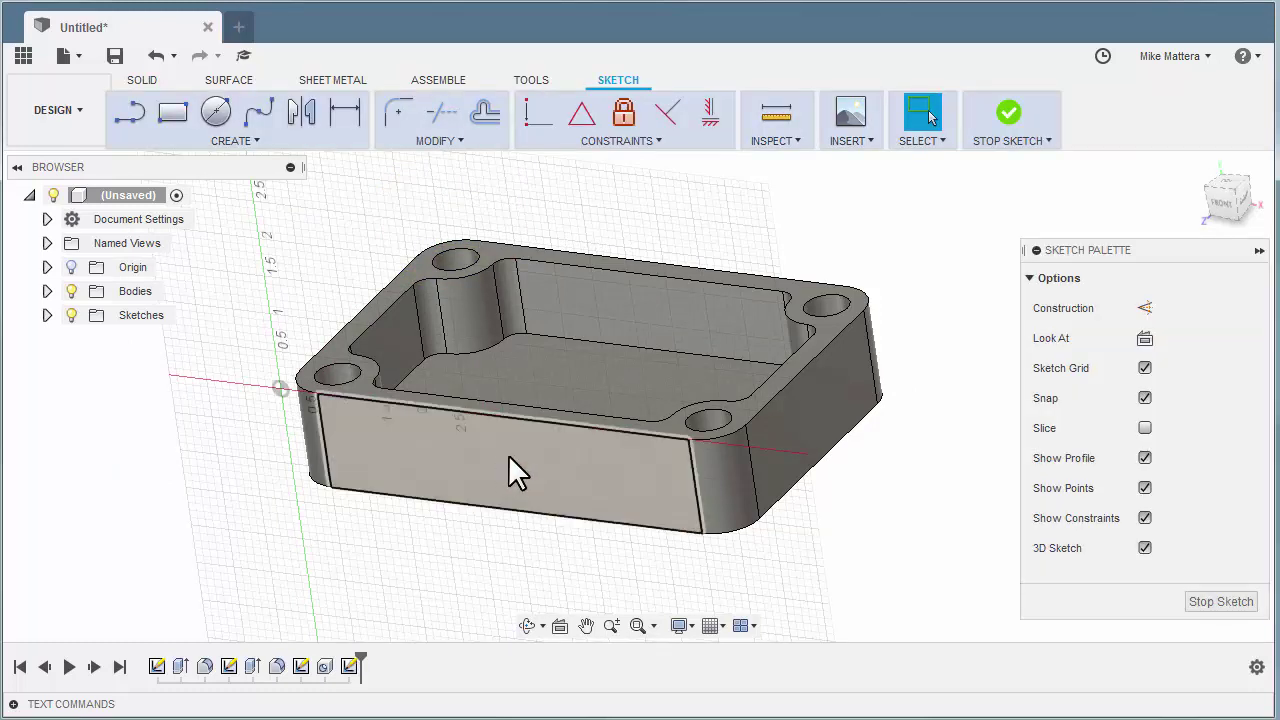
{"action": "mouse_move", "coordinate": [1232, 218]}
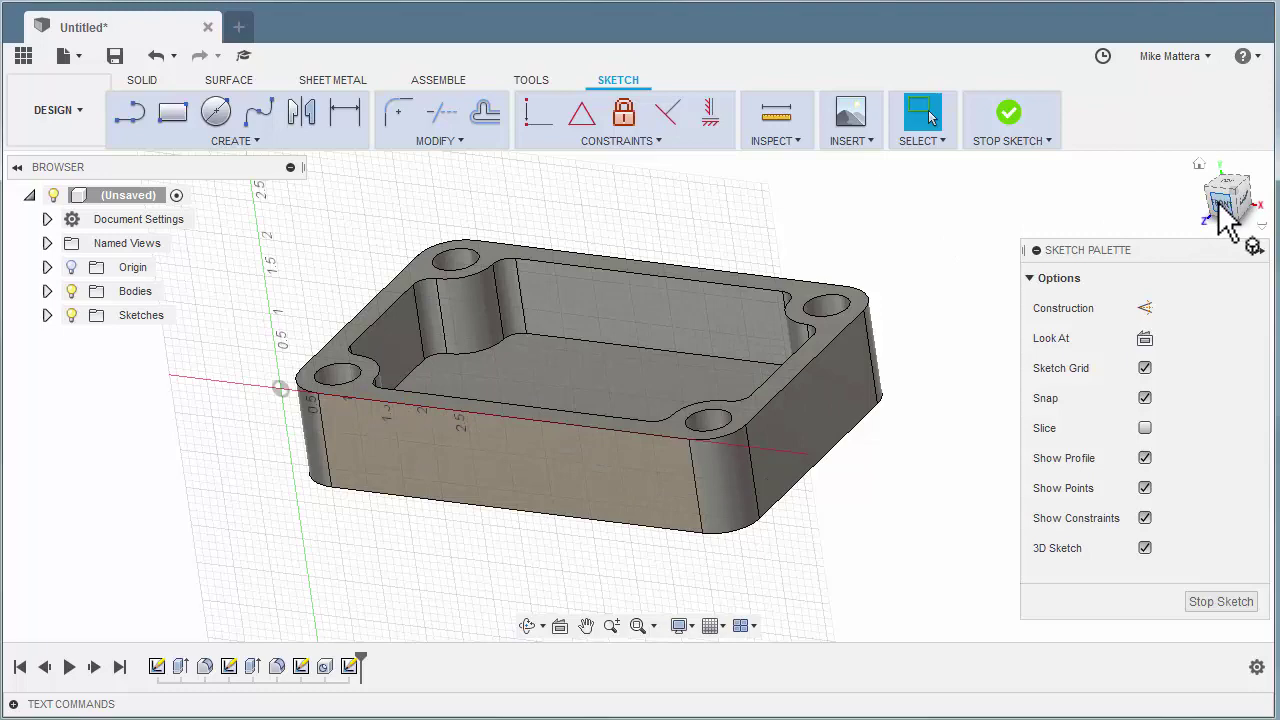
{"action": "left_click", "coordinate": [1217, 206]}
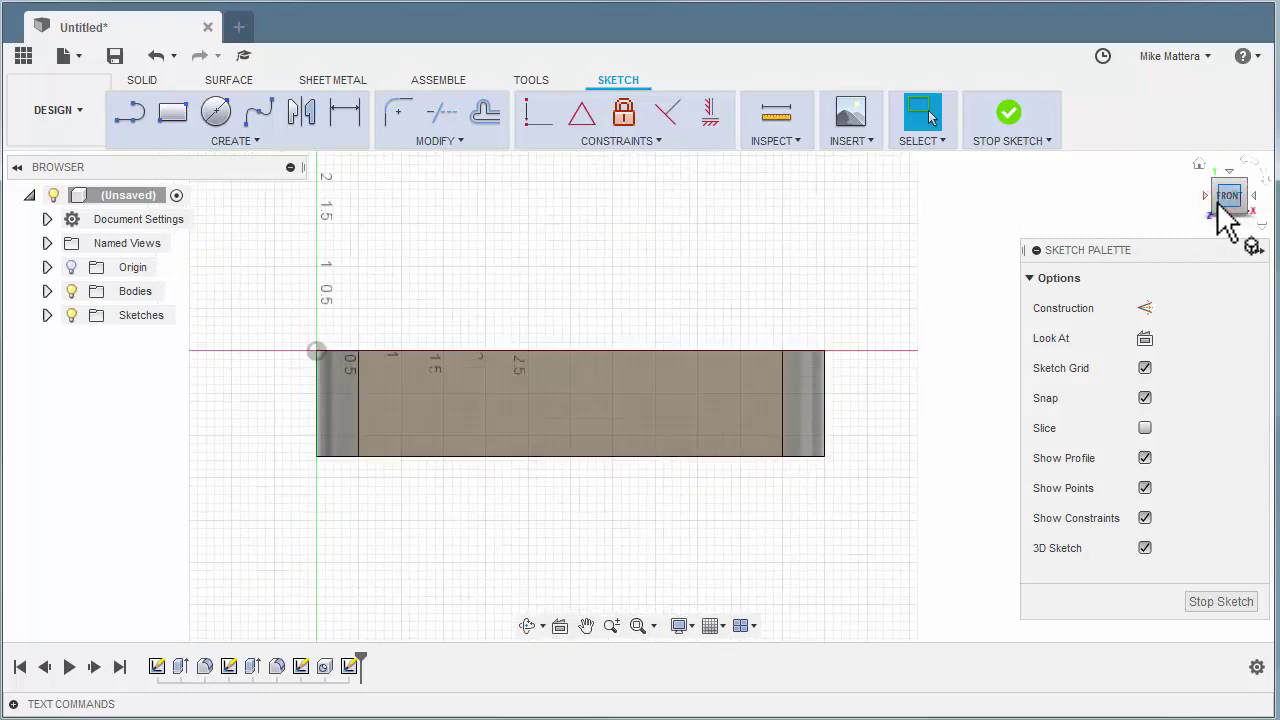
{"action": "scroll", "coordinate": [541, 415], "scroll_direction": "up", "scroll_amount": 3}
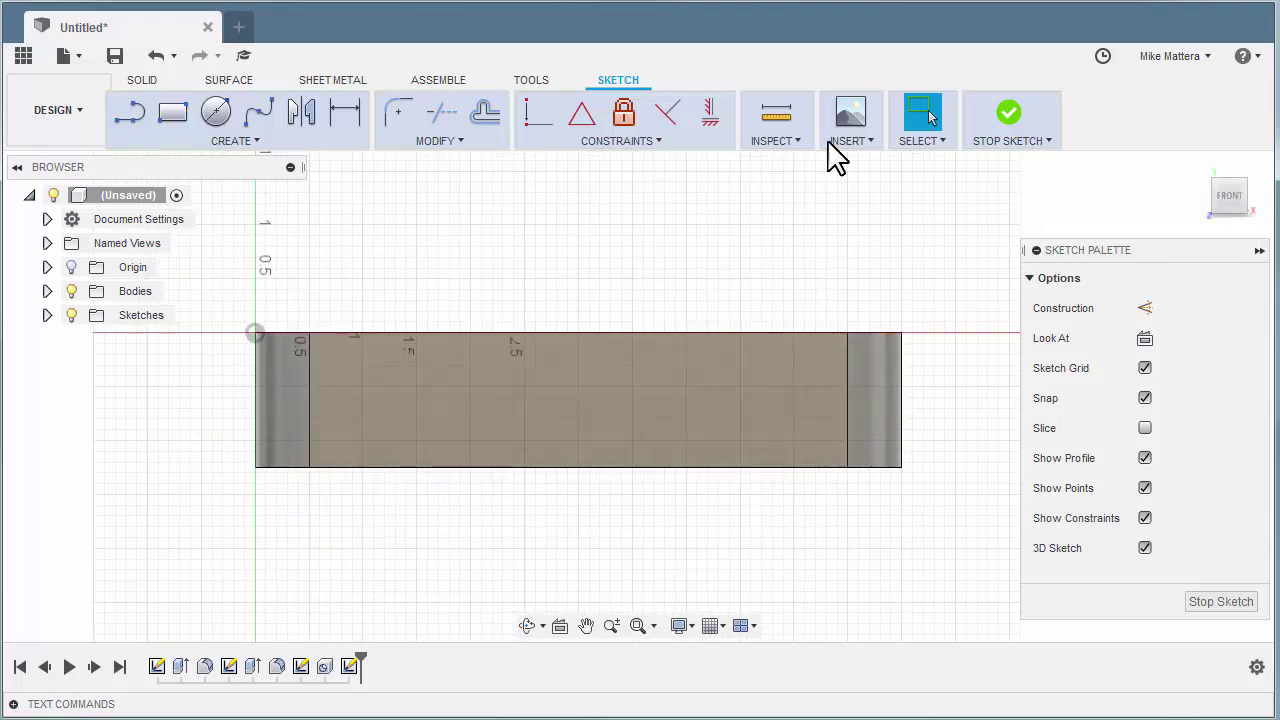
Sketch a horizontal overall slot about 2 in long and 0.5 in wide on the front face, left of its middle.
{"action": "left_click", "coordinate": [246, 142]}
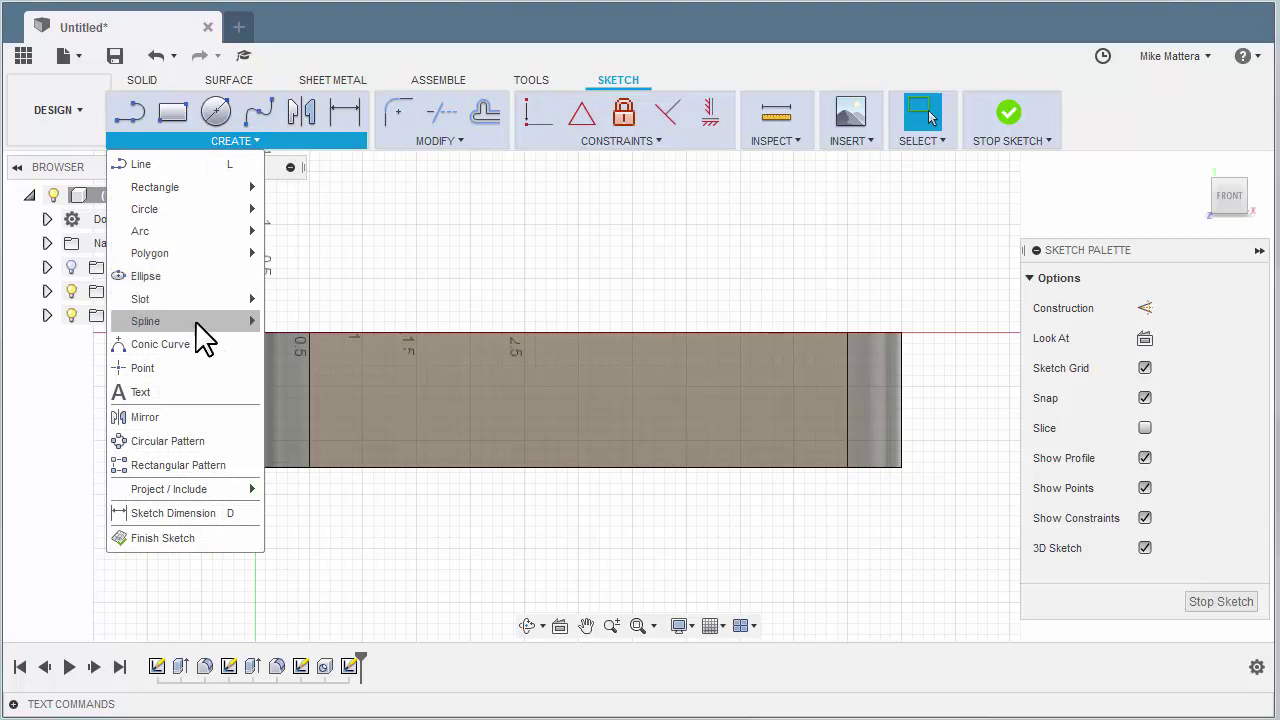
{"action": "mouse_move", "coordinate": [198, 326]}
{"action": "mouse_move", "coordinate": [197, 302]}
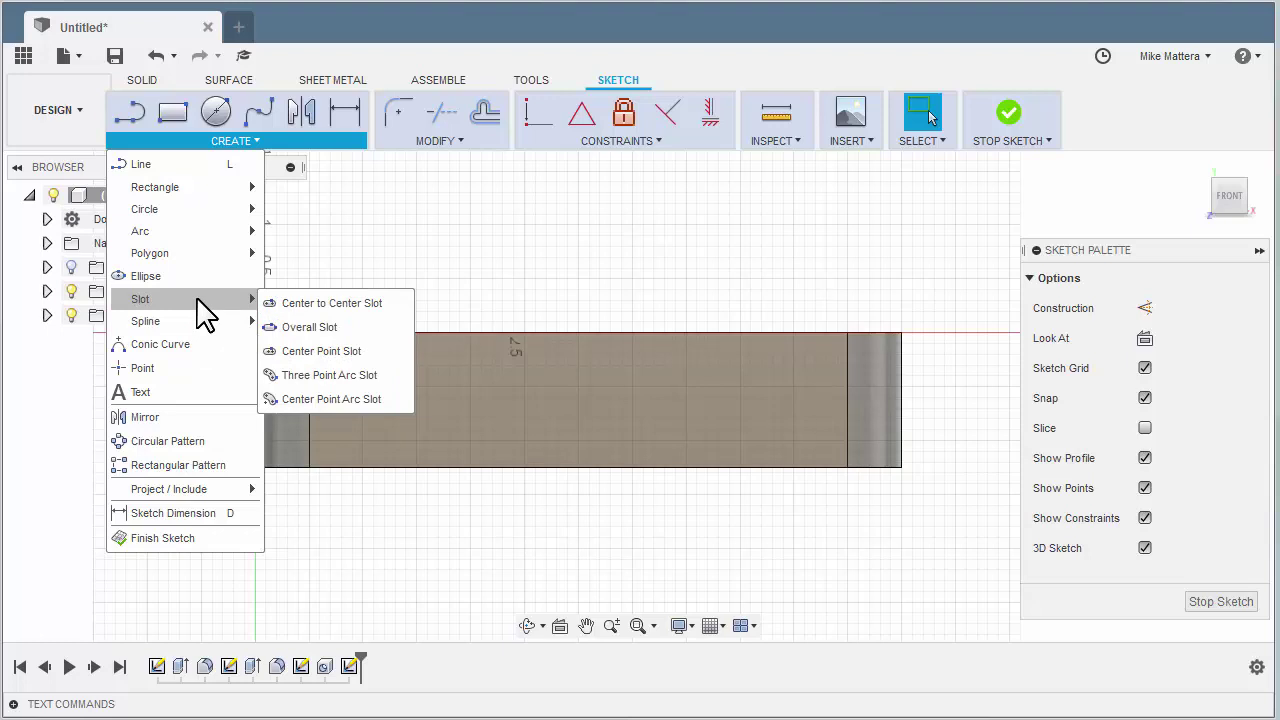
{"action": "left_click", "coordinate": [339, 326]}
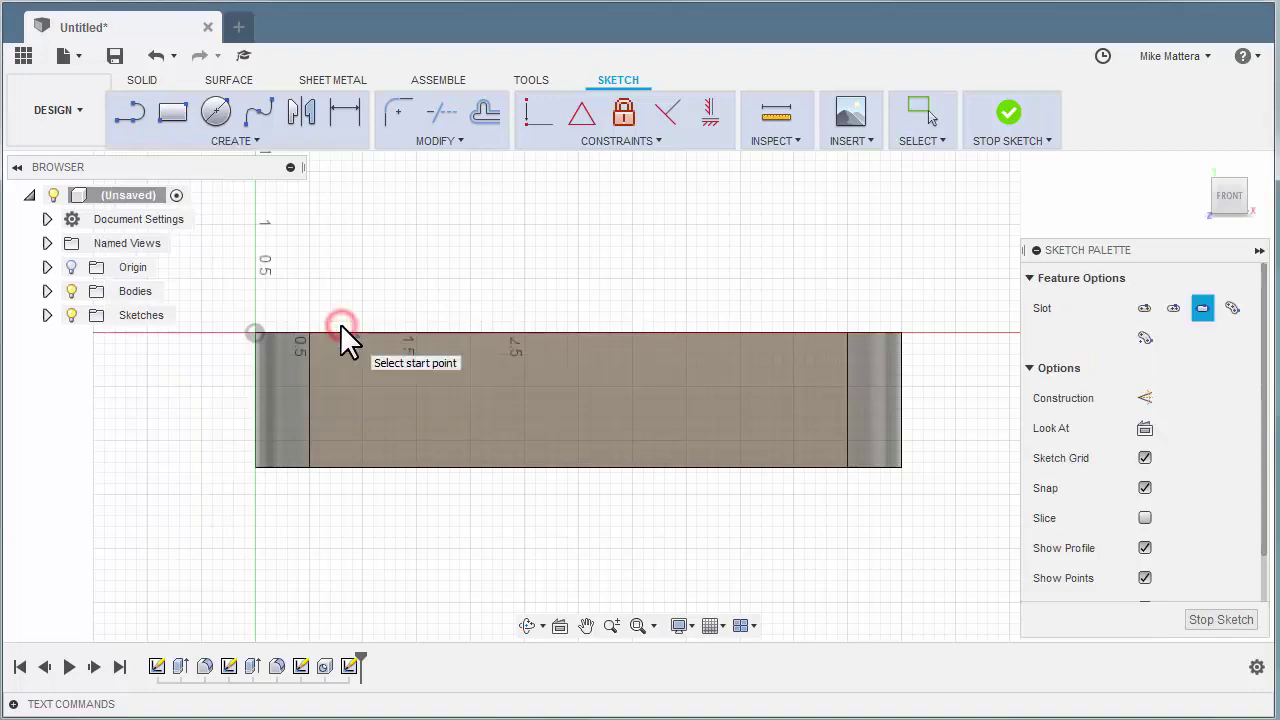
{"action": "left_click", "coordinate": [438, 397]}
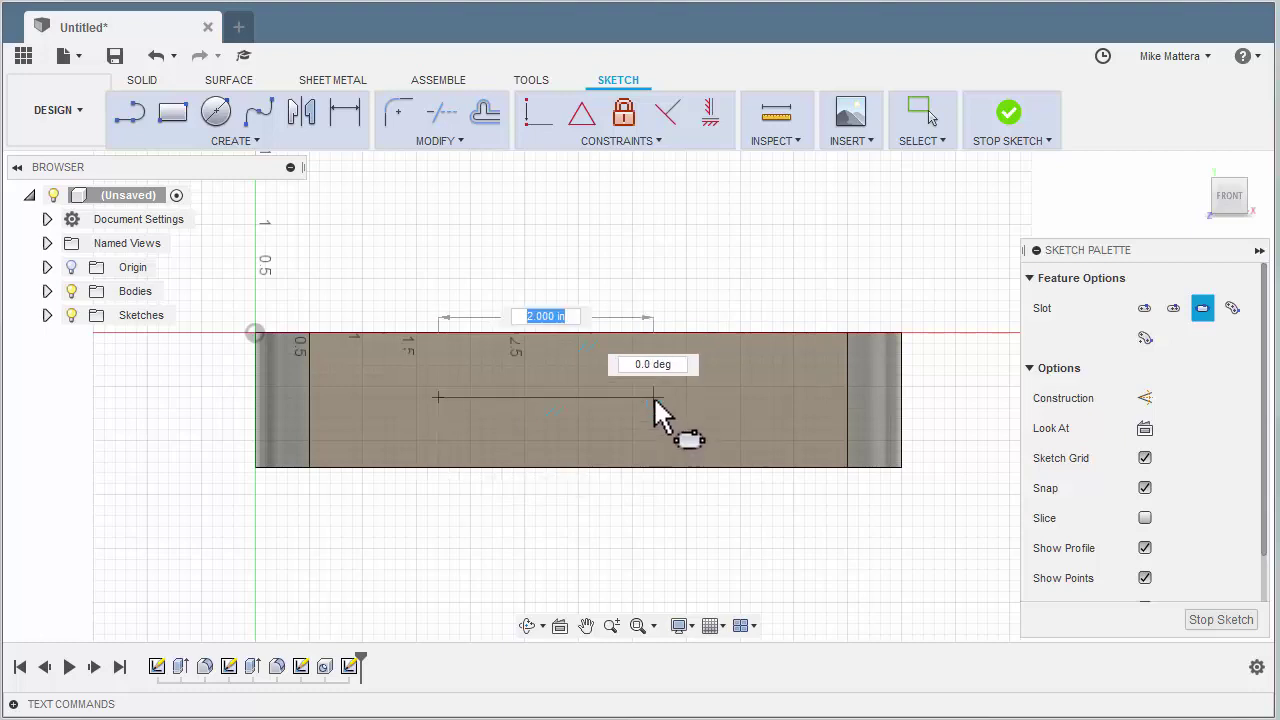
{"action": "left_click", "coordinate": [654, 402]}
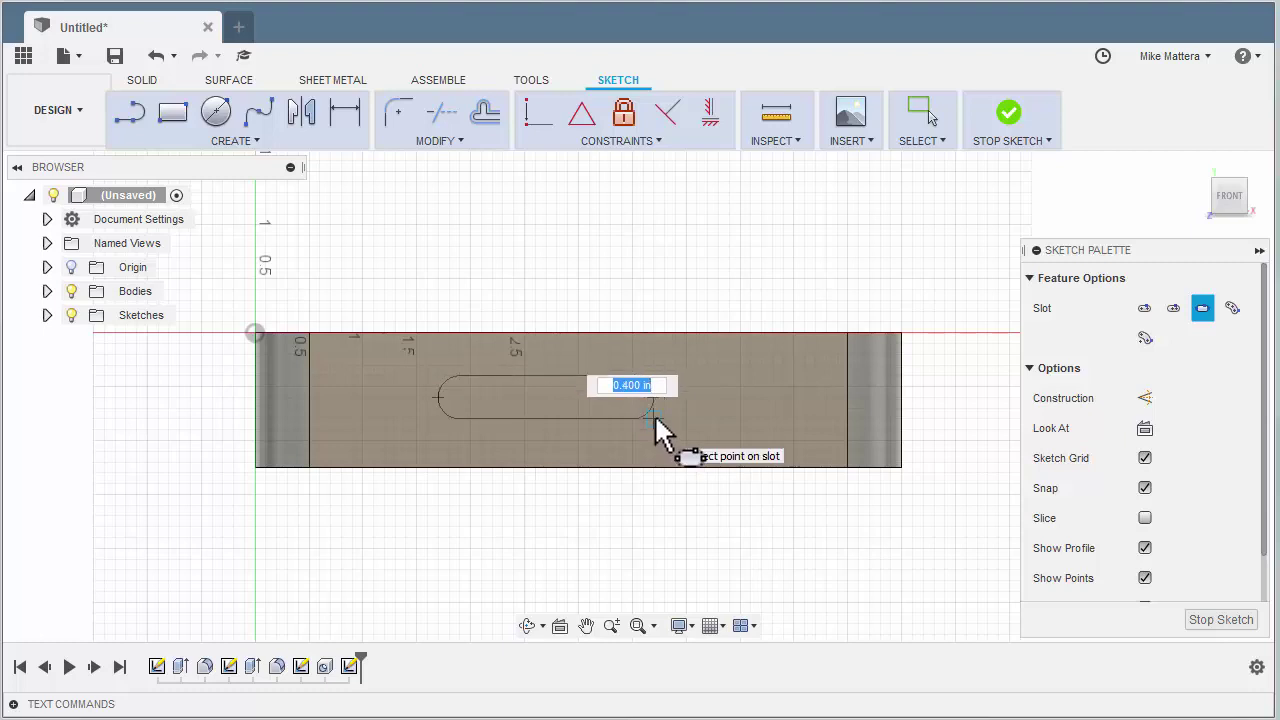
{"action": "type", "text": ".5"}
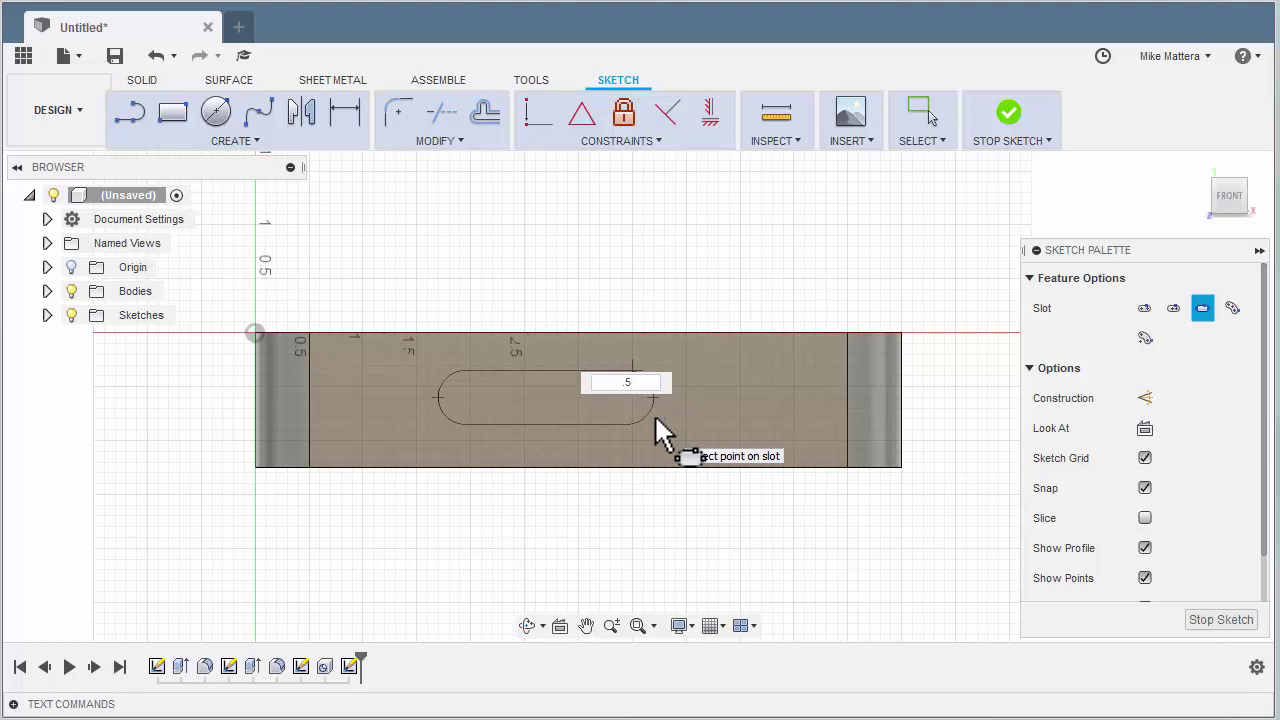
{"action": "key", "text": "Tab"}
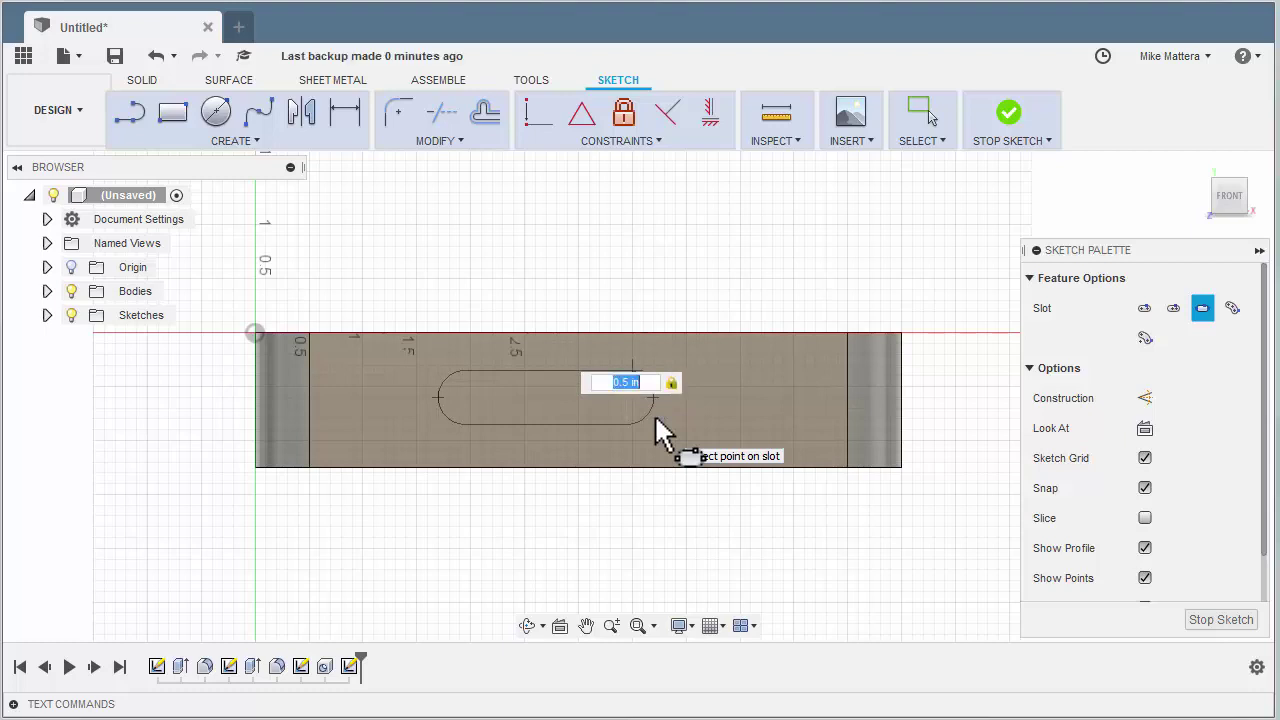
{"action": "key", "text": "Return"}
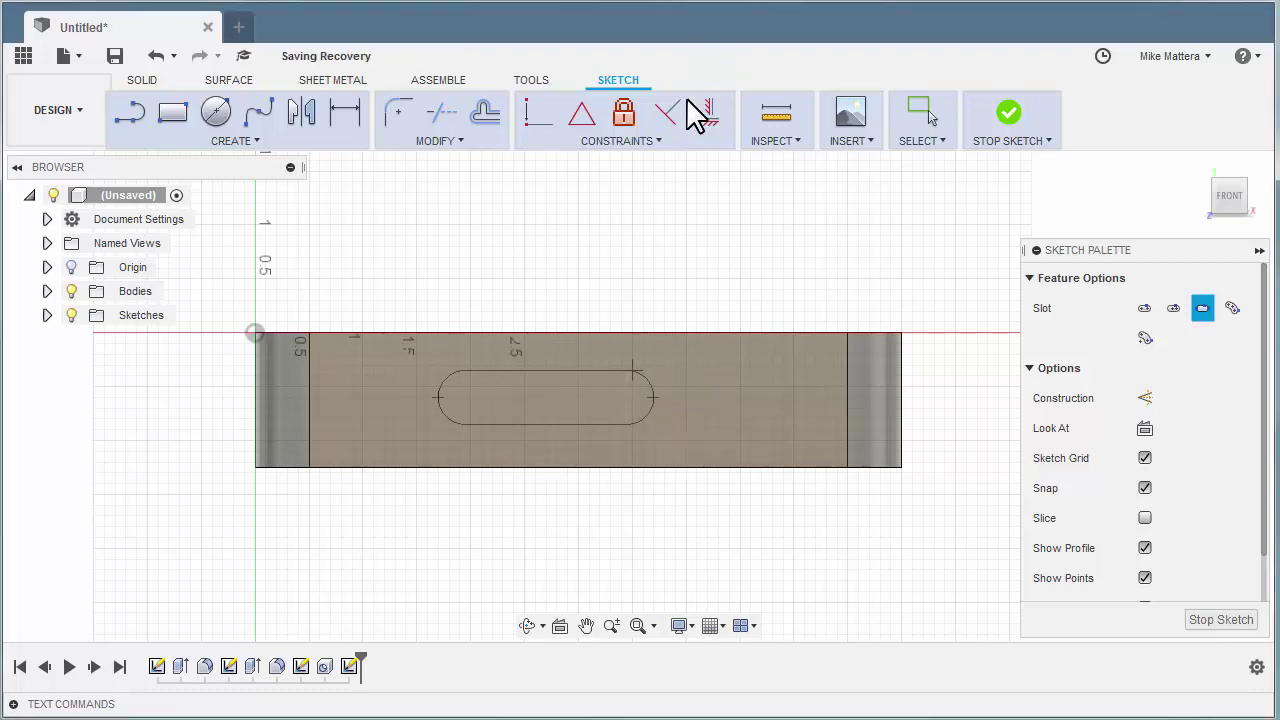
{"action": "key", "text": "Escape"}
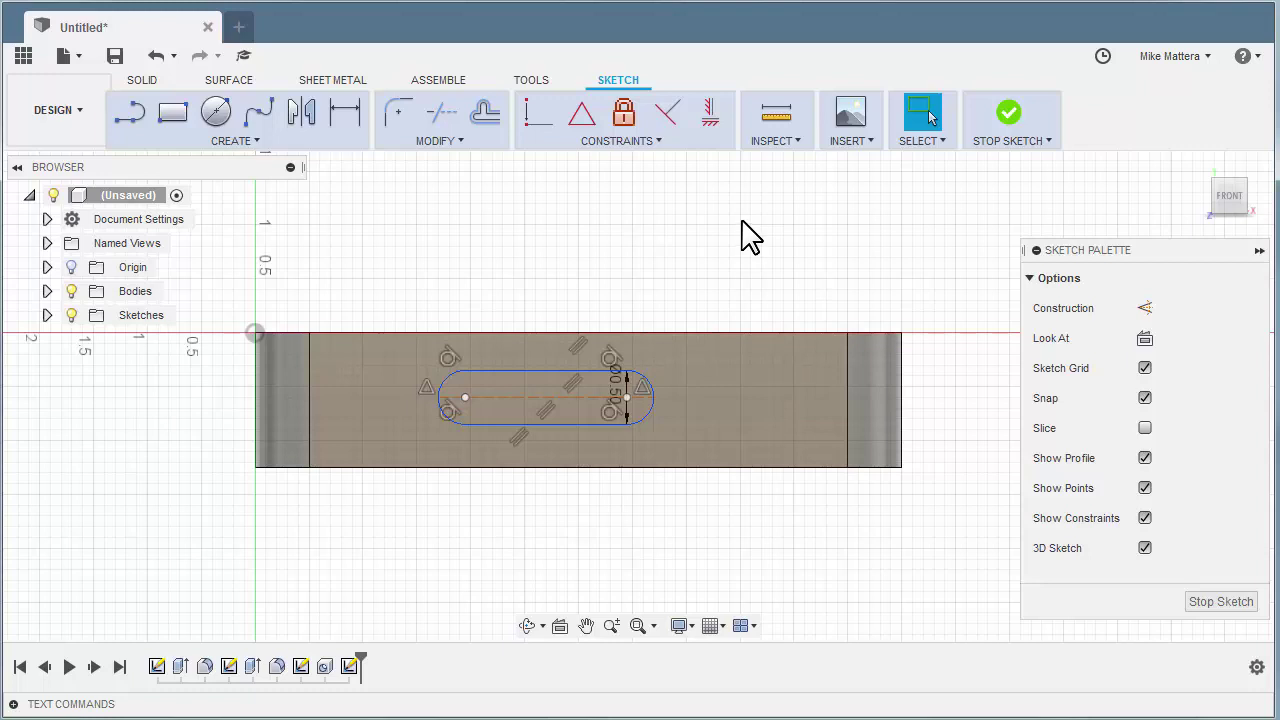
Dimension the slot's centerline 0.5 in below the top edge of the block's front face.
{"action": "key", "text": "d"}
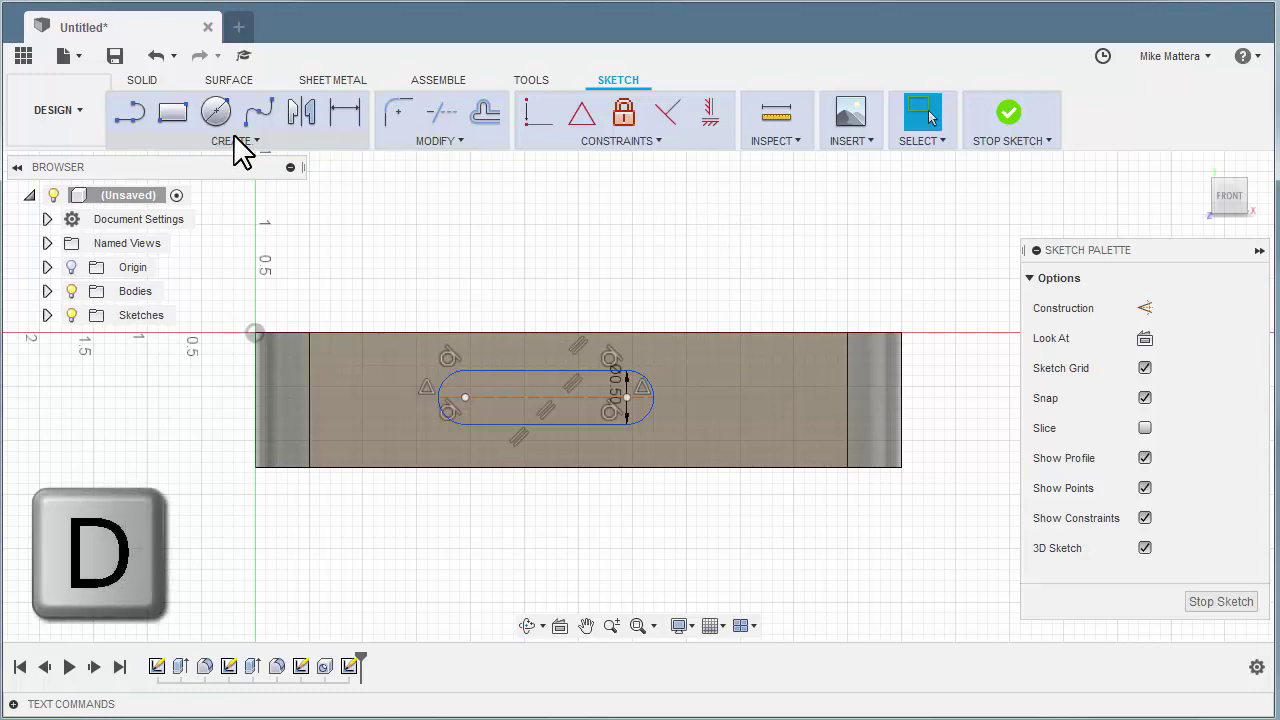
{"action": "left_click", "coordinate": [348, 116]}
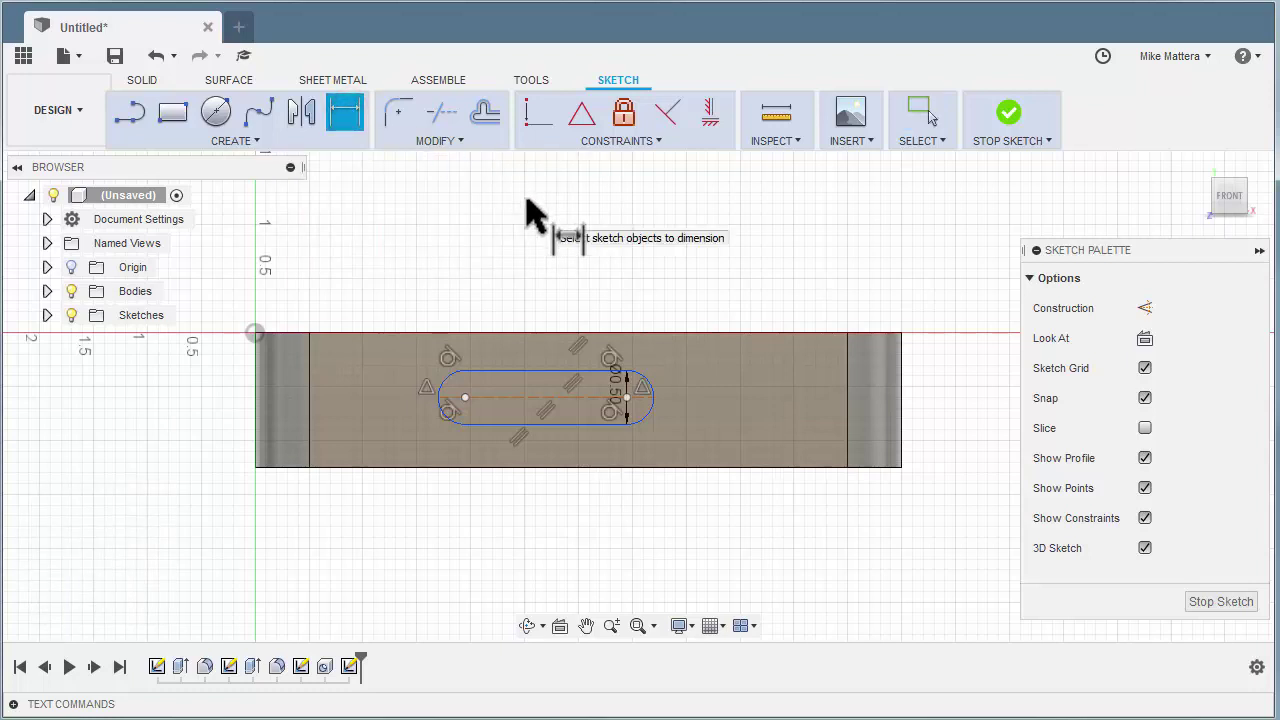
{"action": "left_click", "coordinate": [512, 397]}
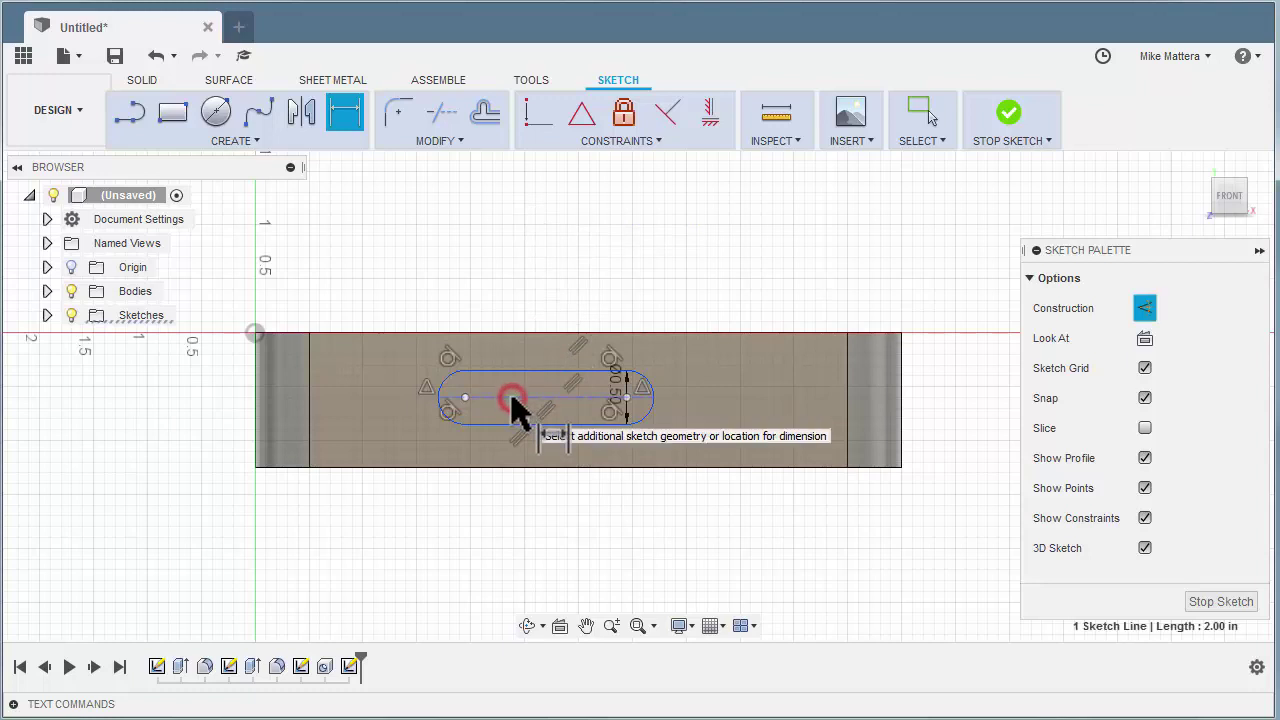
{"action": "left_click", "coordinate": [516, 333]}
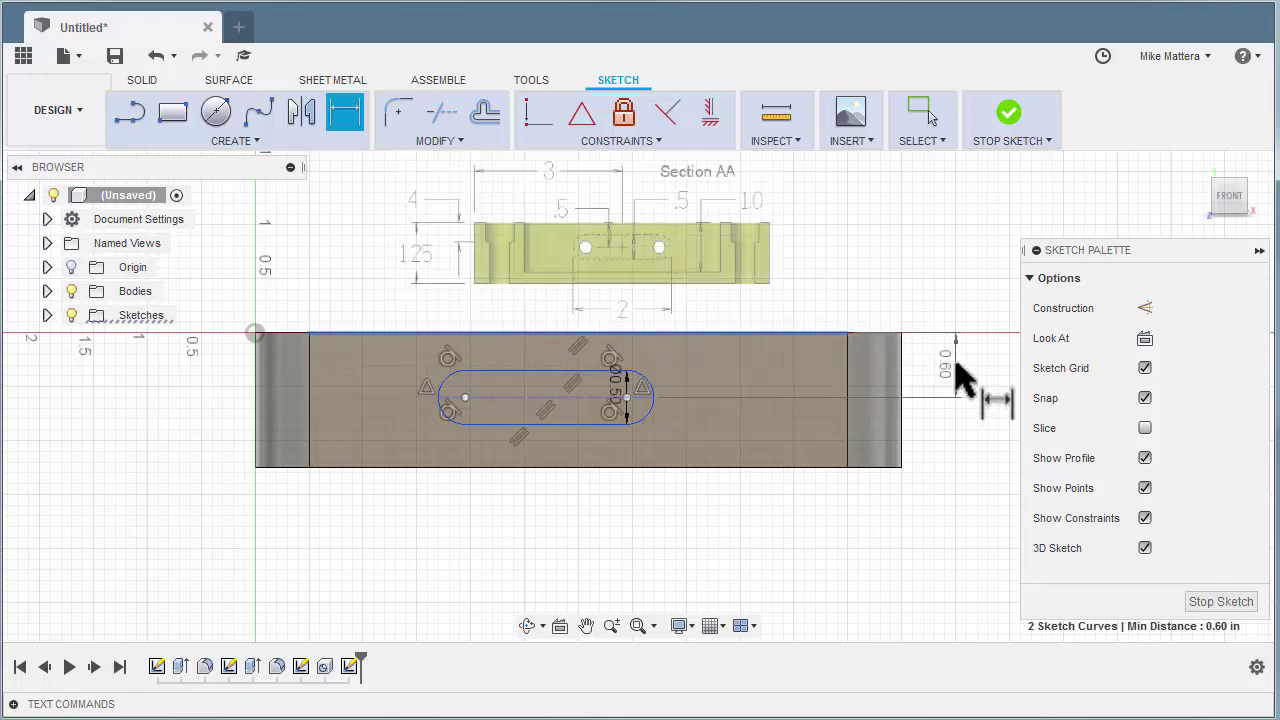
{"action": "left_click", "coordinate": [955, 366]}
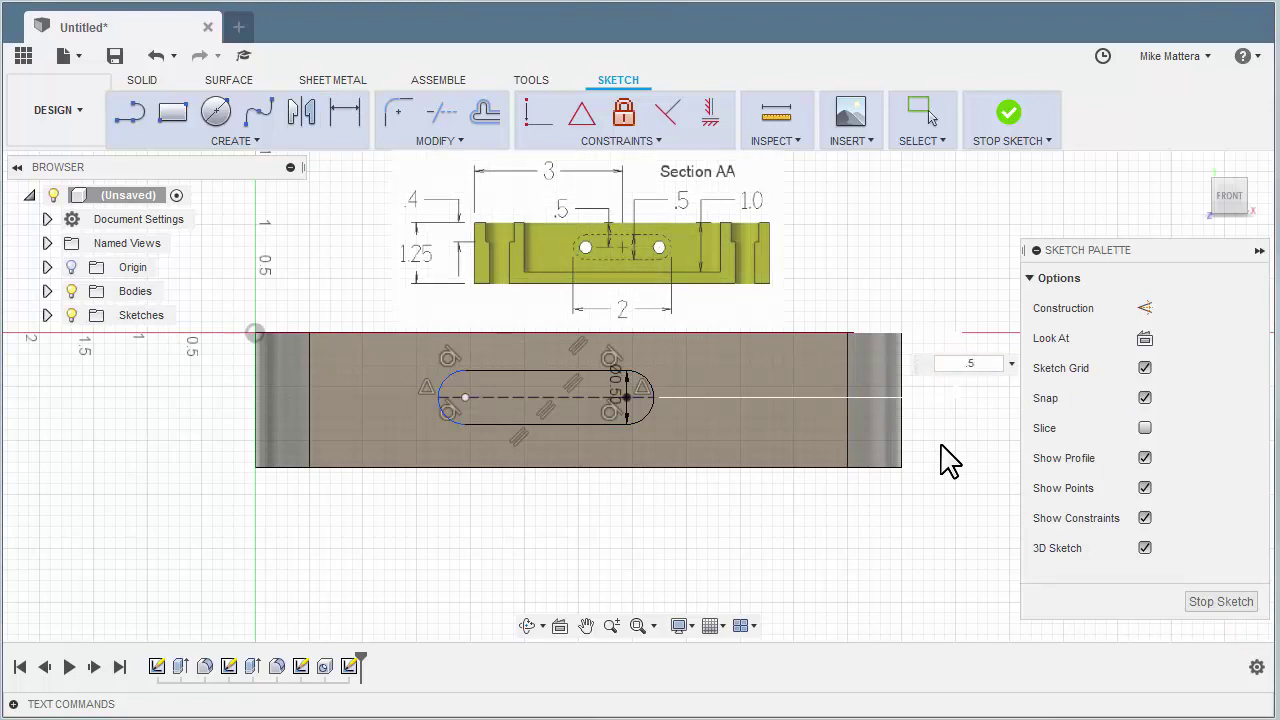
{"action": "key", "text": "Return"}
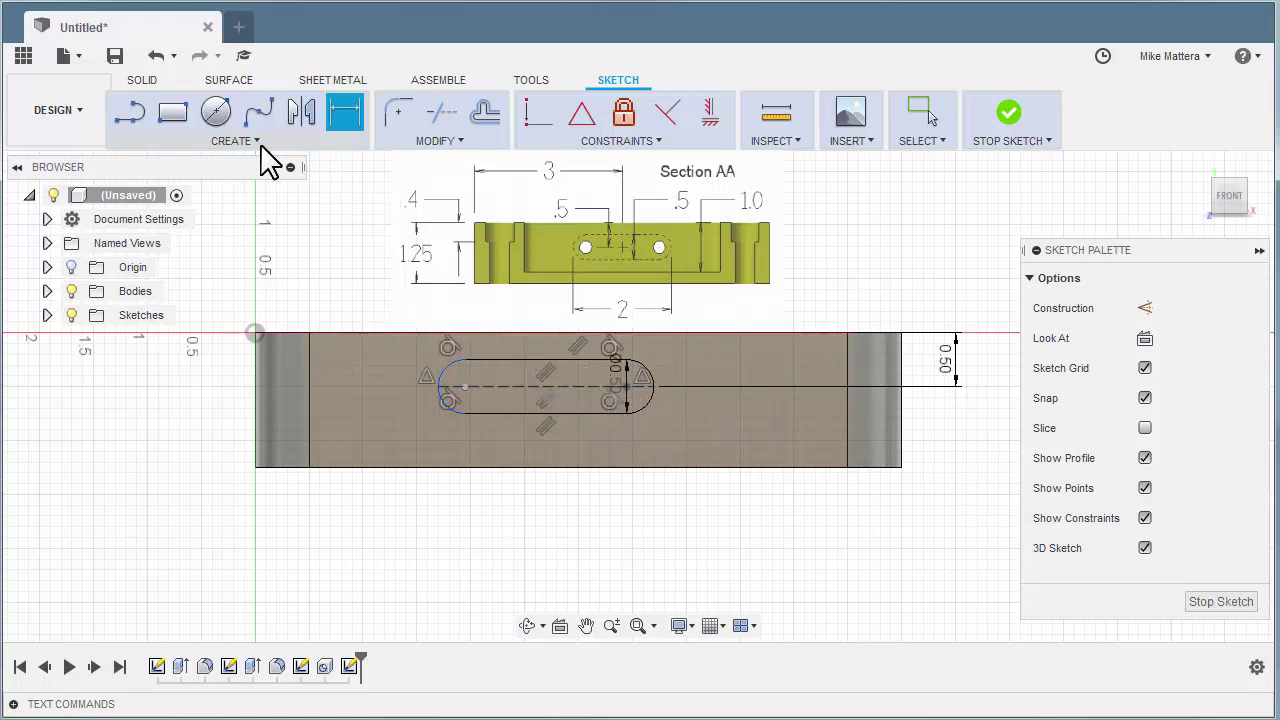
{"action": "key", "text": "Escape"}
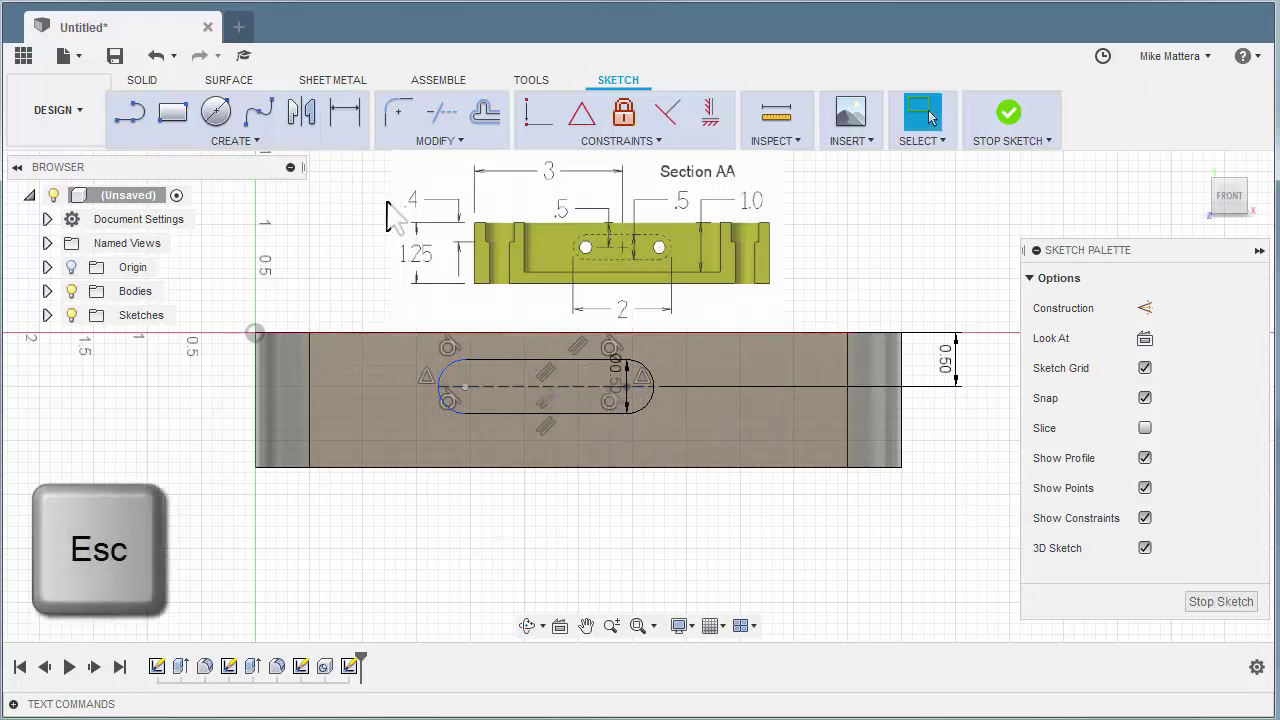
Place a sketch point at the midpoint of the slot's construction centerline.
{"action": "left_click", "coordinate": [231, 142]}
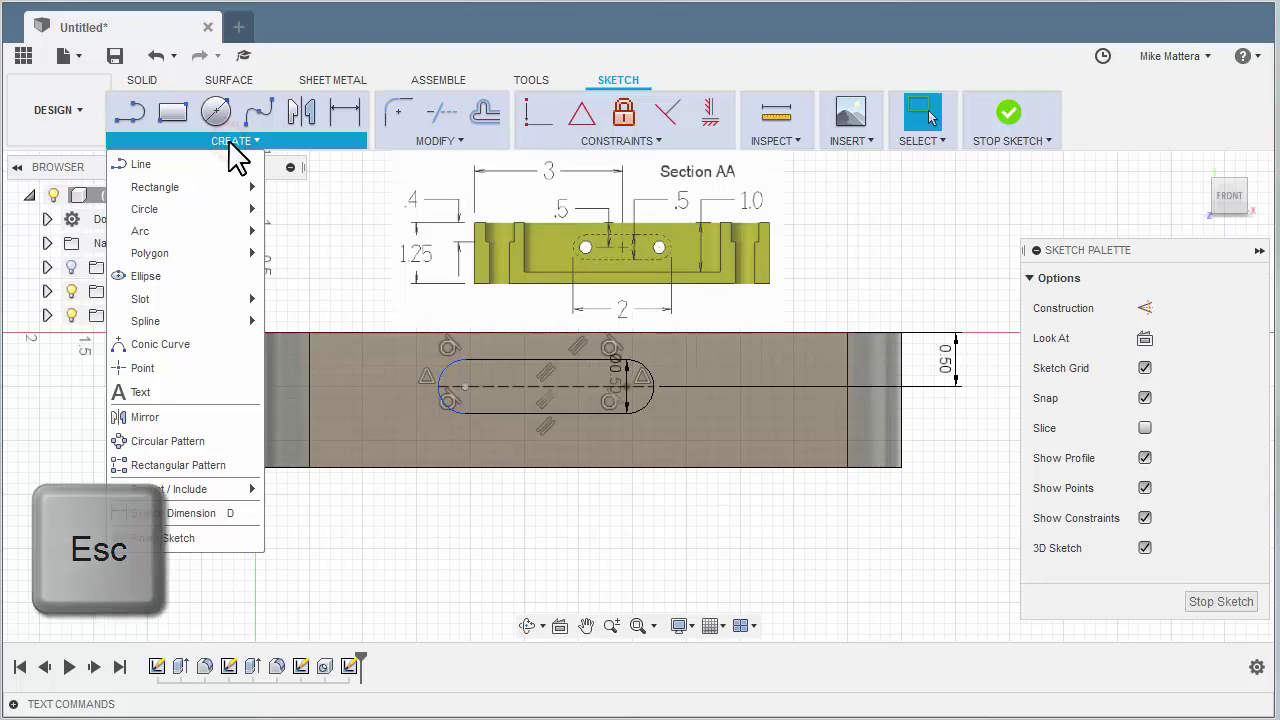
{"action": "left_click", "coordinate": [150, 370]}
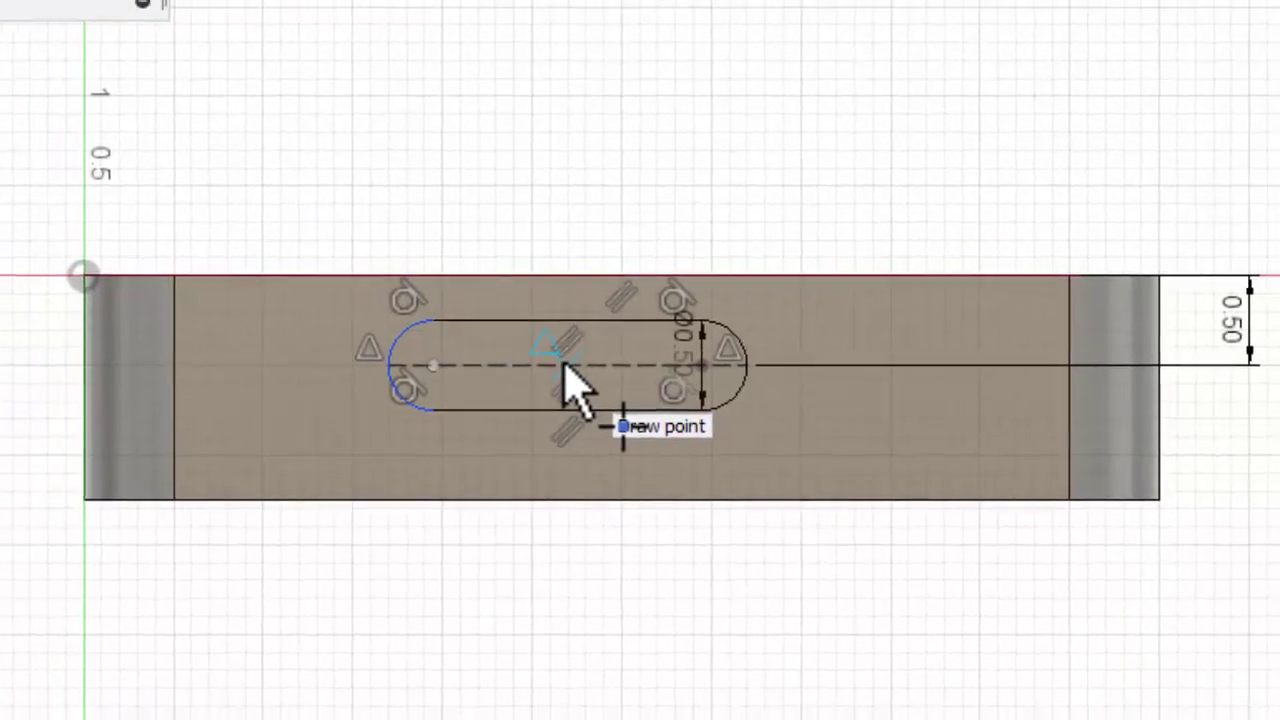
{"action": "left_click", "coordinate": [564, 366]}
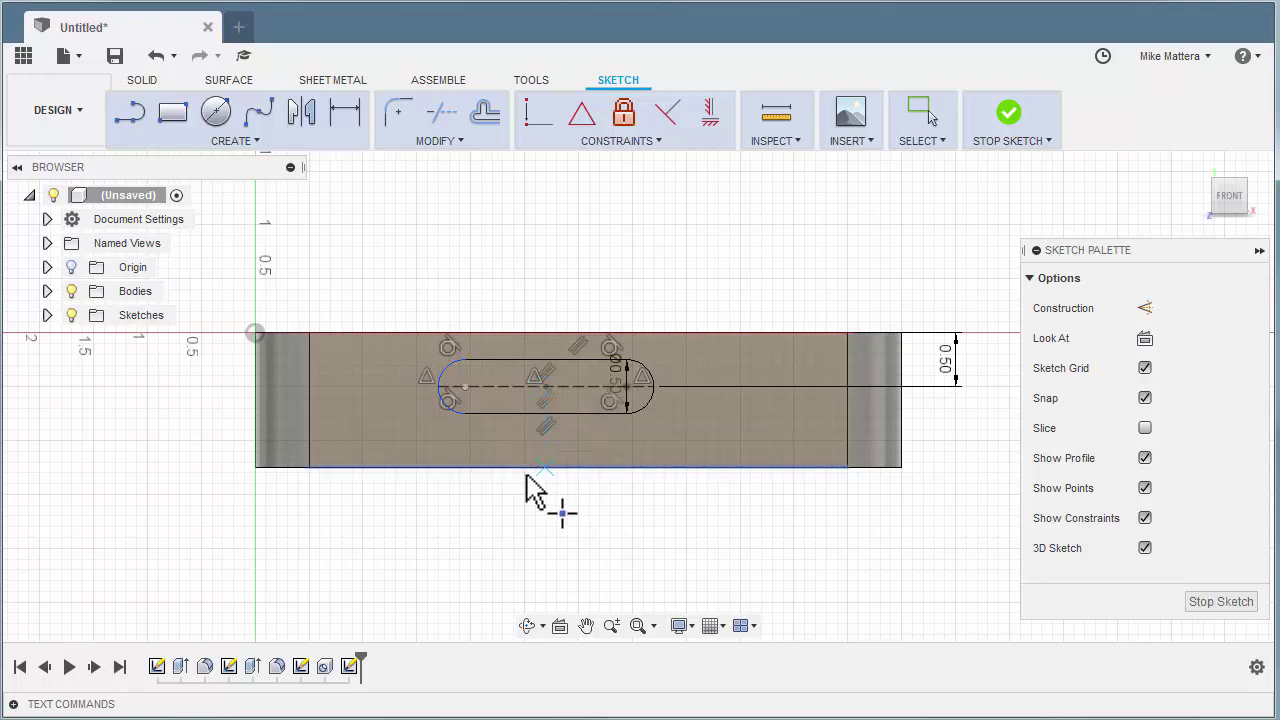
{"action": "key", "text": "Escape"}
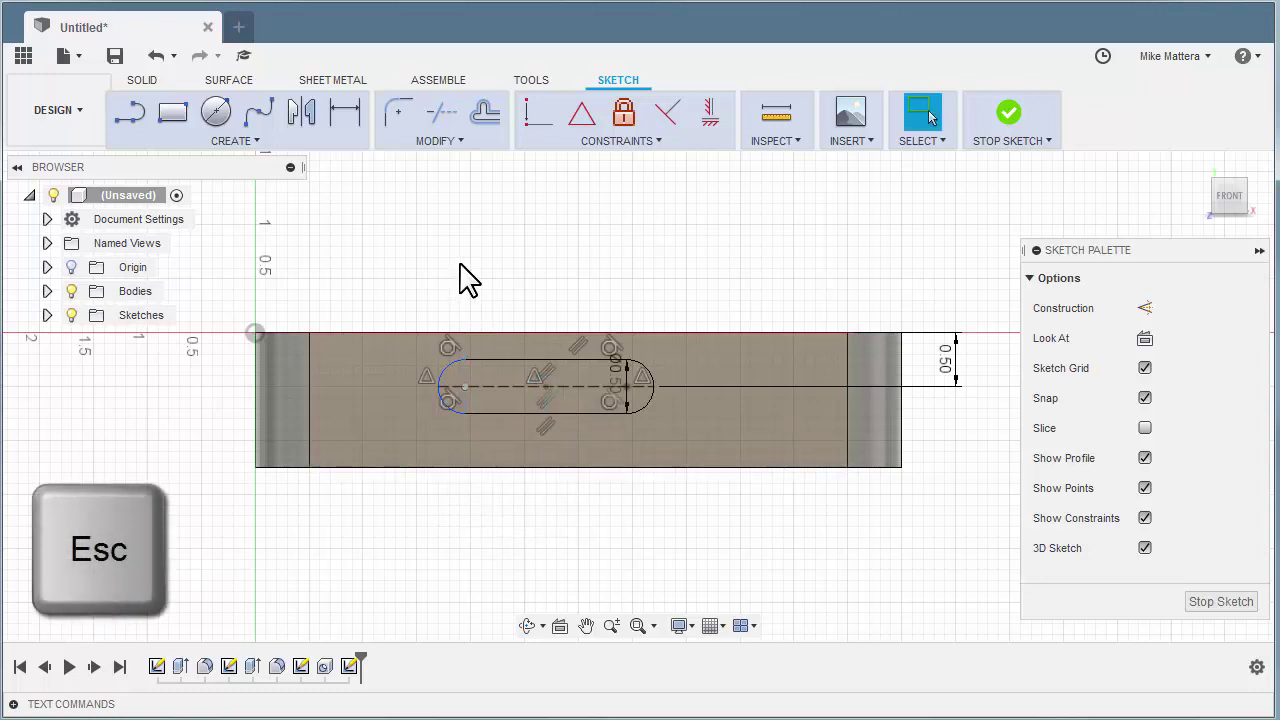
Dimension the slot's midpoint 3 in from the block's left side edge and finish the sketch.
{"action": "left_click", "coordinate": [343, 113]}
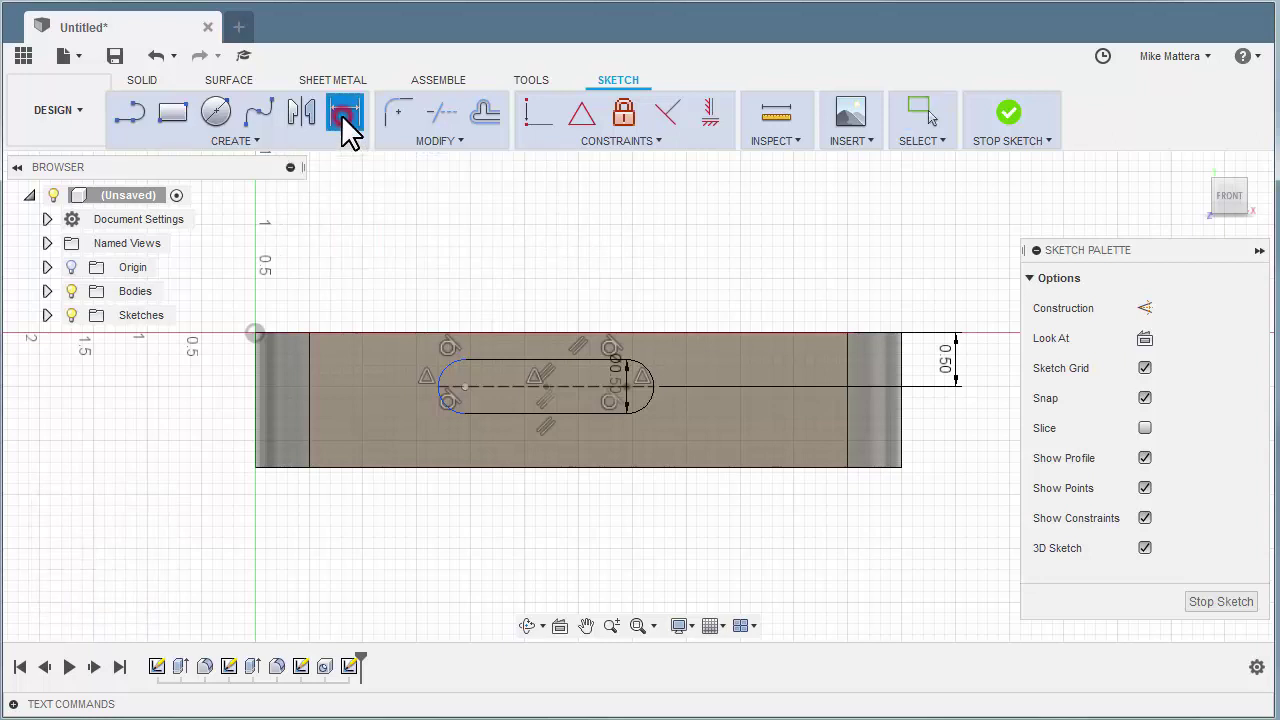
{"action": "left_click", "coordinate": [546, 387]}
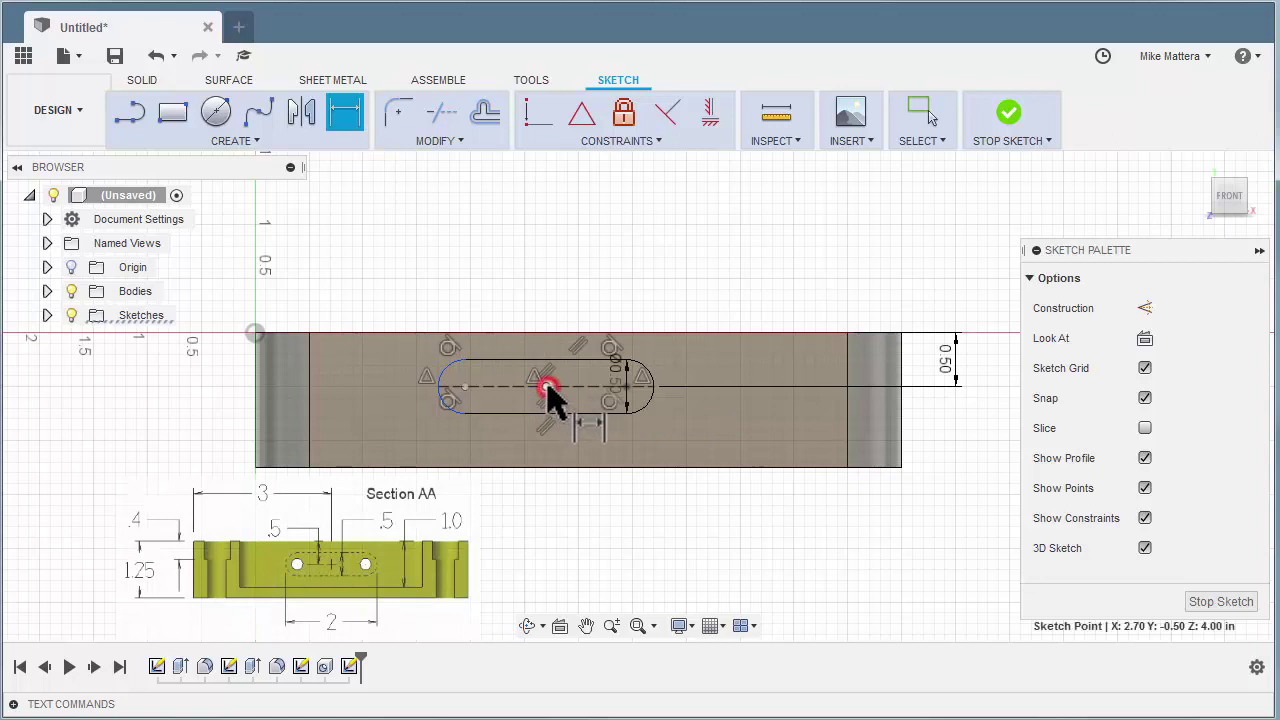
{"action": "left_click", "coordinate": [256, 392]}
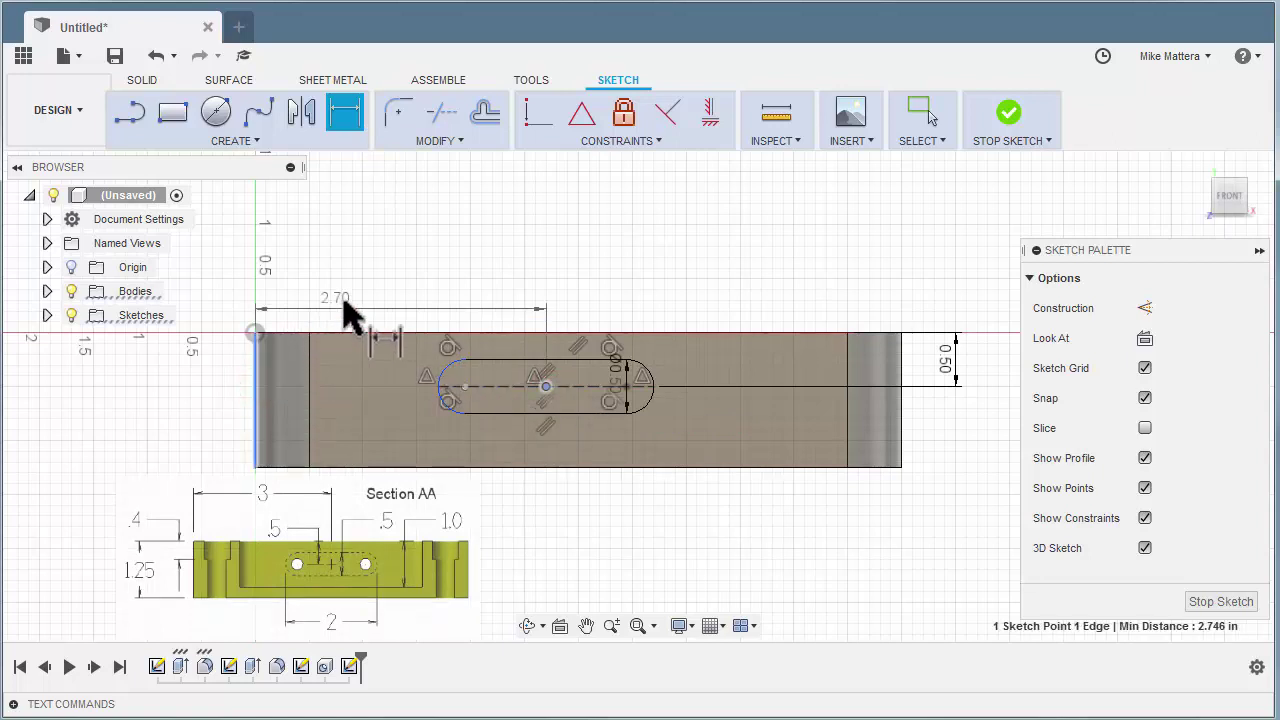
{"action": "left_click", "coordinate": [423, 277]}
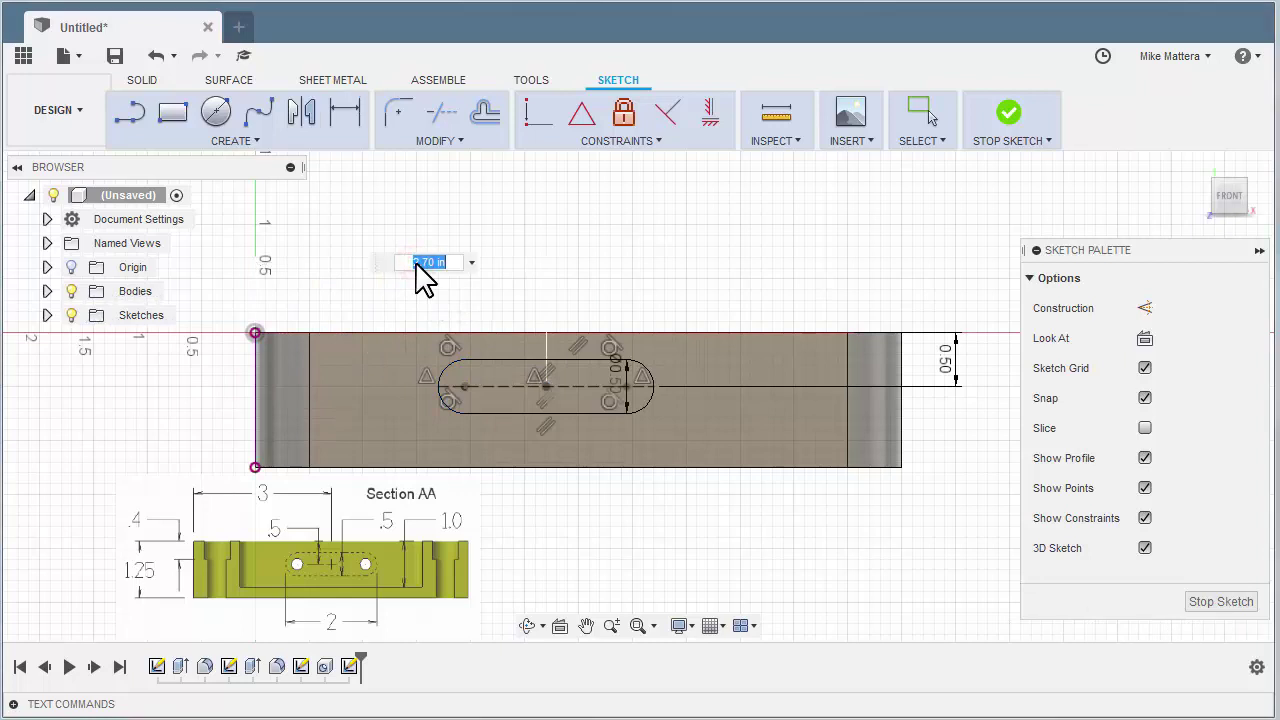
{"action": "type", "text": "3."}
{"action": "key", "text": "Return"}
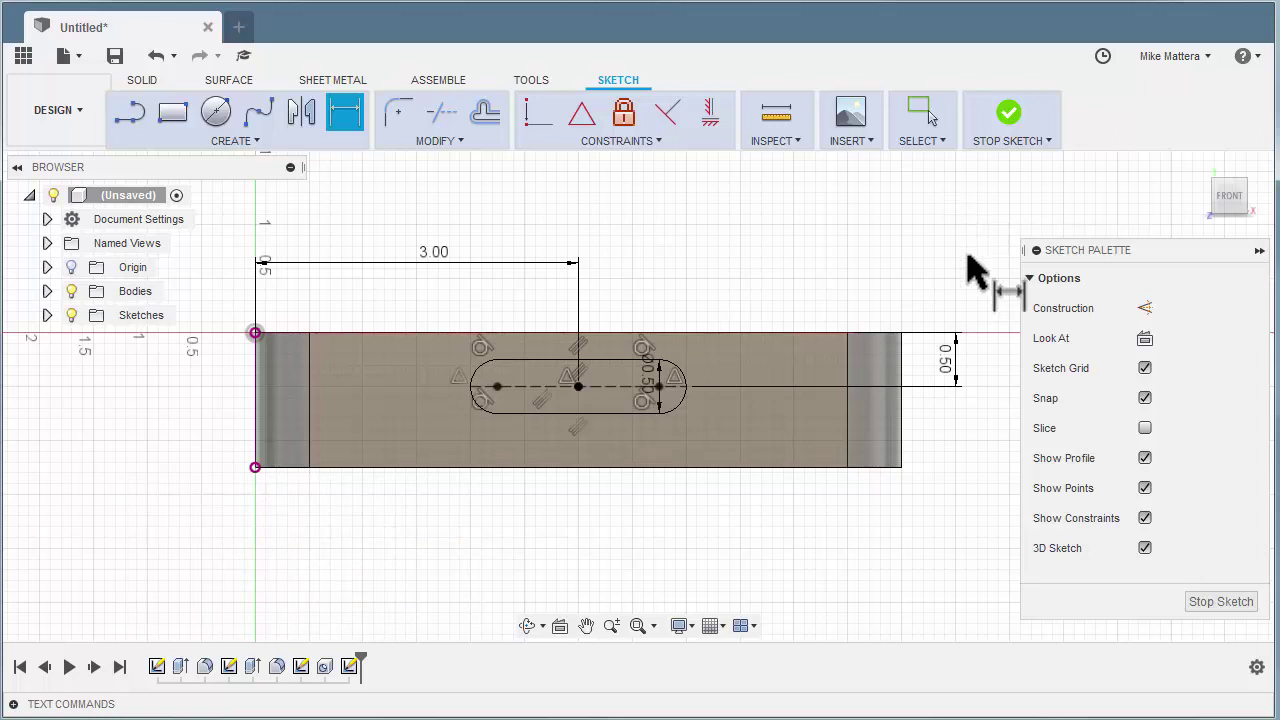
{"action": "left_click", "coordinate": [1222, 603]}
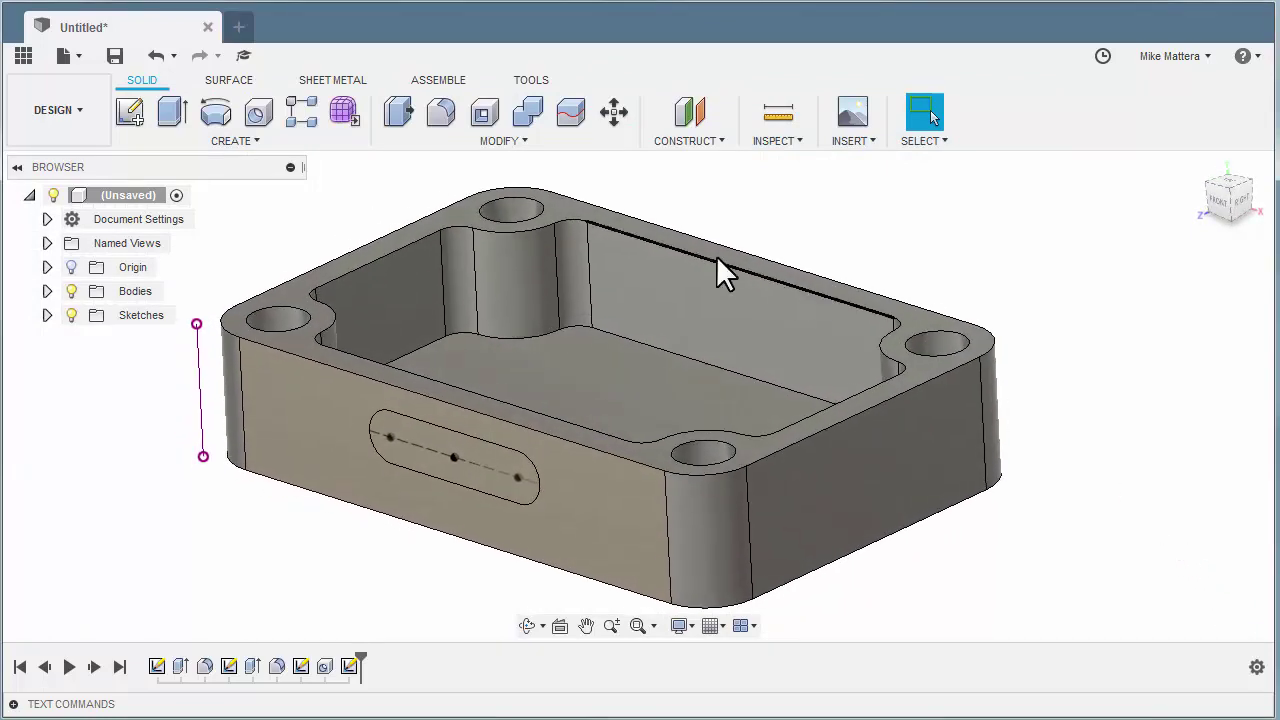
Extrude the slot profile as a cut into the front face with a distance of -0.2 in.
{"action": "left_click", "coordinate": [170, 110]}
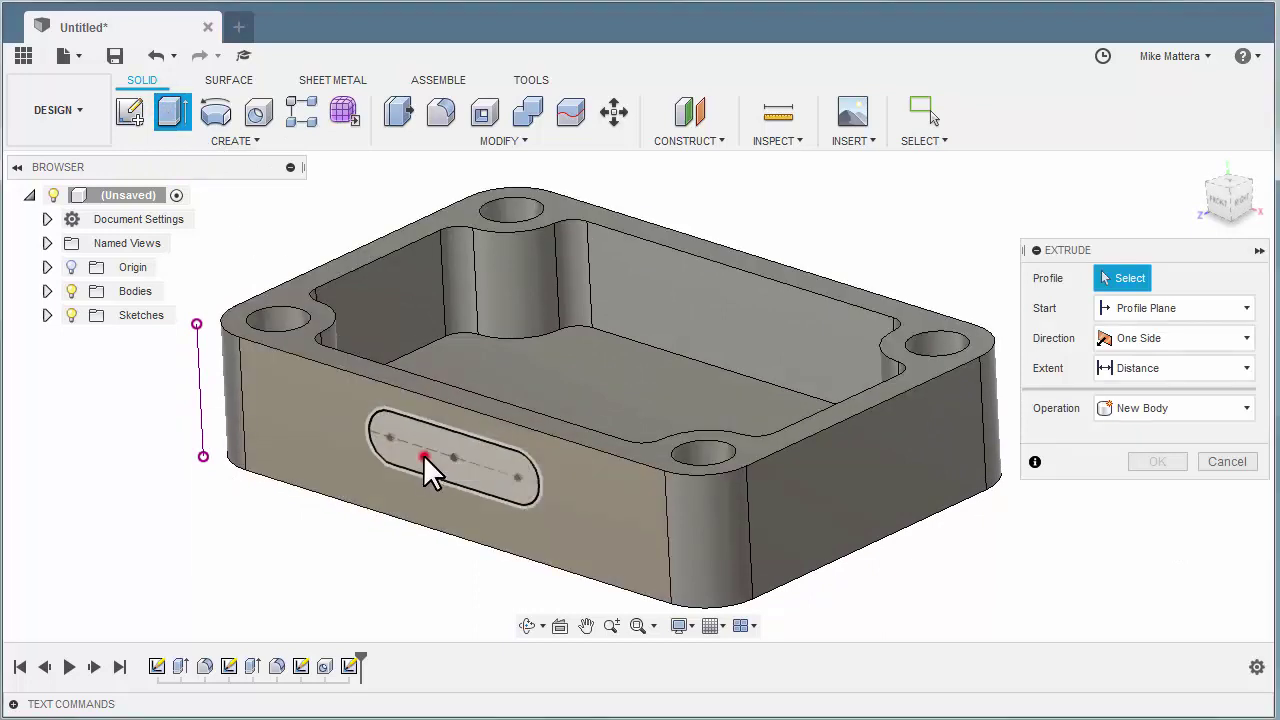
{"action": "left_click", "coordinate": [423, 458]}
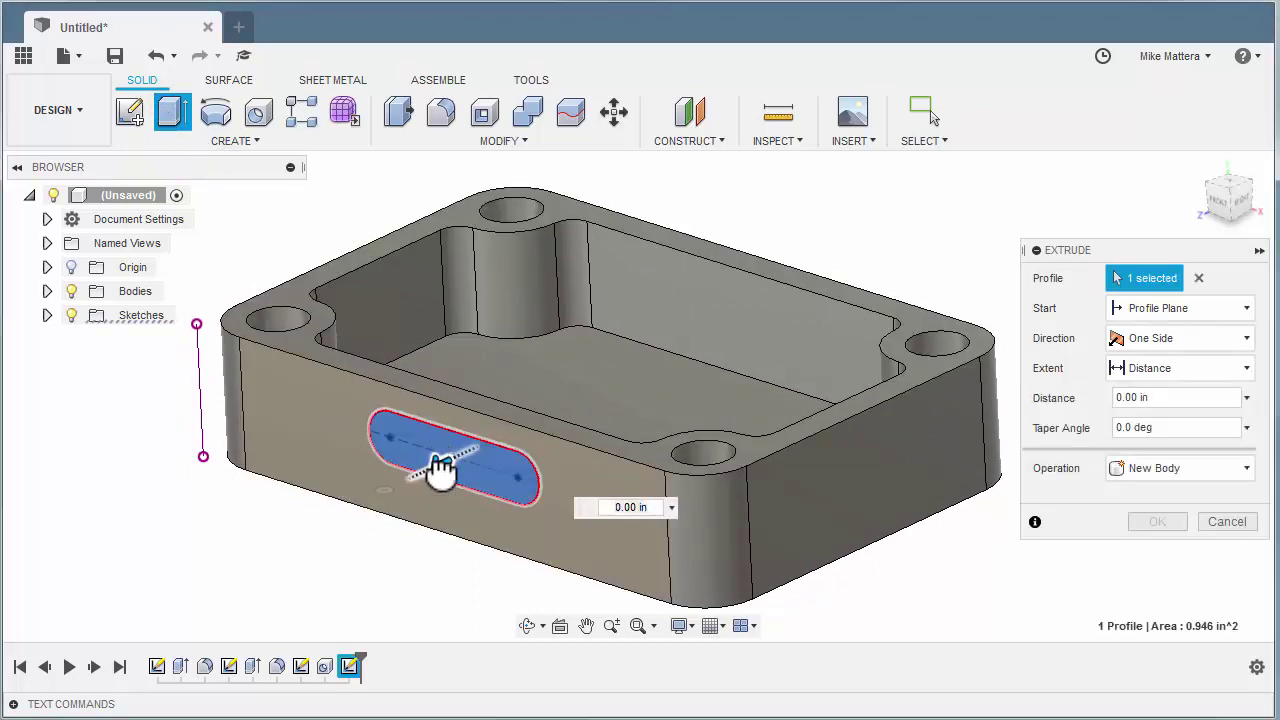
{"action": "left_click_drag", "start_coordinate": [440, 465], "coordinate": [462, 464]}
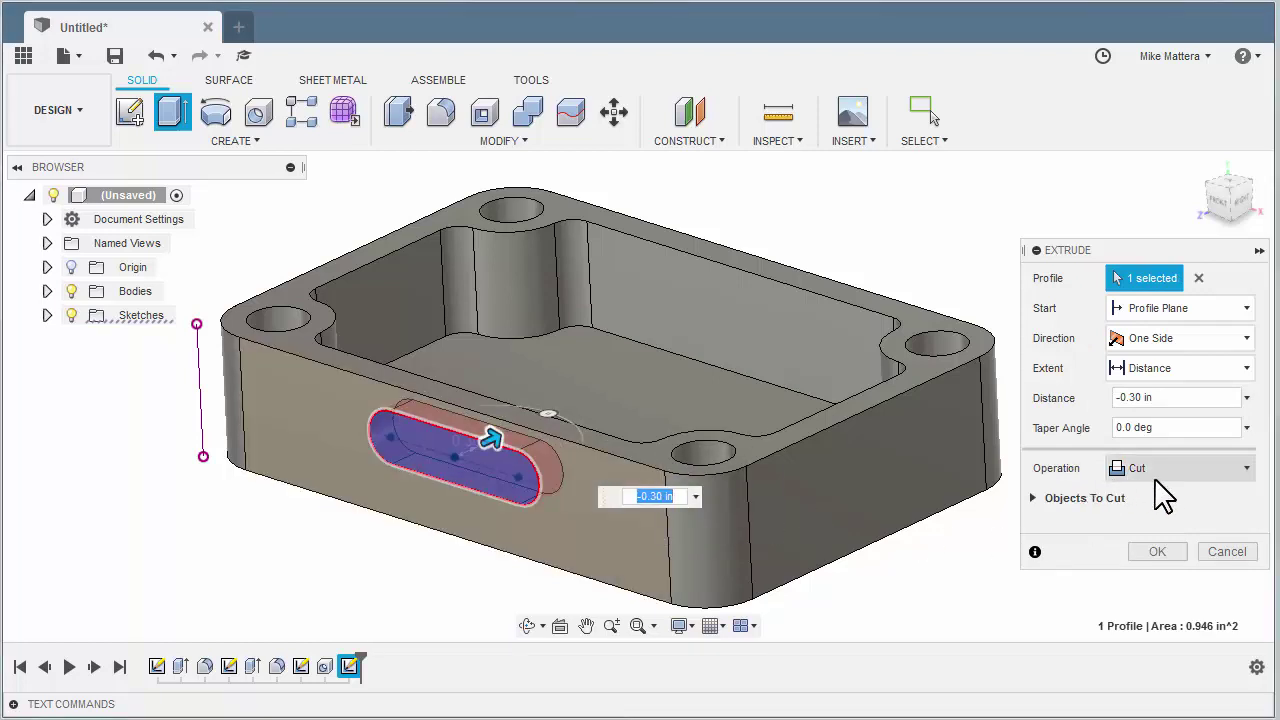
{"action": "left_click", "coordinate": [1164, 398]}
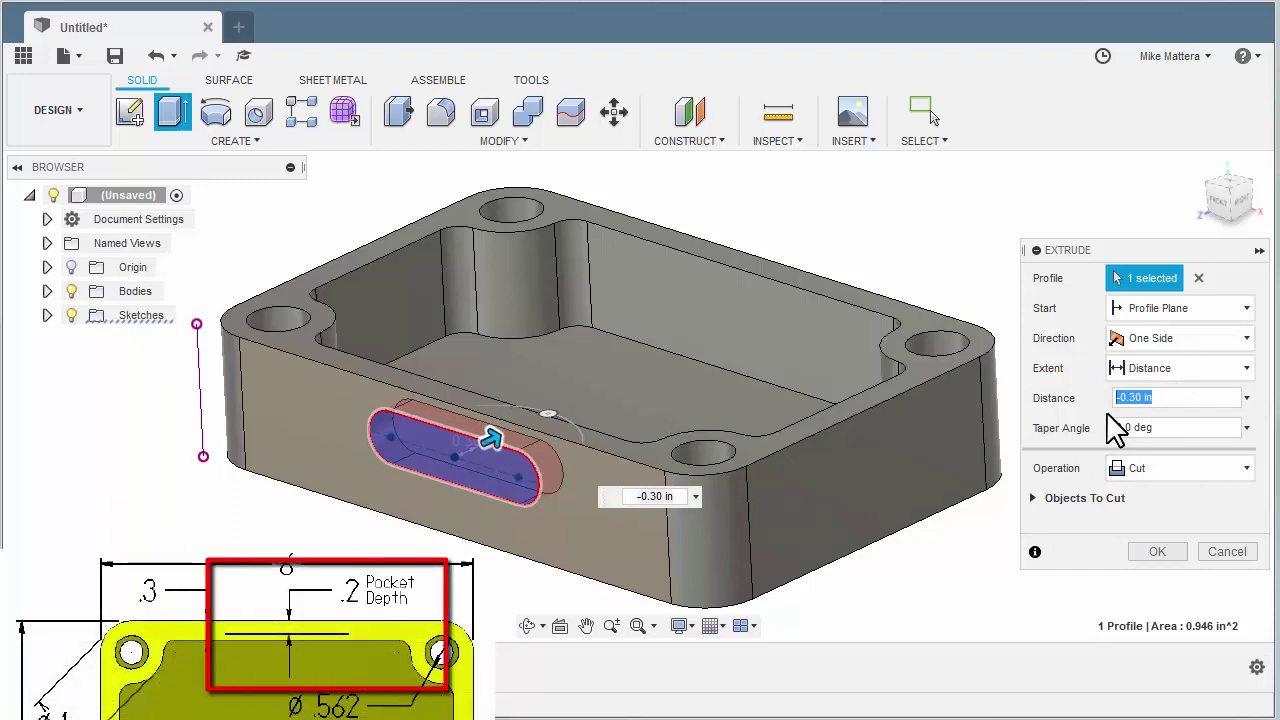
{"action": "type", "text": "-.2"}
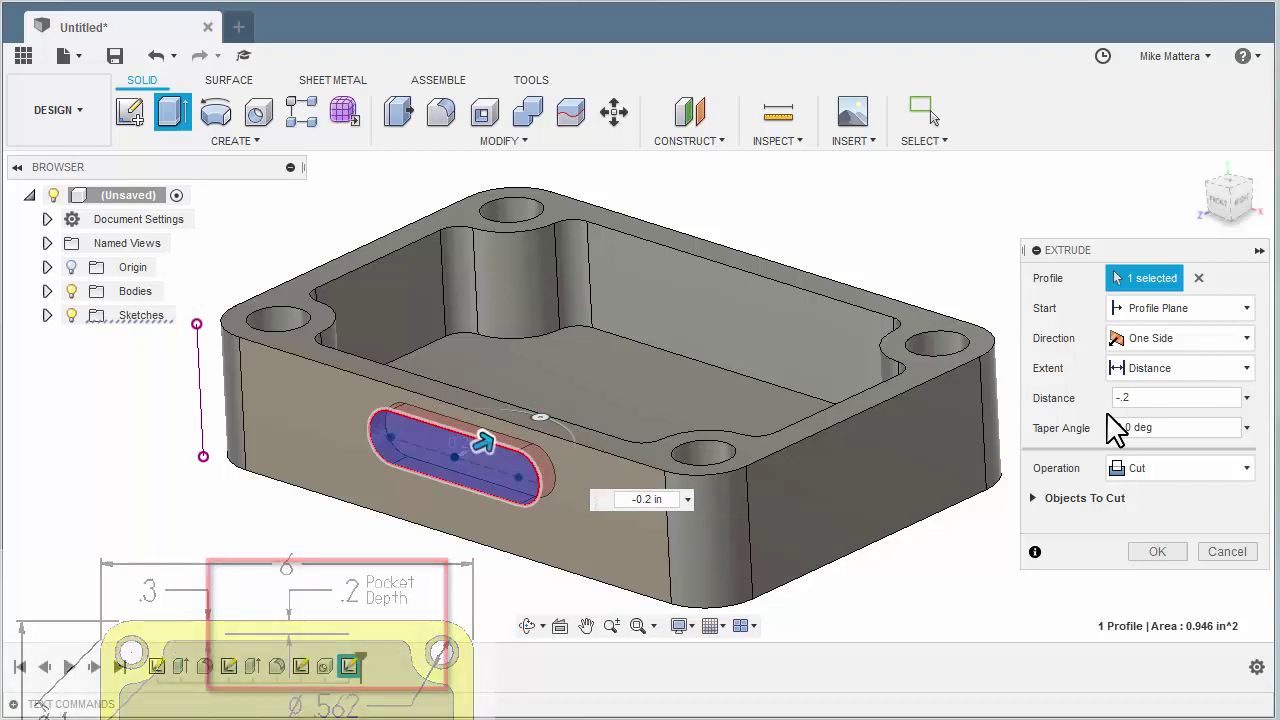
{"action": "key", "text": "Return"}
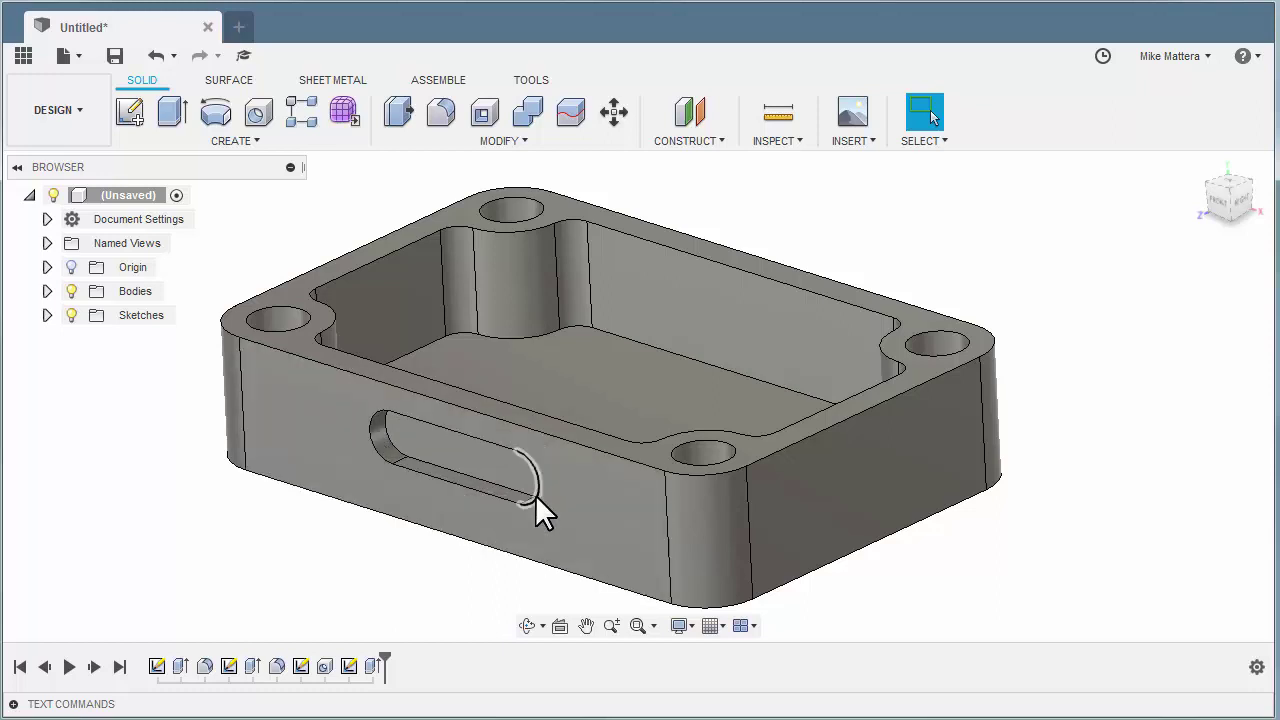
Start a sketch on the slot's recessed floor and draw a circle about 0.29 in in diameter, concentric with its left end.
{"action": "left_click", "coordinate": [132, 112]}
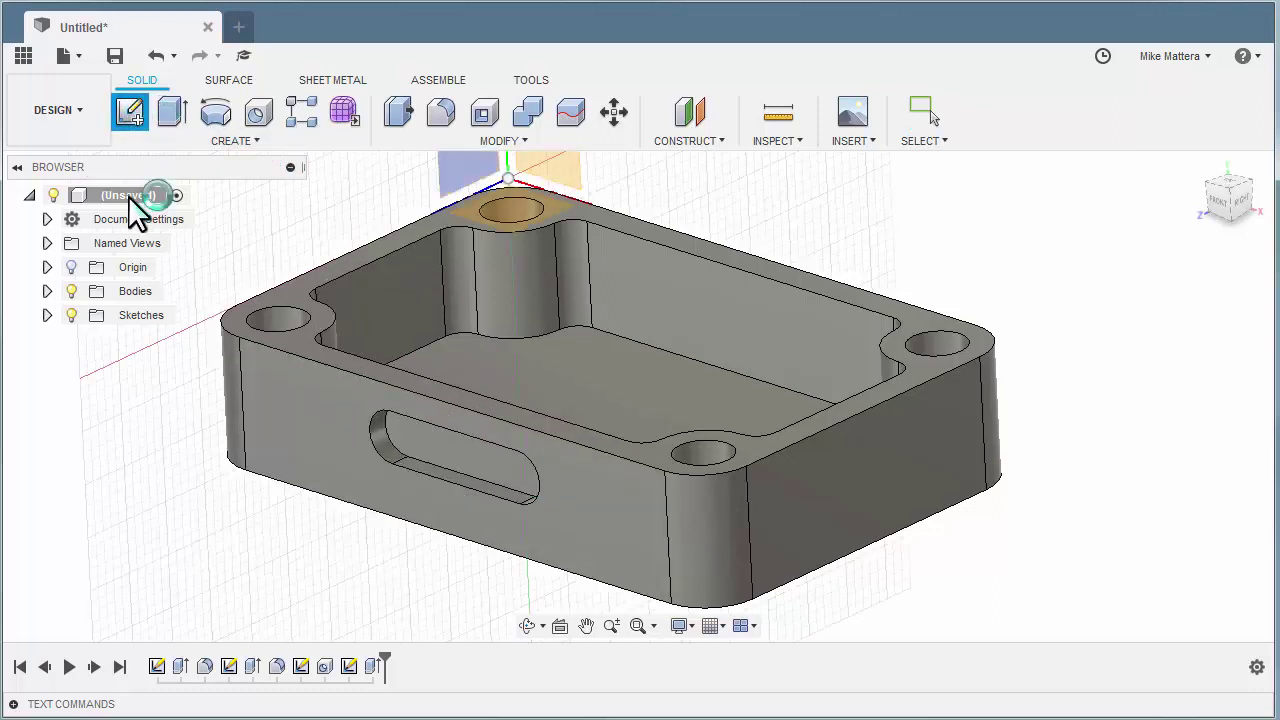
{"action": "left_click", "coordinate": [450, 466]}
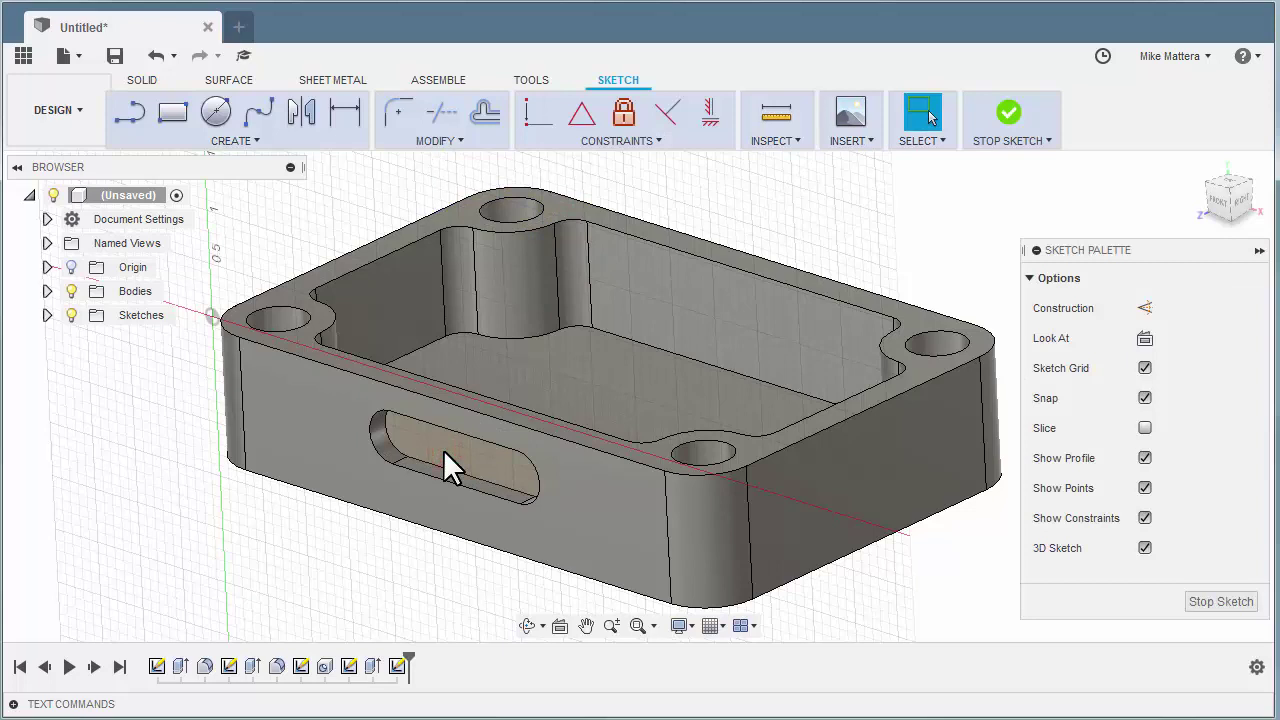
{"action": "left_click", "coordinate": [215, 111]}
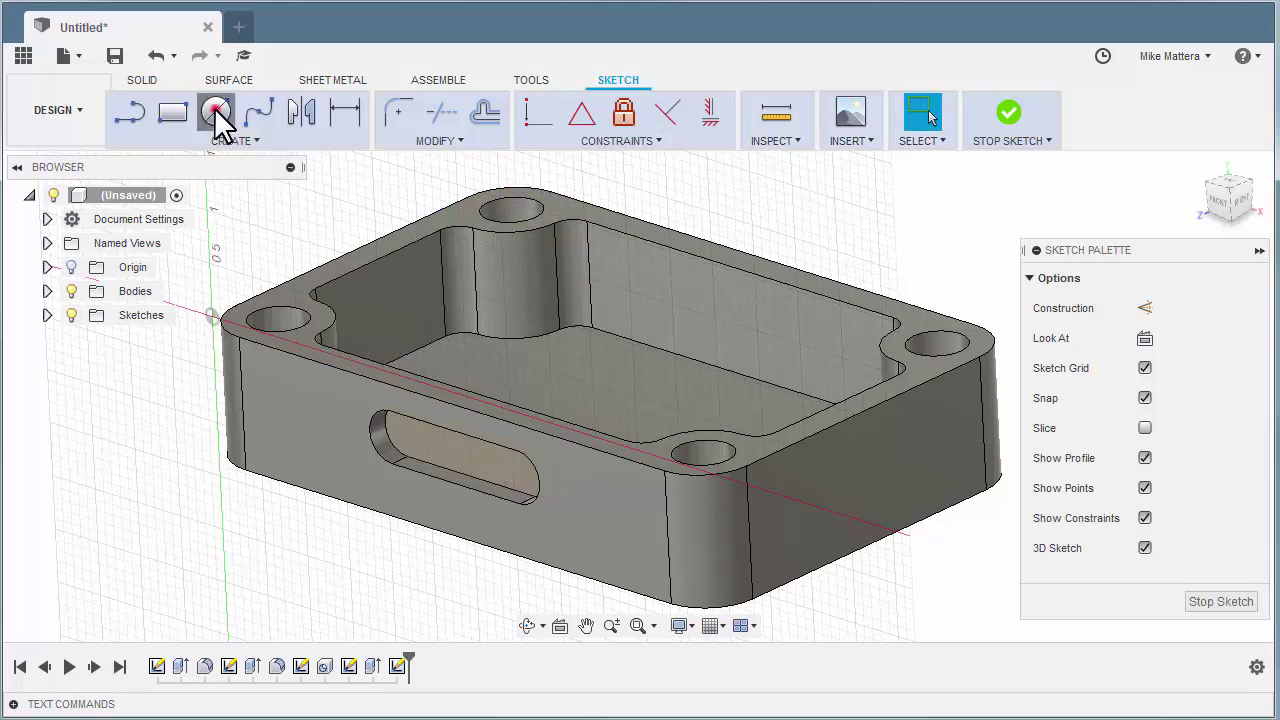
{"action": "left_click", "coordinate": [407, 431]}
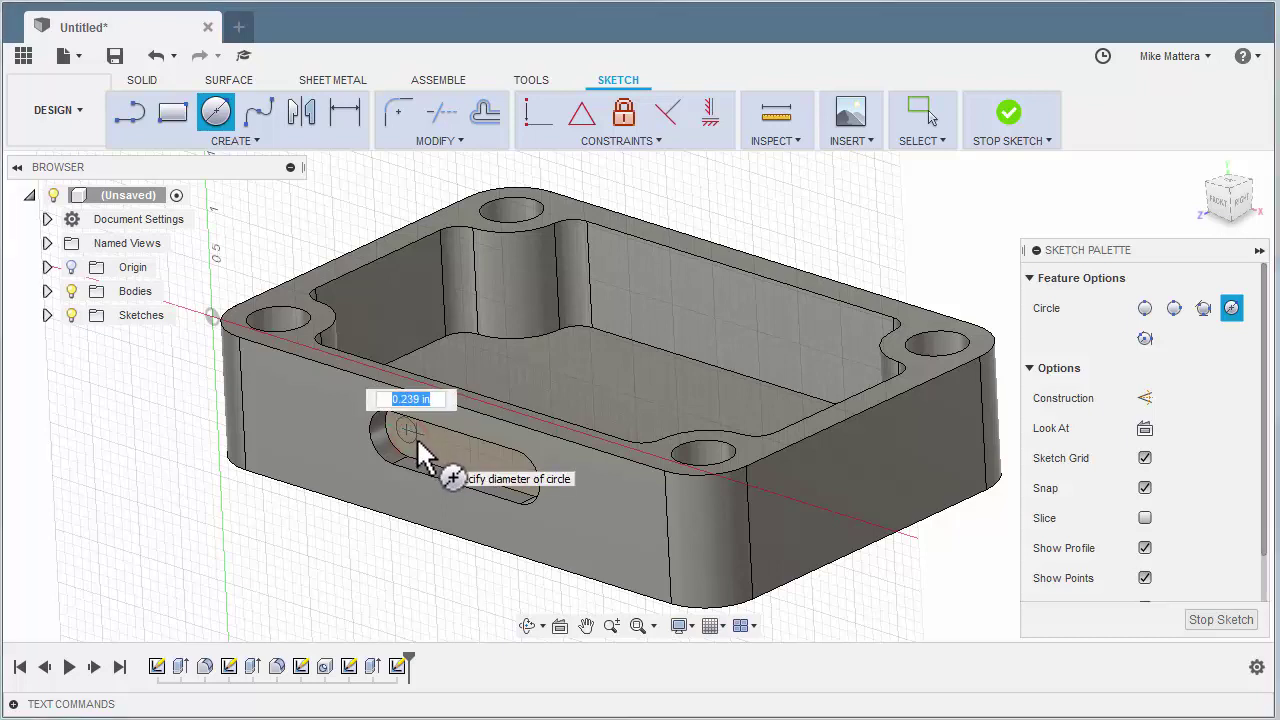
{"action": "key", "text": "Return"}
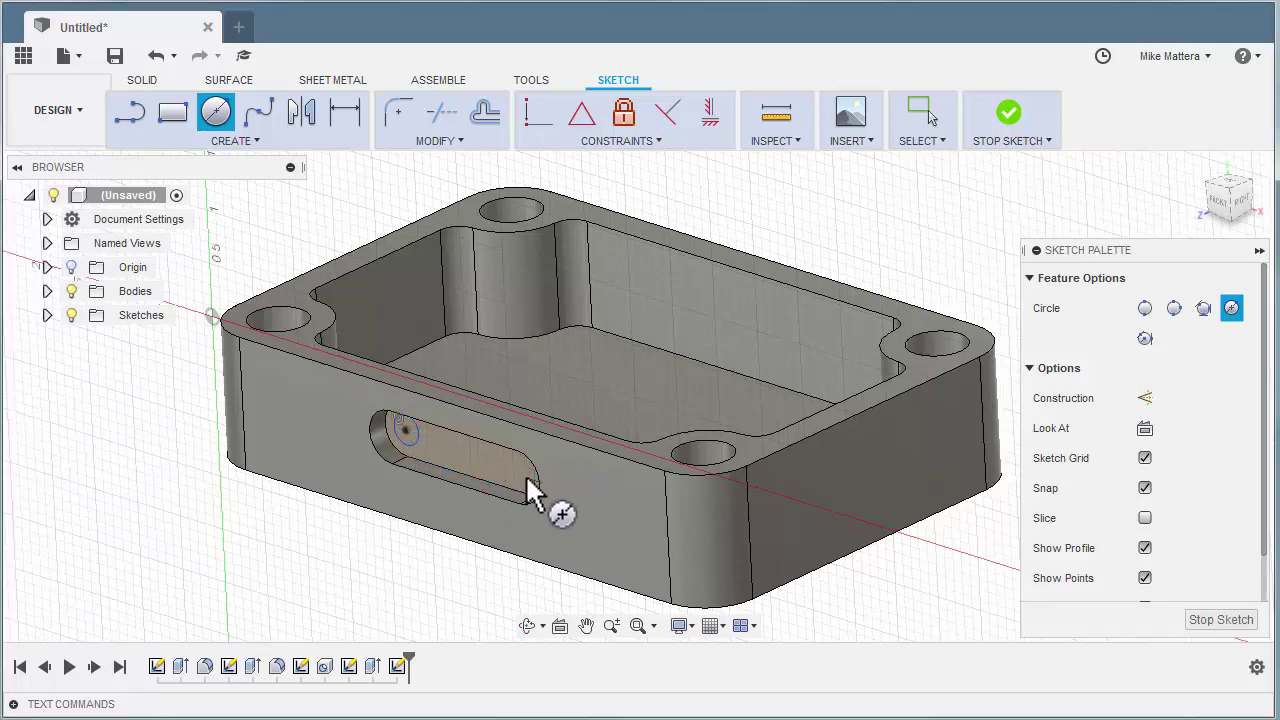
Draw a second circle about 0.22 in in diameter, concentric with the slot's right rounded end.
{"action": "scroll", "coordinate": [525, 490], "scroll_direction": "up", "scroll_amount": 5}
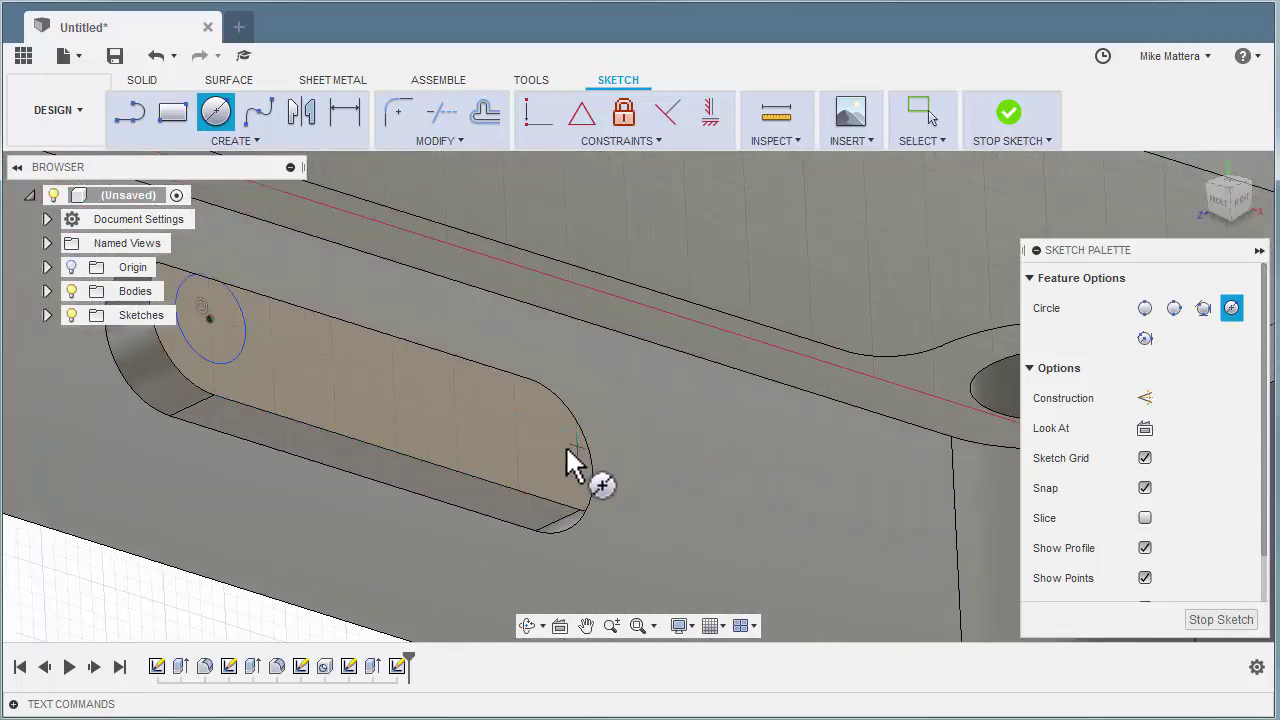
{"action": "middle_click_drag", "start_coordinate": [548, 480], "coordinate": [694, 480], "text": "shift"}
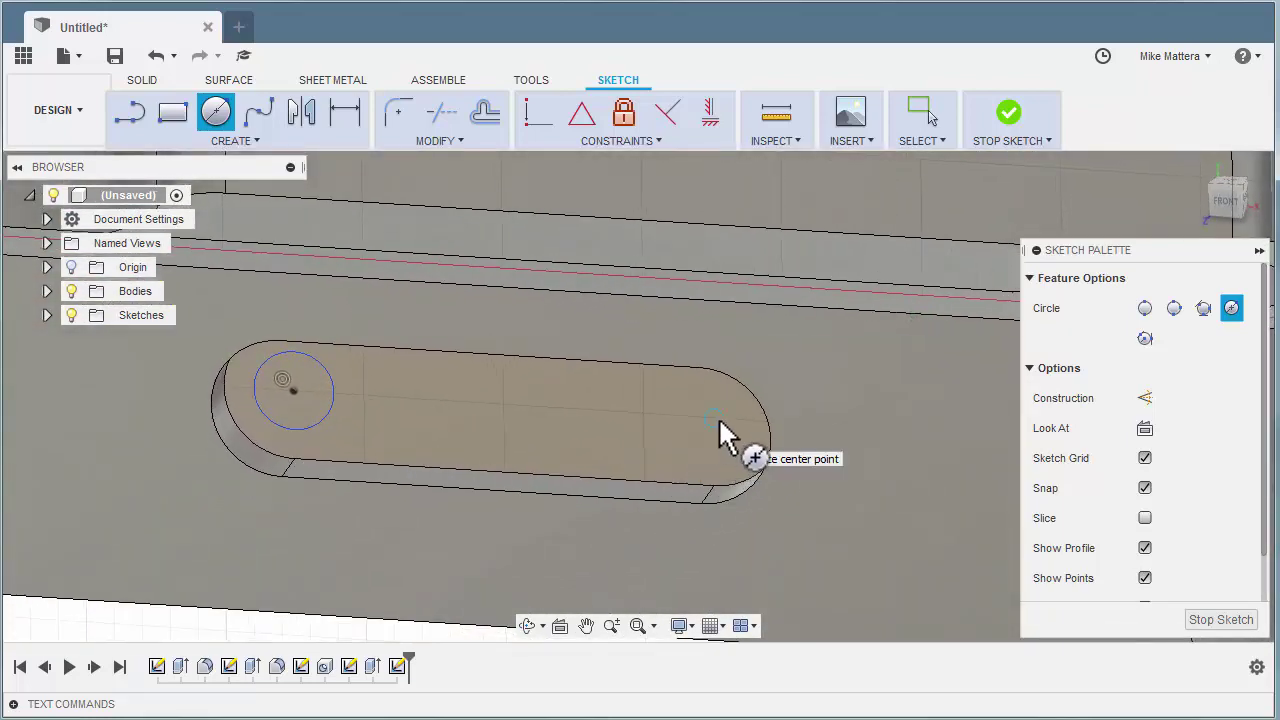
{"action": "left_click", "coordinate": [713, 418]}
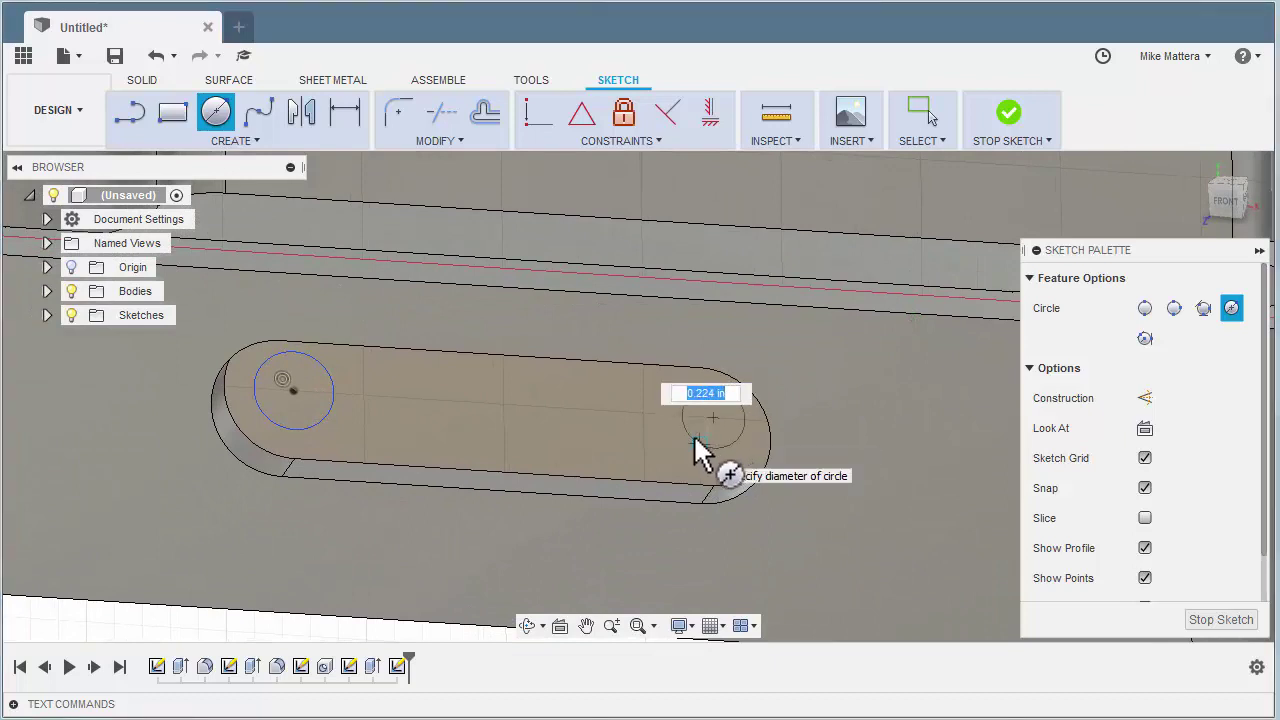
{"action": "left_click", "coordinate": [694, 443]}
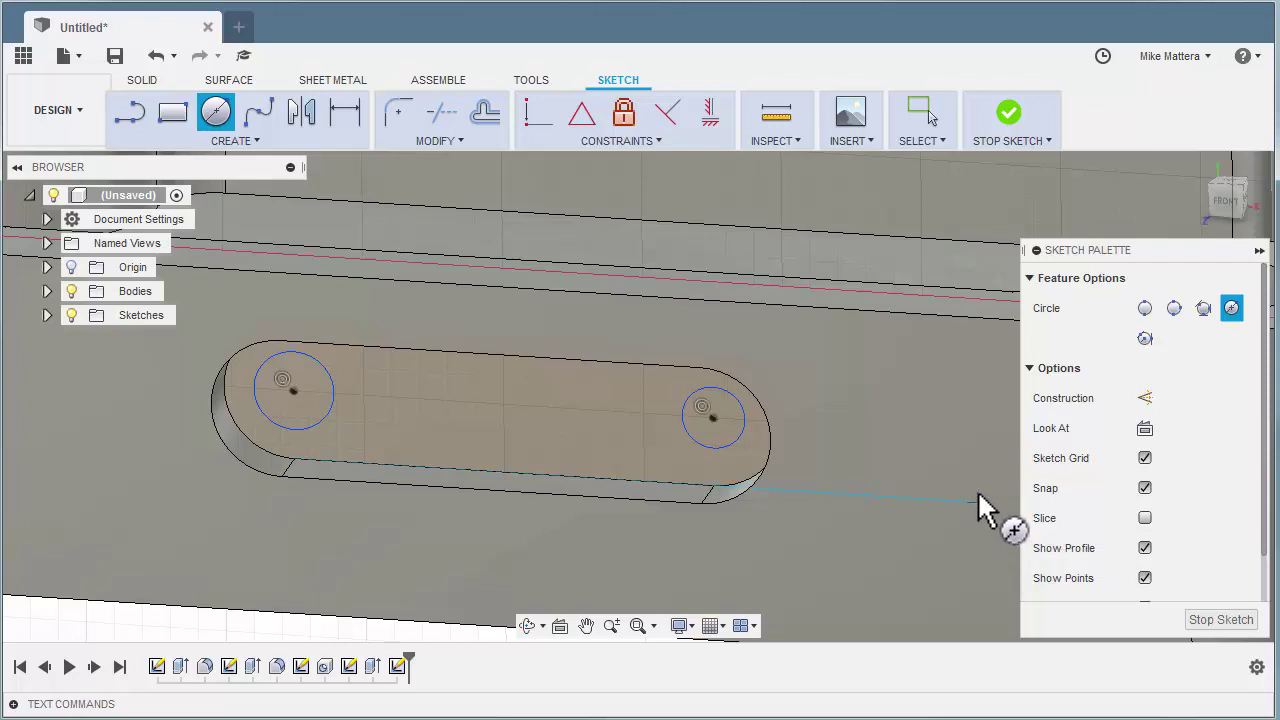
{"action": "key", "text": "Escape"}
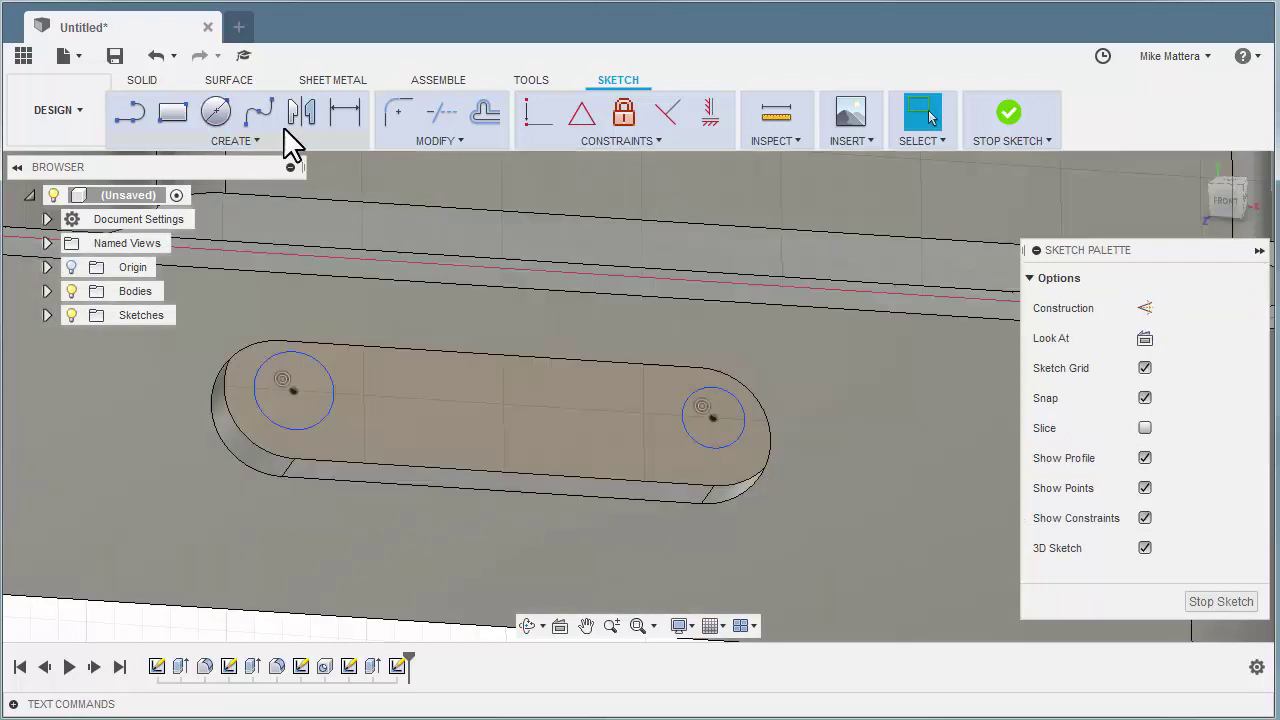
Dimension the diameter of the circle at the slot's left end to 0.25 in.
{"action": "left_click", "coordinate": [345, 118]}
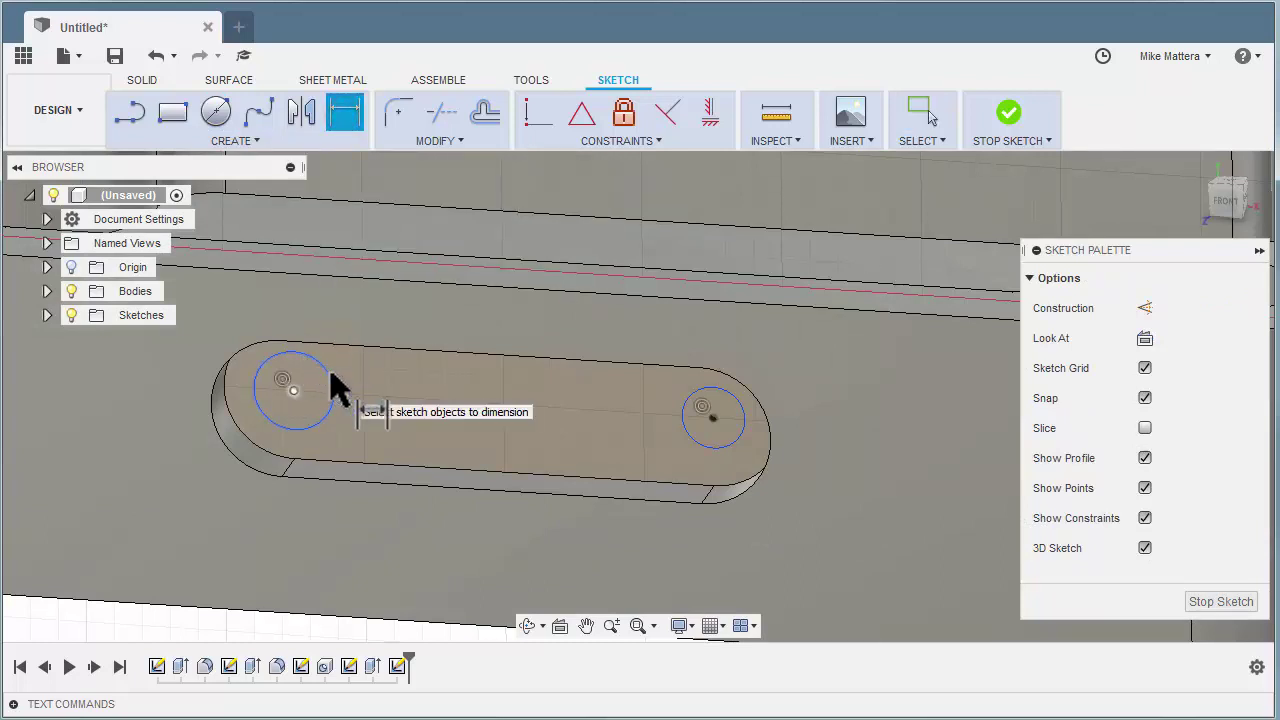
{"action": "left_click", "coordinate": [331, 376]}
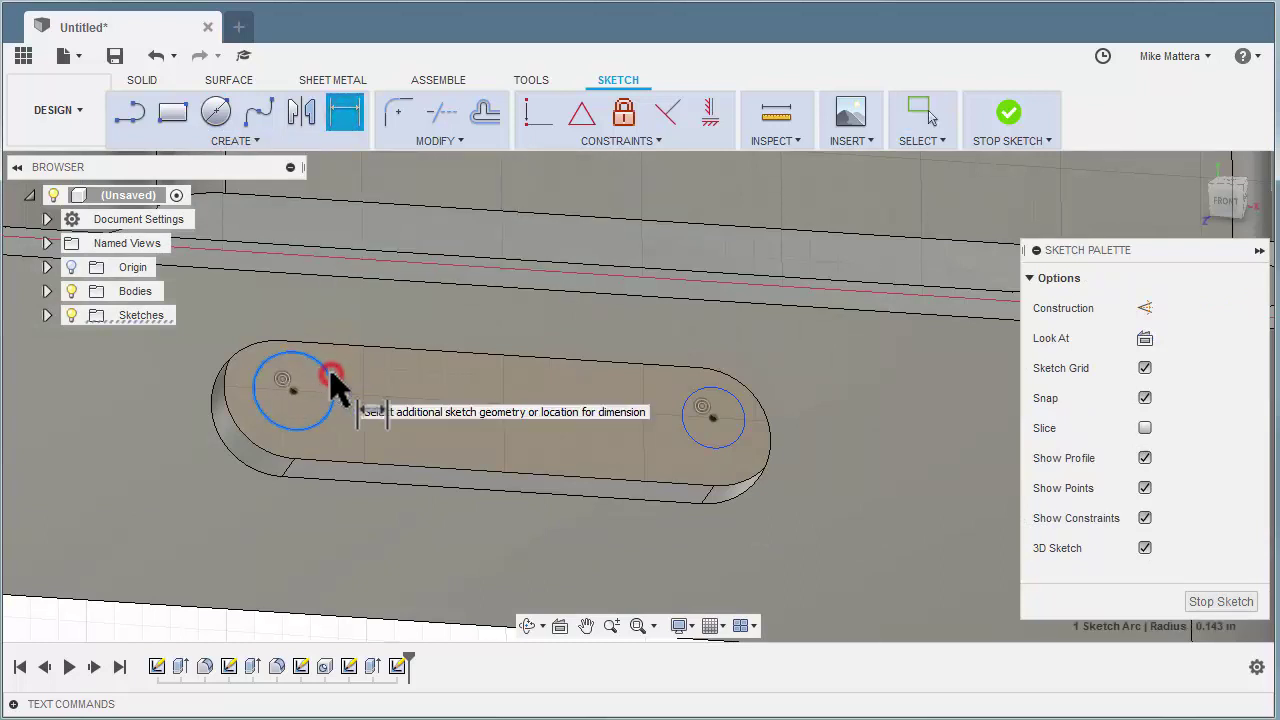
{"action": "left_click", "coordinate": [386, 376]}
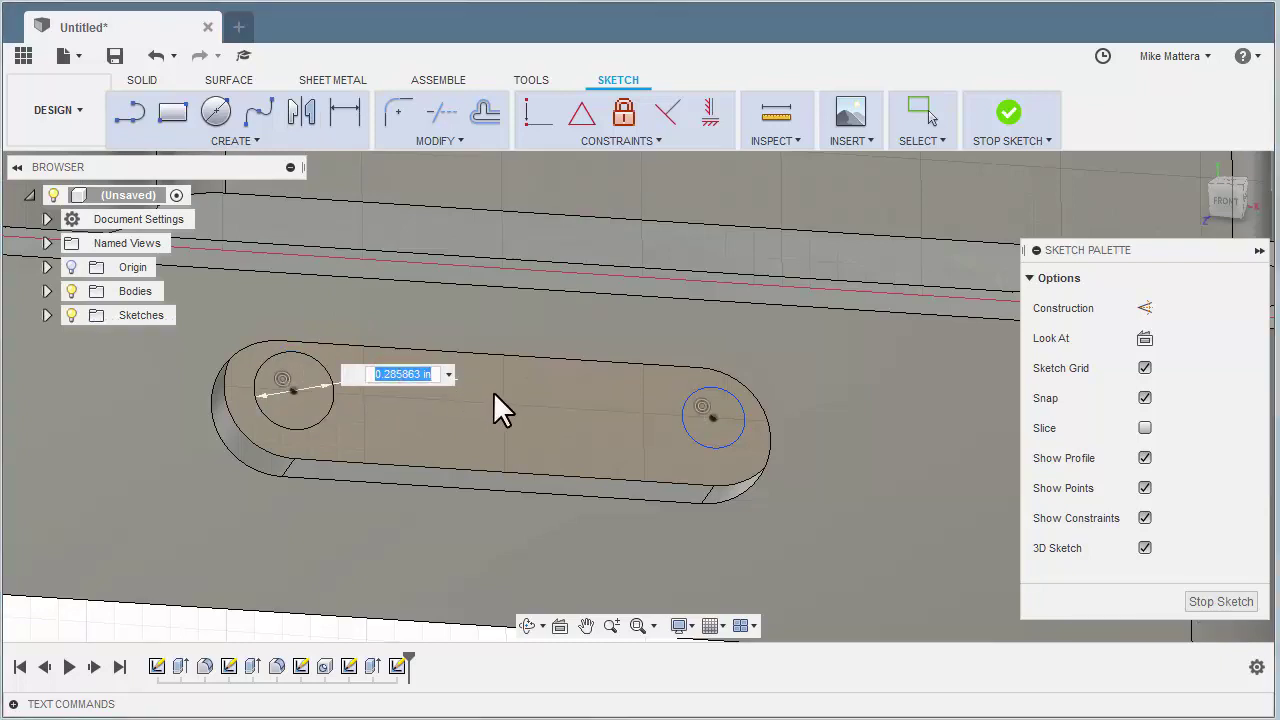
{"action": "type", "text": ".25"}
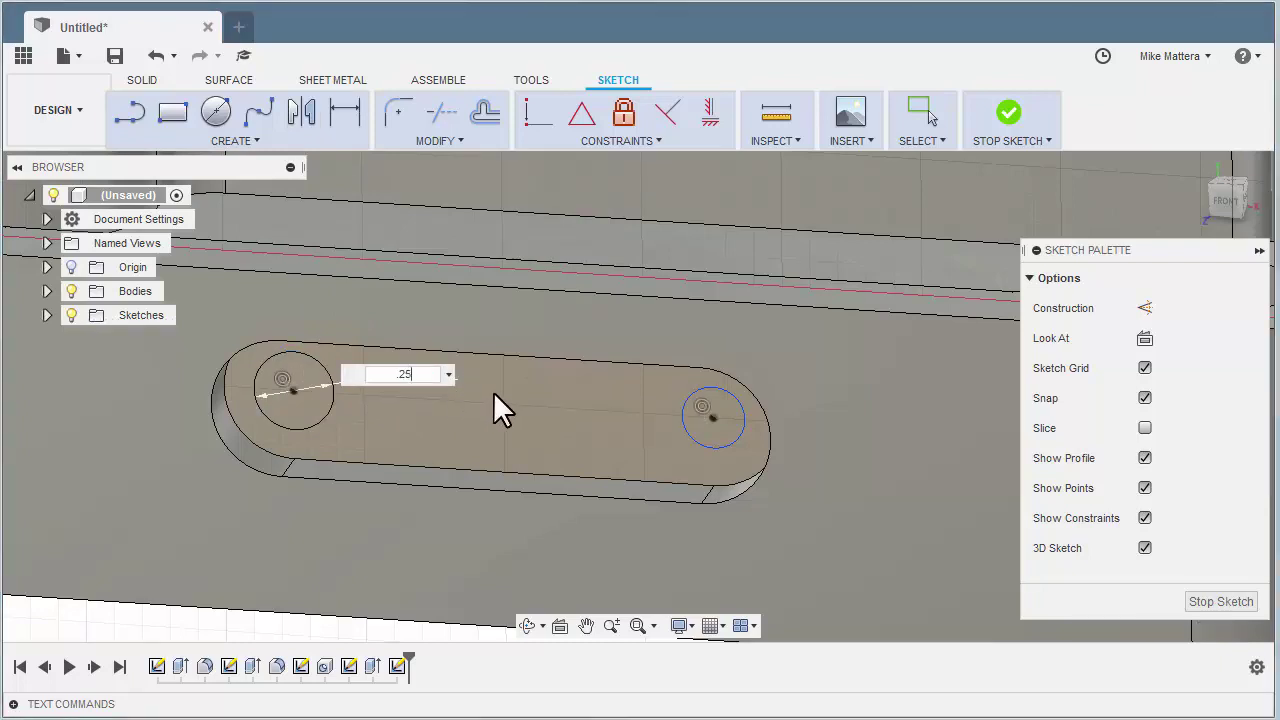
{"action": "key", "text": "Return"}
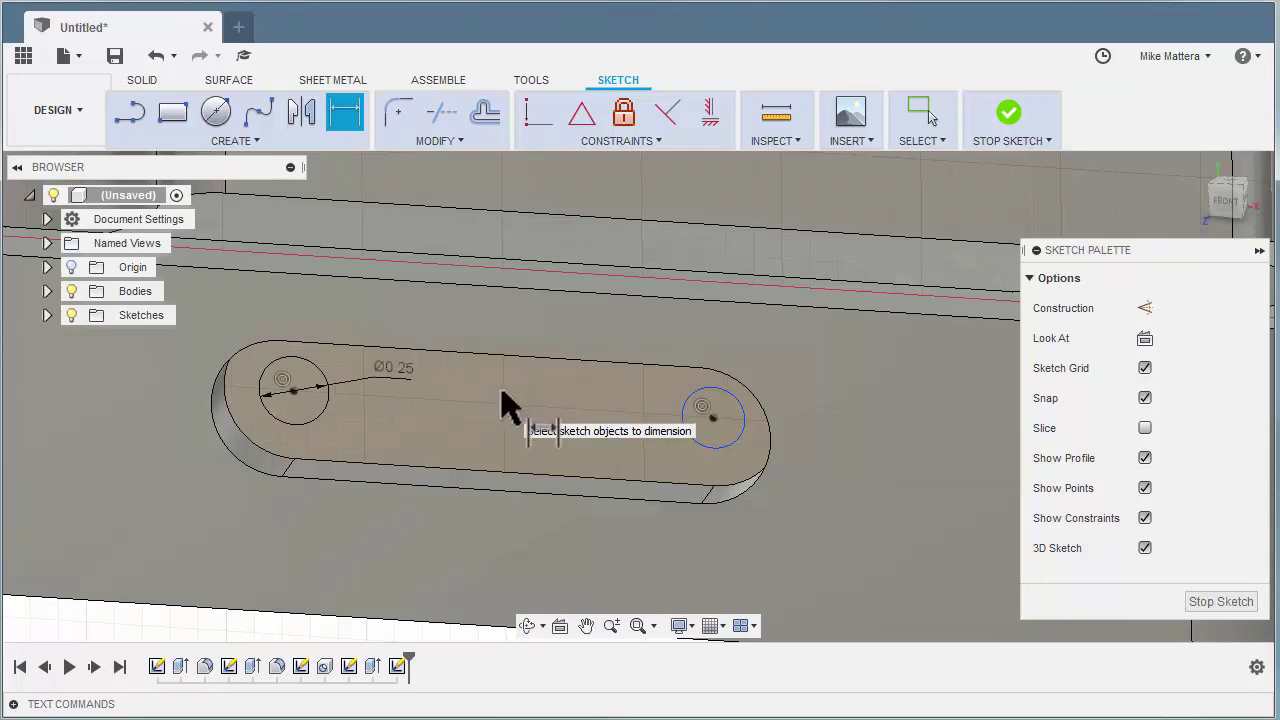
Dimension the right circle's diameter by linking it to the left circle's diameter dimension.
{"action": "left_click", "coordinate": [684, 418]}
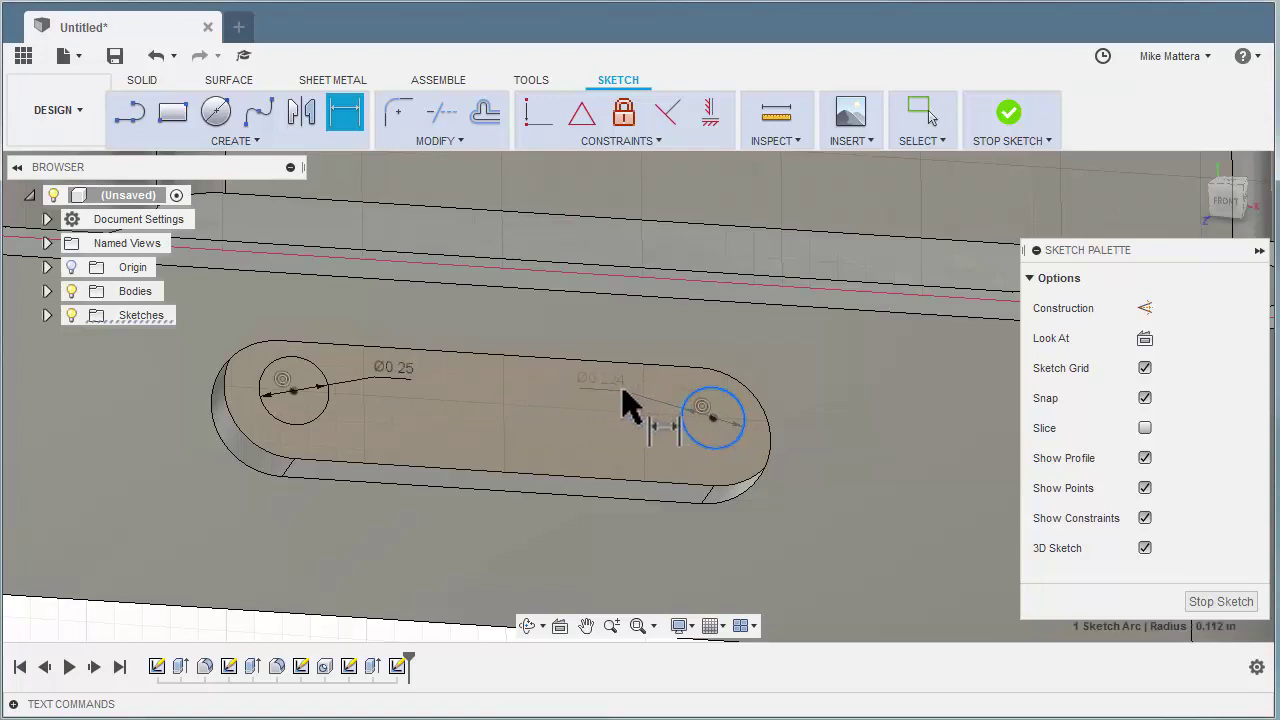
{"action": "left_click", "coordinate": [622, 389]}
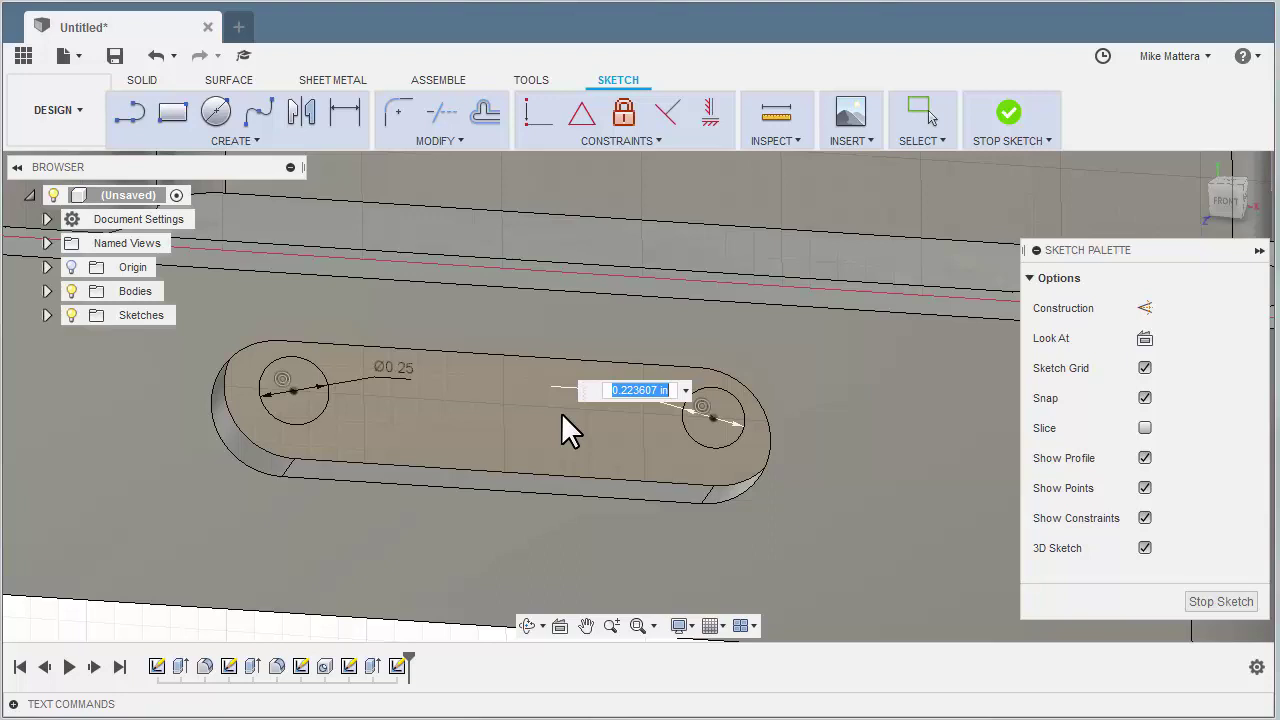
{"action": "left_click", "coordinate": [397, 370]}
{"action": "key", "text": "Return"}
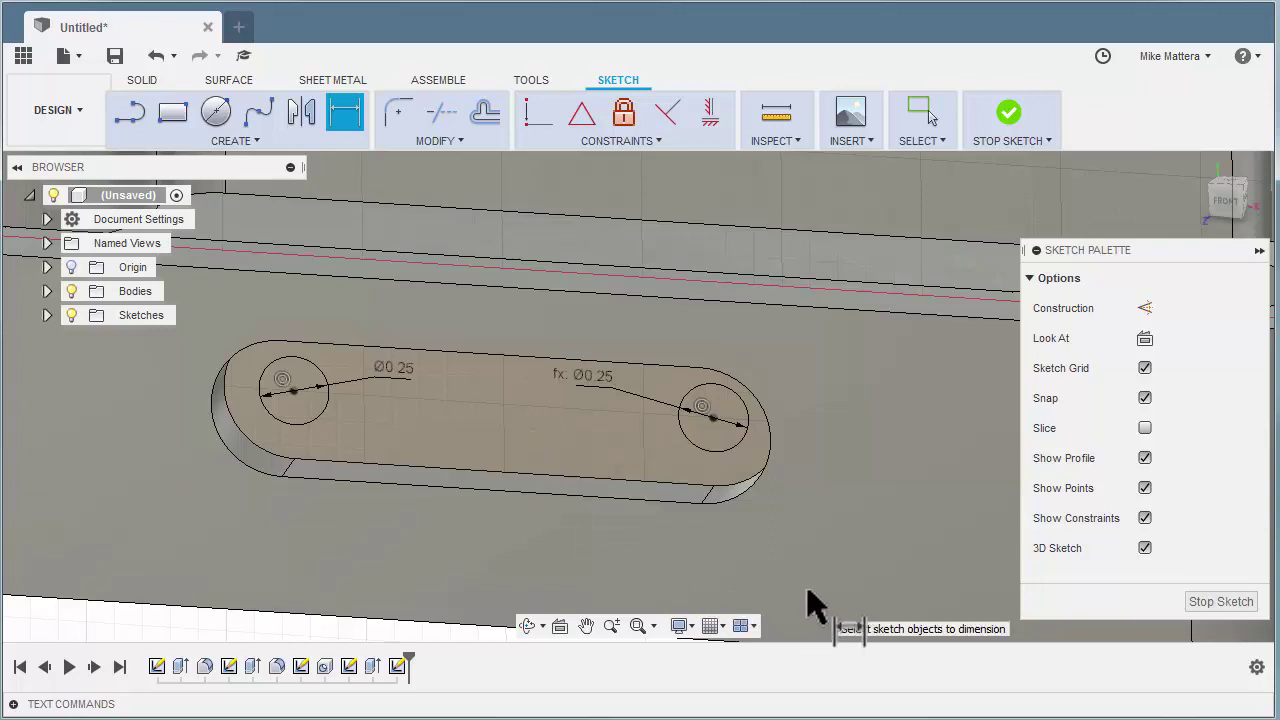
Test the linked diameters by setting the left circle to 0.30 in and restoring it to 0.25 in.
{"action": "double_click", "coordinate": [407, 372]}
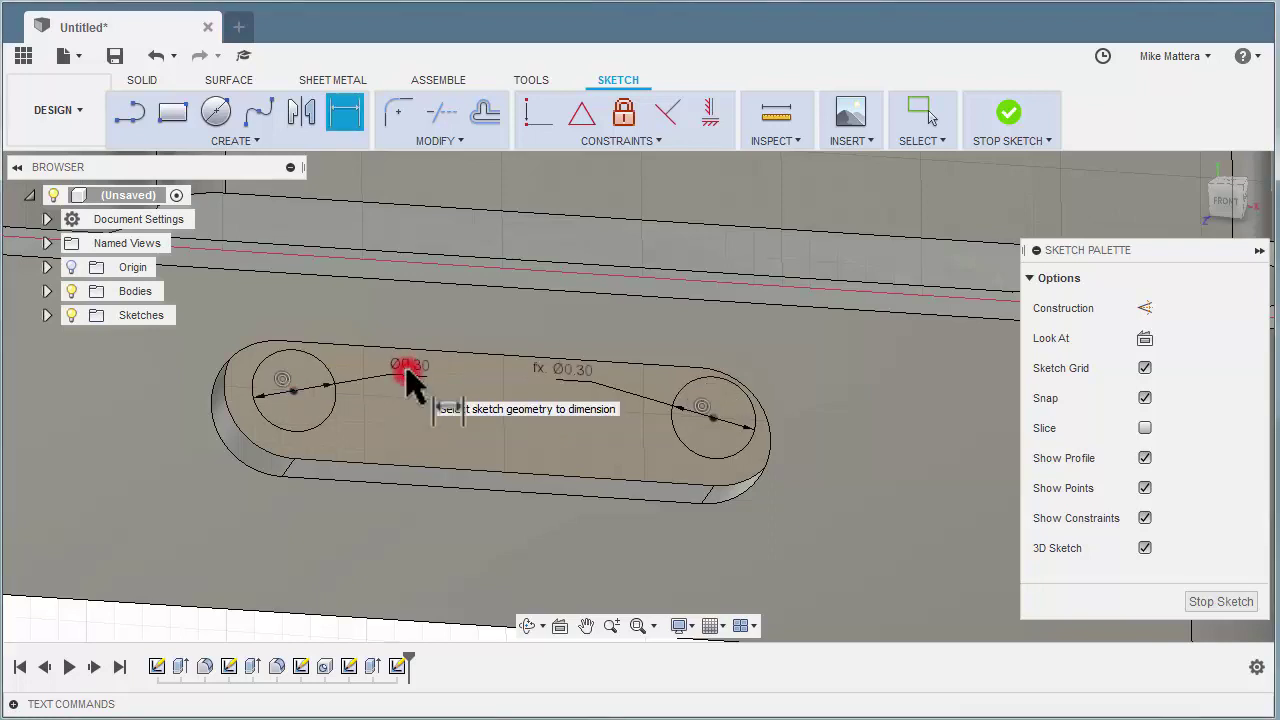
{"action": "double_click", "coordinate": [411, 368]}
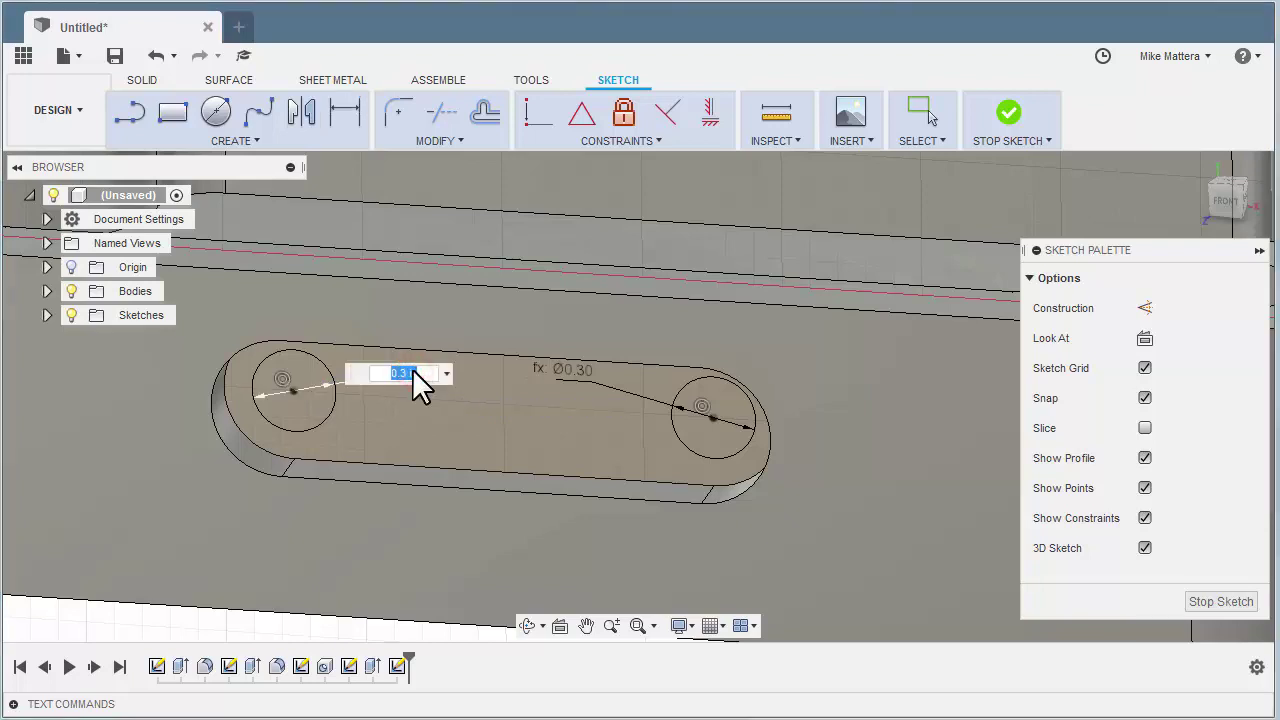
{"action": "key", "text": "Return"}
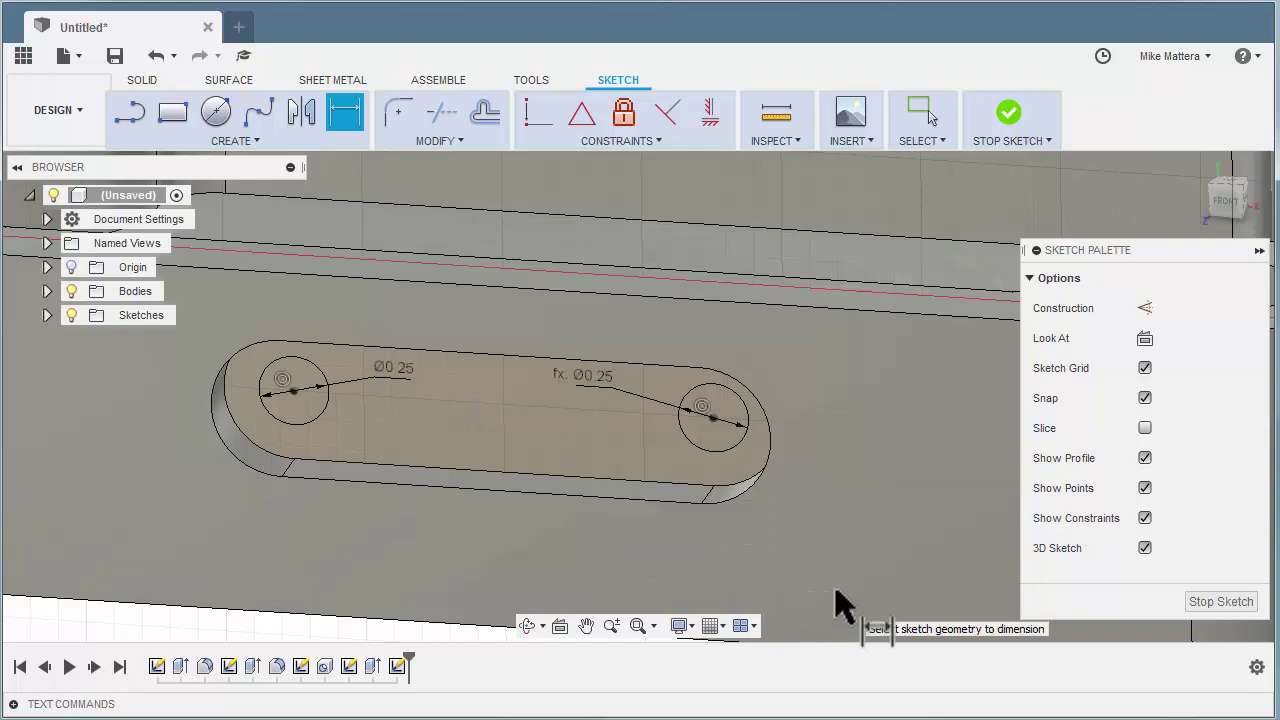
Finish the sketch and extrude both circles as a cut with extent All through the front and back walls.
{"action": "left_click", "coordinate": [1220, 601]}
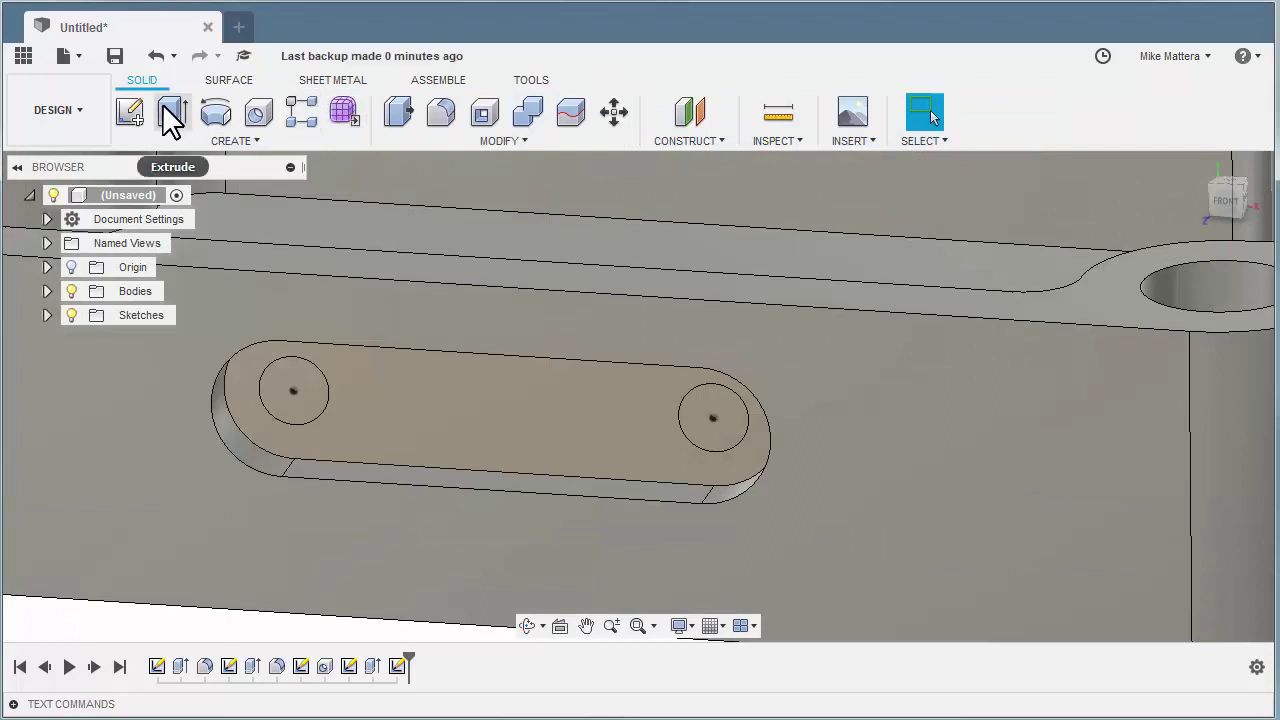
{"action": "left_click", "coordinate": [170, 112]}
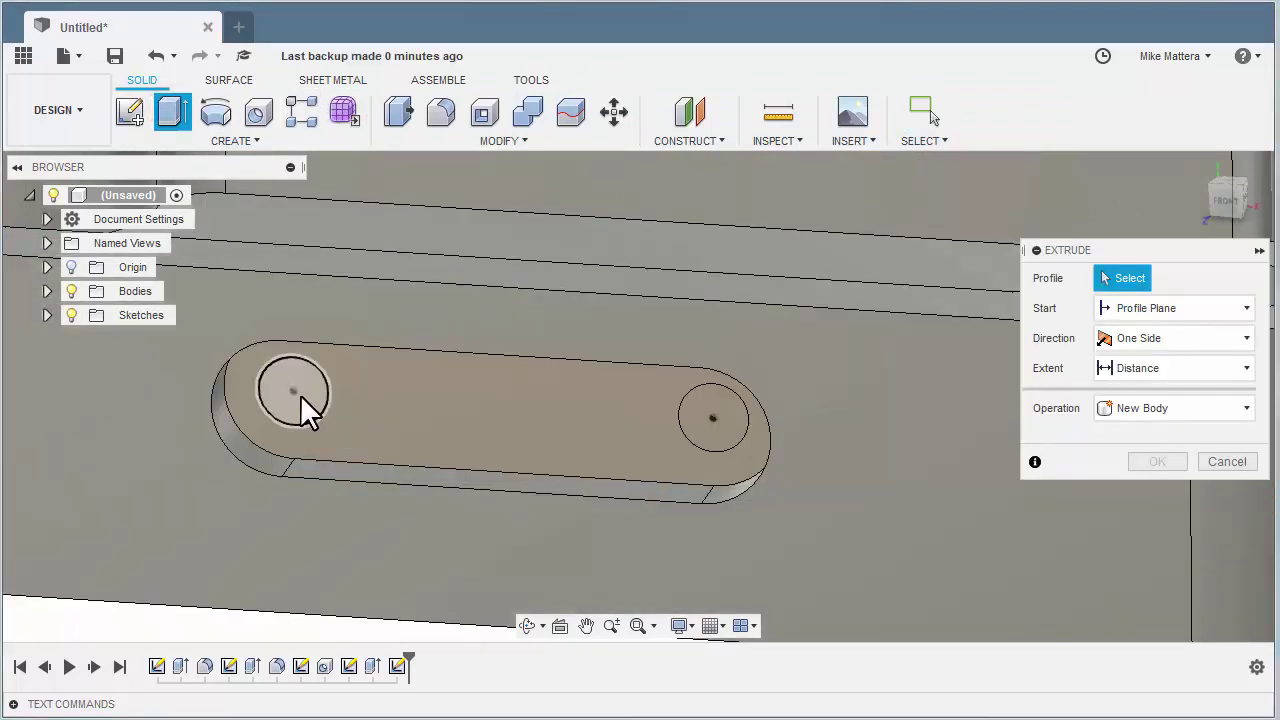
{"action": "left_click", "coordinate": [300, 394]}
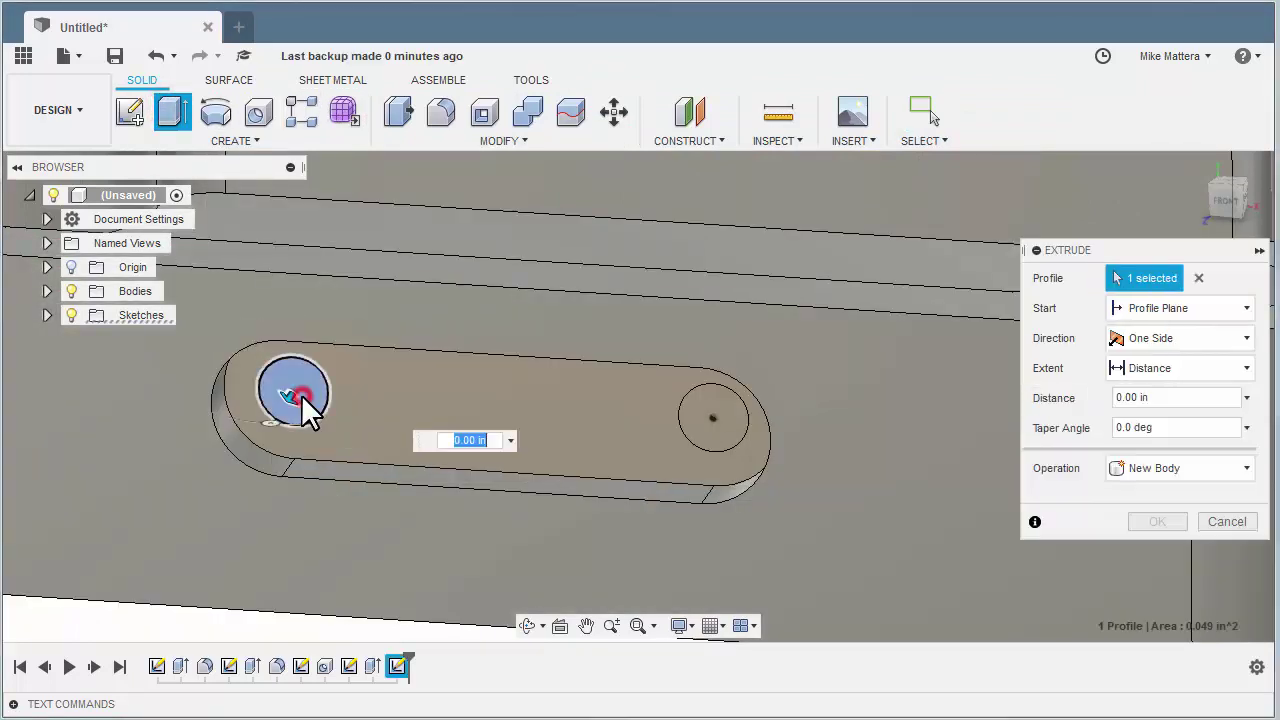
{"action": "left_click", "coordinate": [722, 426]}
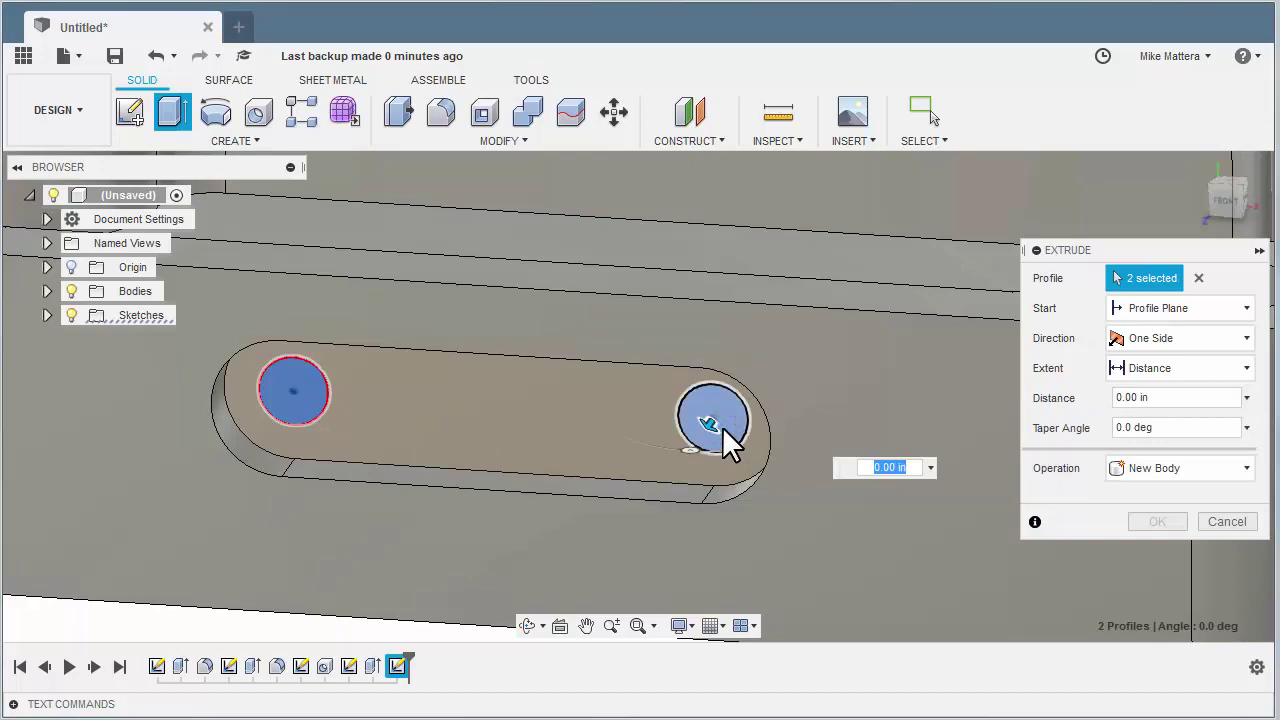
{"action": "scroll", "coordinate": [722, 426], "scroll_direction": "down", "scroll_amount": 5}
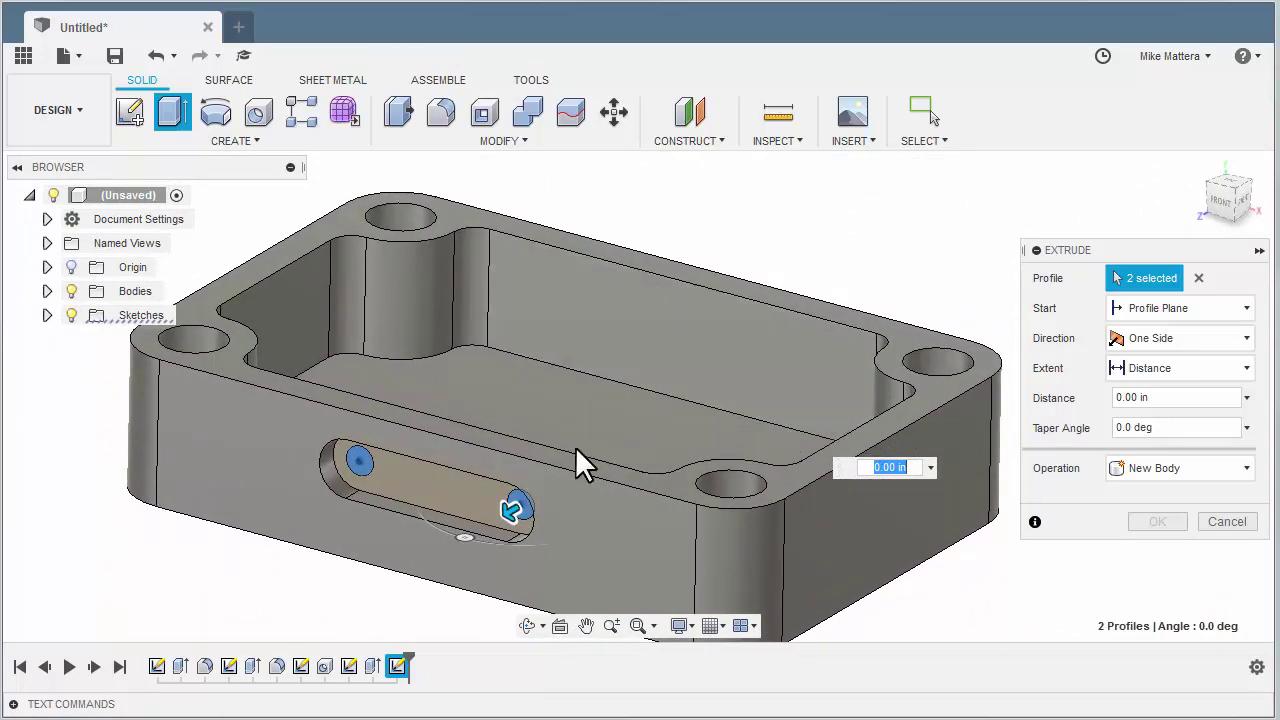
{"action": "left_click_drag", "start_coordinate": [510, 510], "coordinate": [648, 430]}
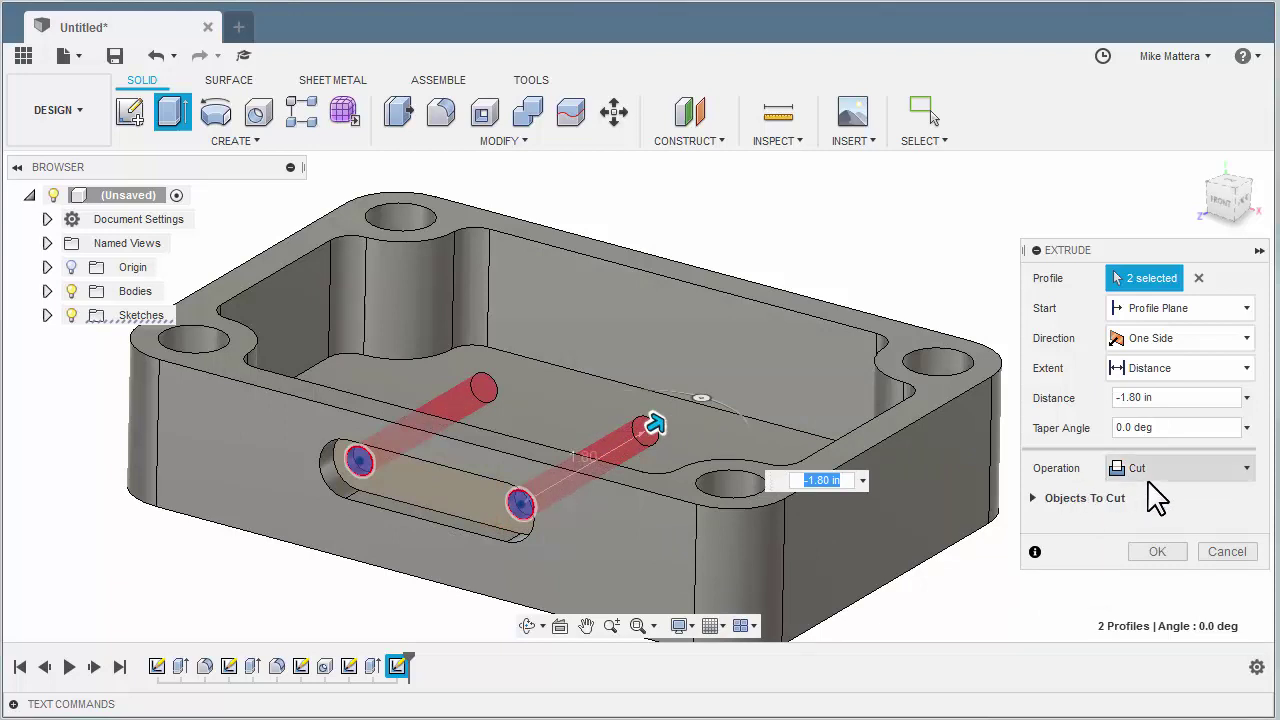
{"action": "left_click", "coordinate": [1166, 374]}
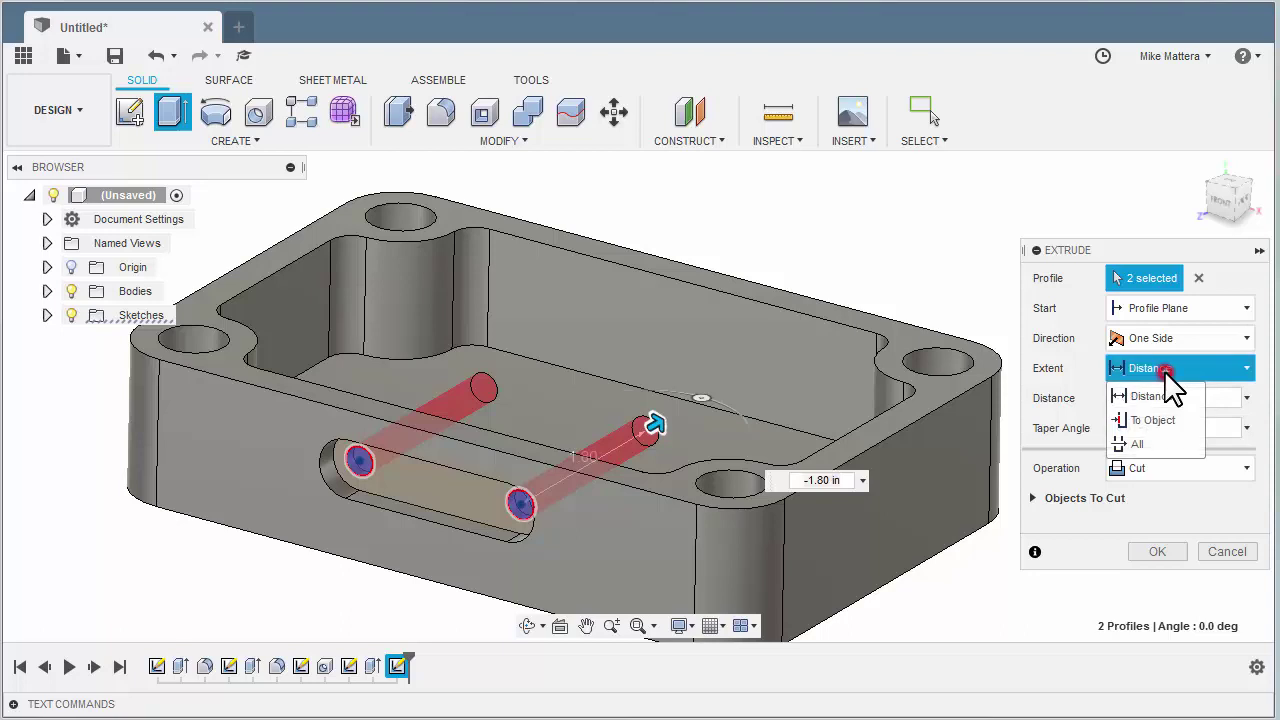
{"action": "left_click", "coordinate": [1140, 443]}
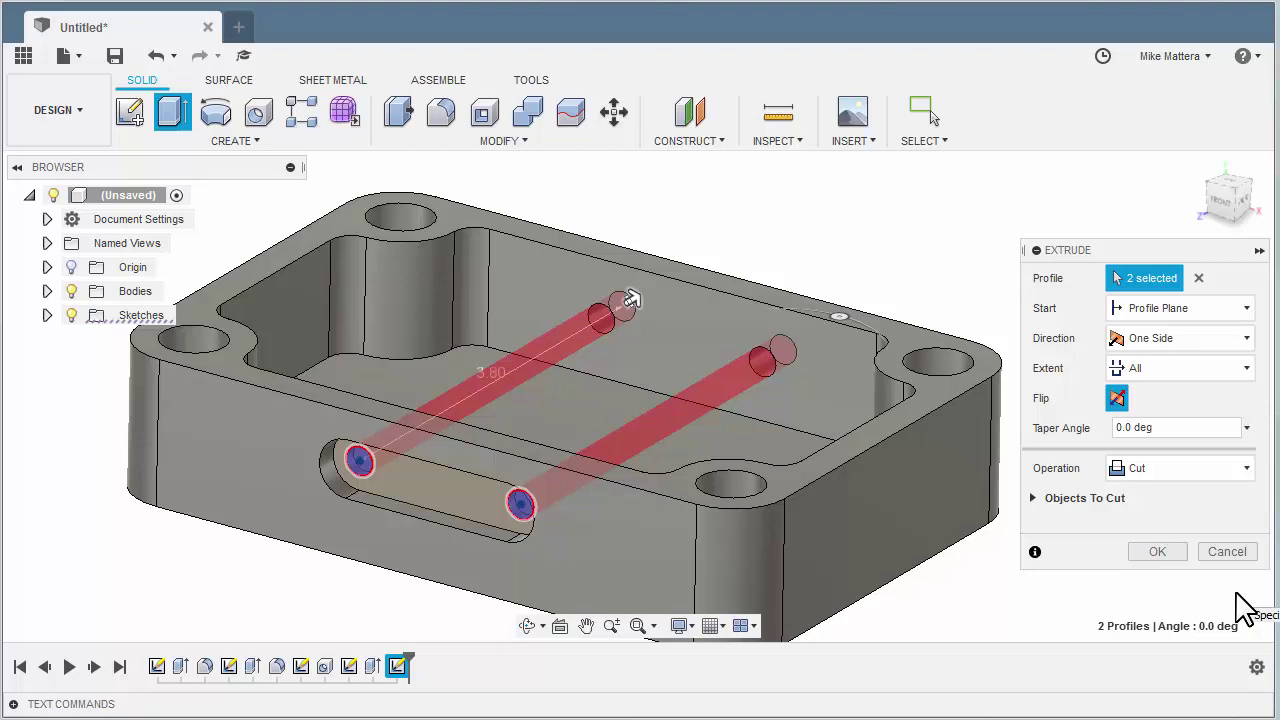
{"action": "left_click", "coordinate": [1157, 551]}
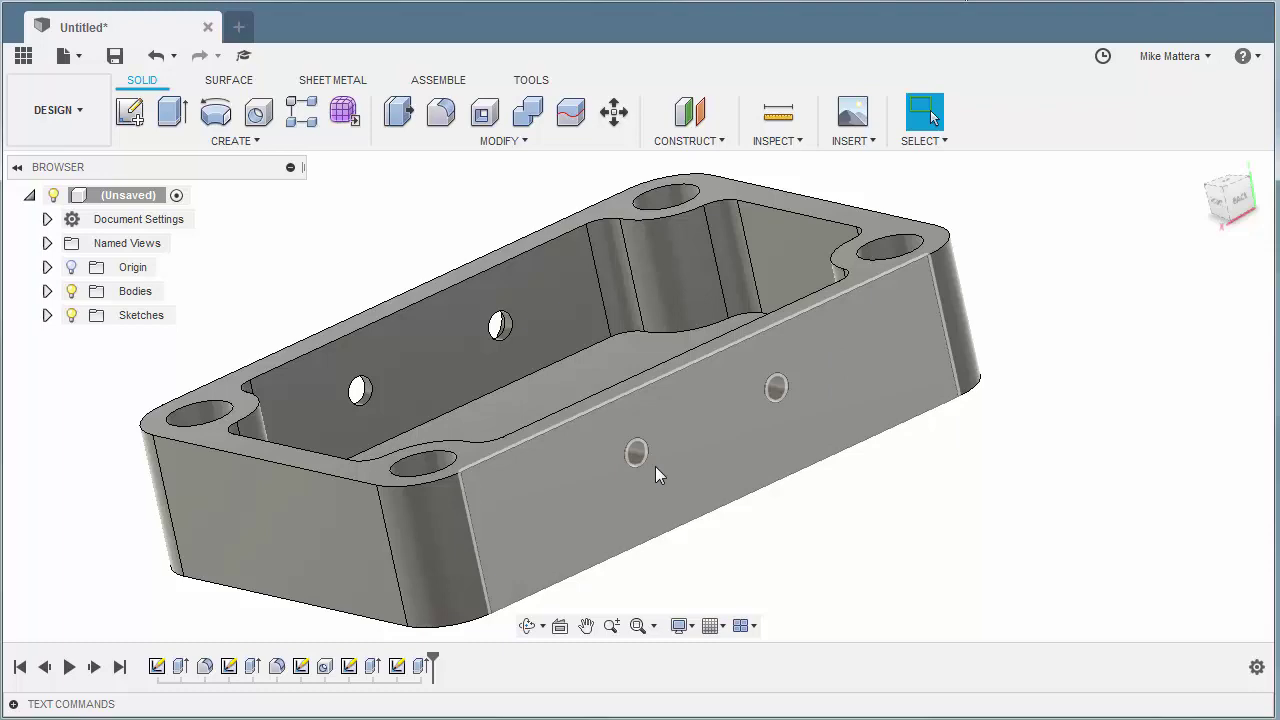
Start a sketch on the back face and draw a center-to-center slot 0.5 in wide between the two hole centers.
{"action": "left_click", "coordinate": [130, 115]}
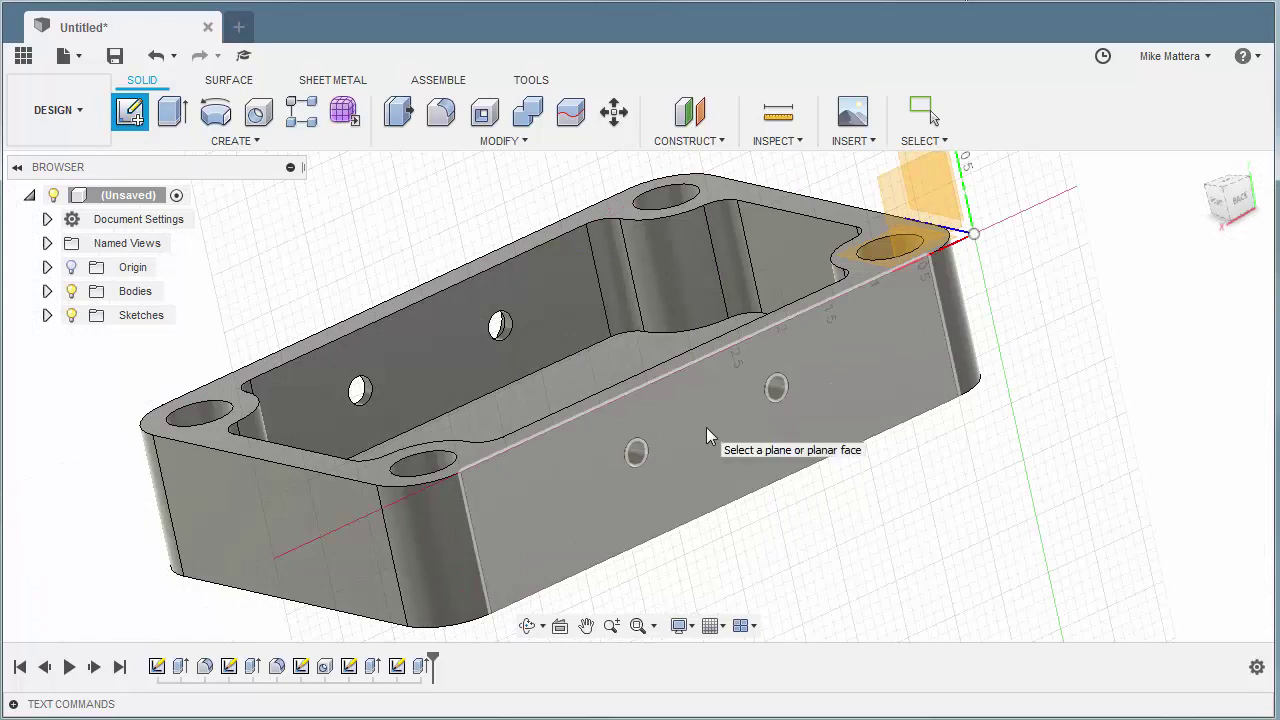
{"action": "left_click", "coordinate": [705, 435]}
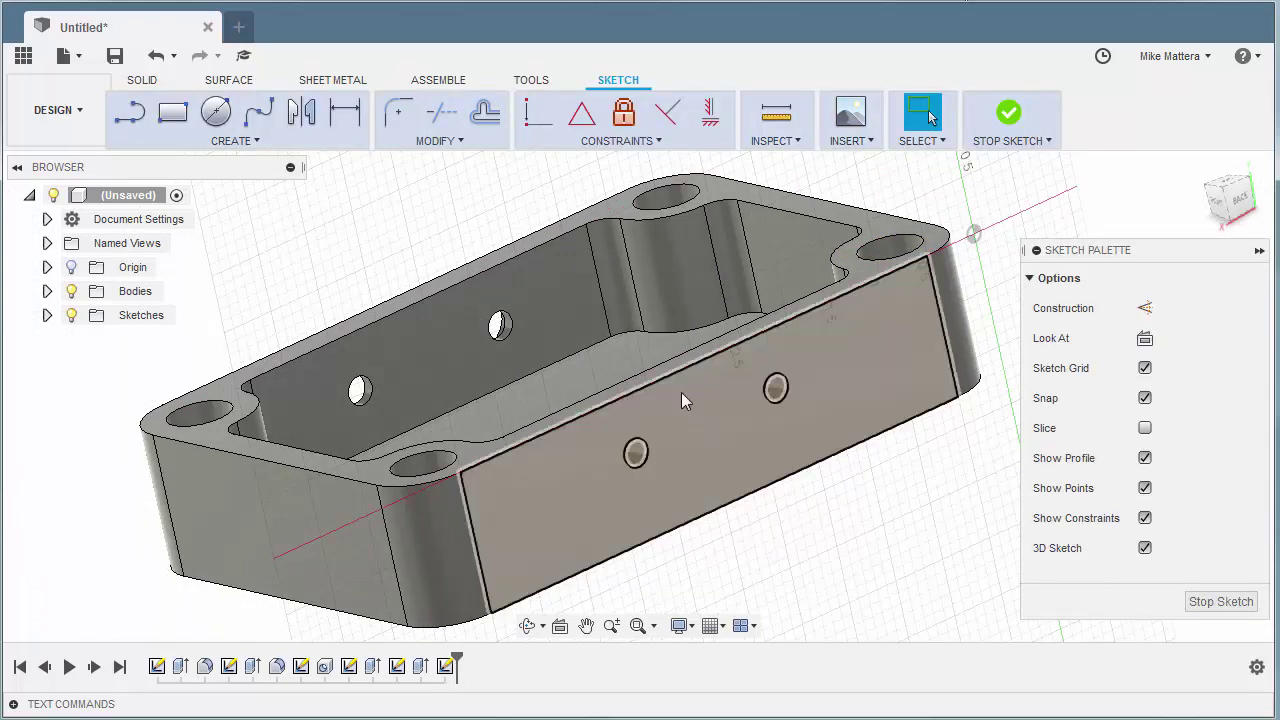
{"action": "left_click", "coordinate": [249, 143]}
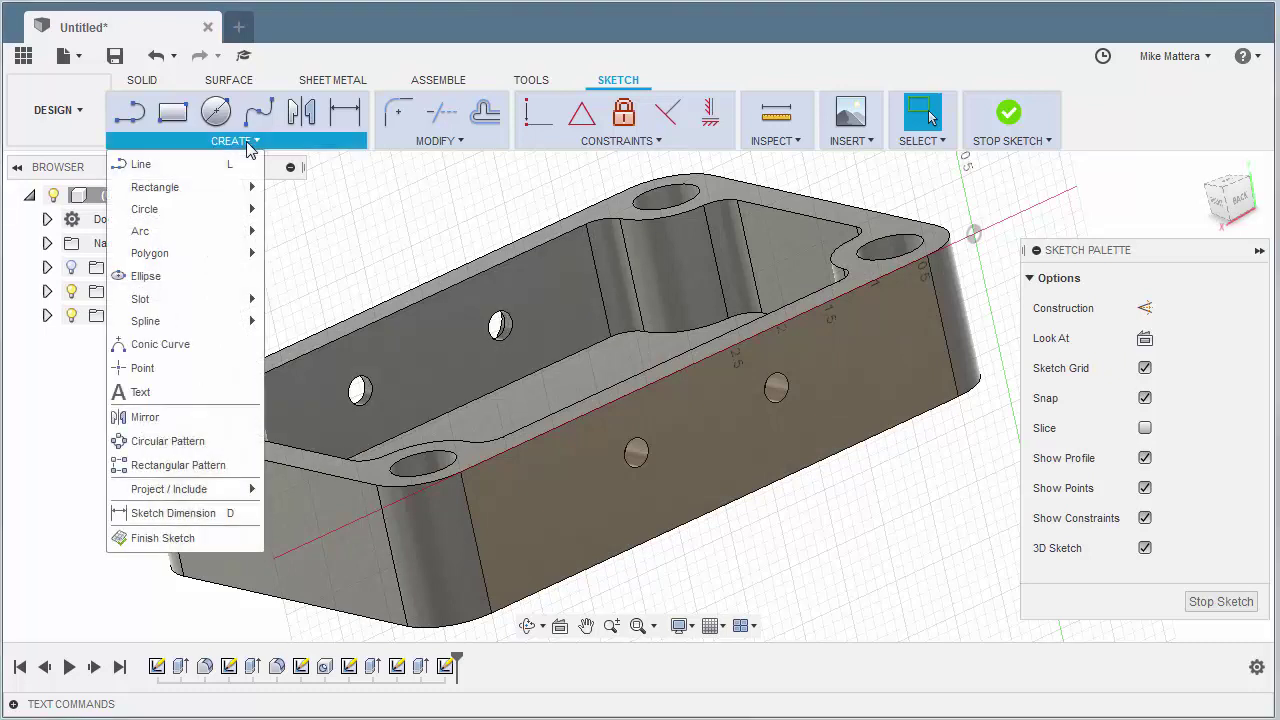
{"action": "mouse_move", "coordinate": [179, 302]}
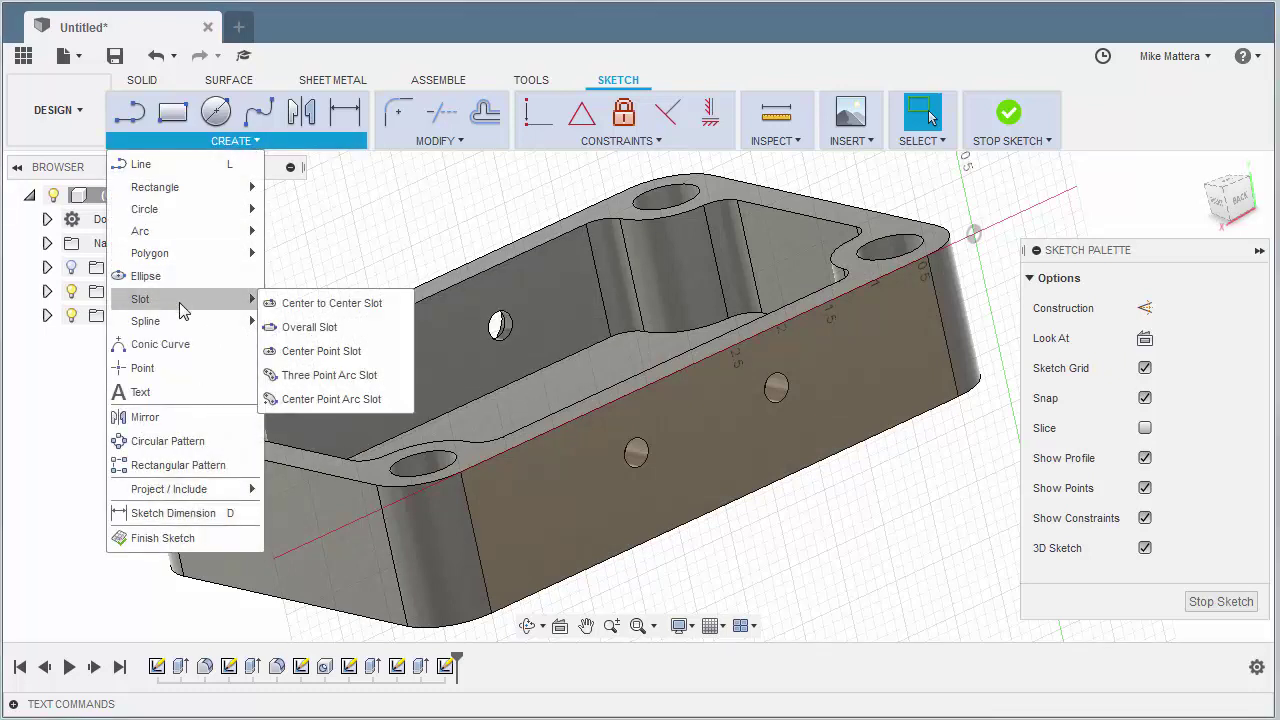
{"action": "left_click", "coordinate": [340, 308]}
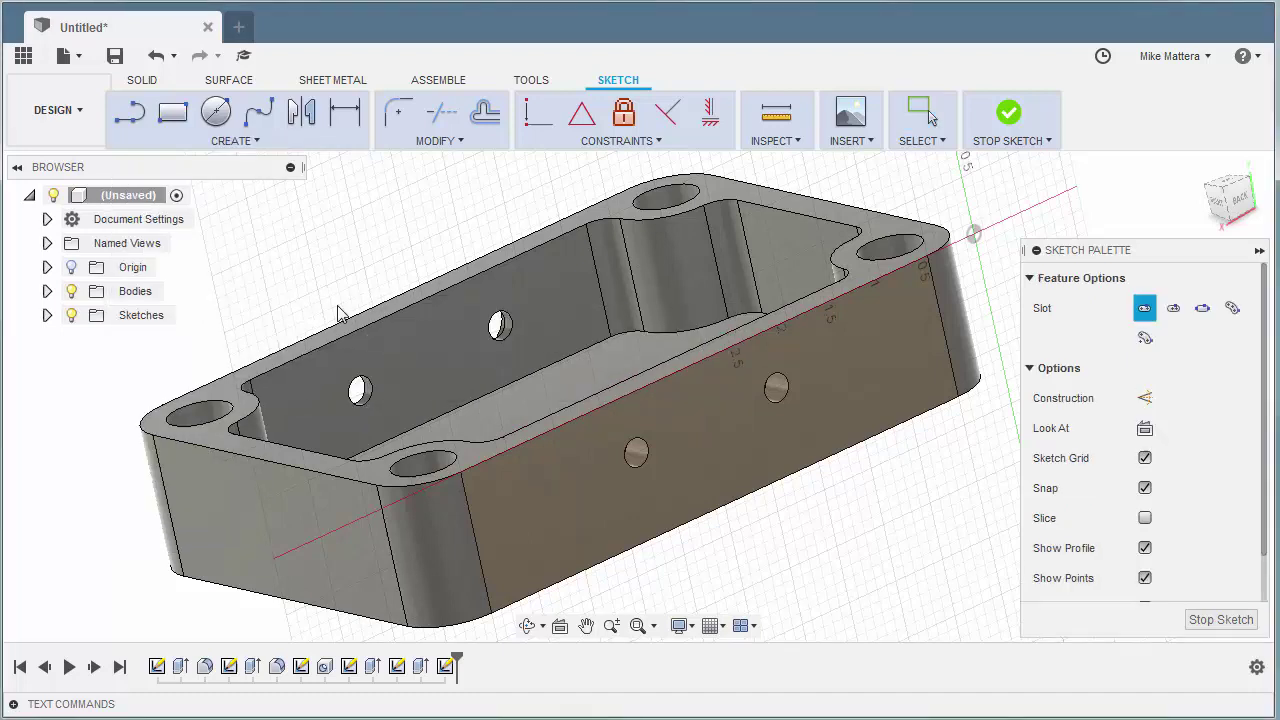
{"action": "left_click", "coordinate": [637, 456]}
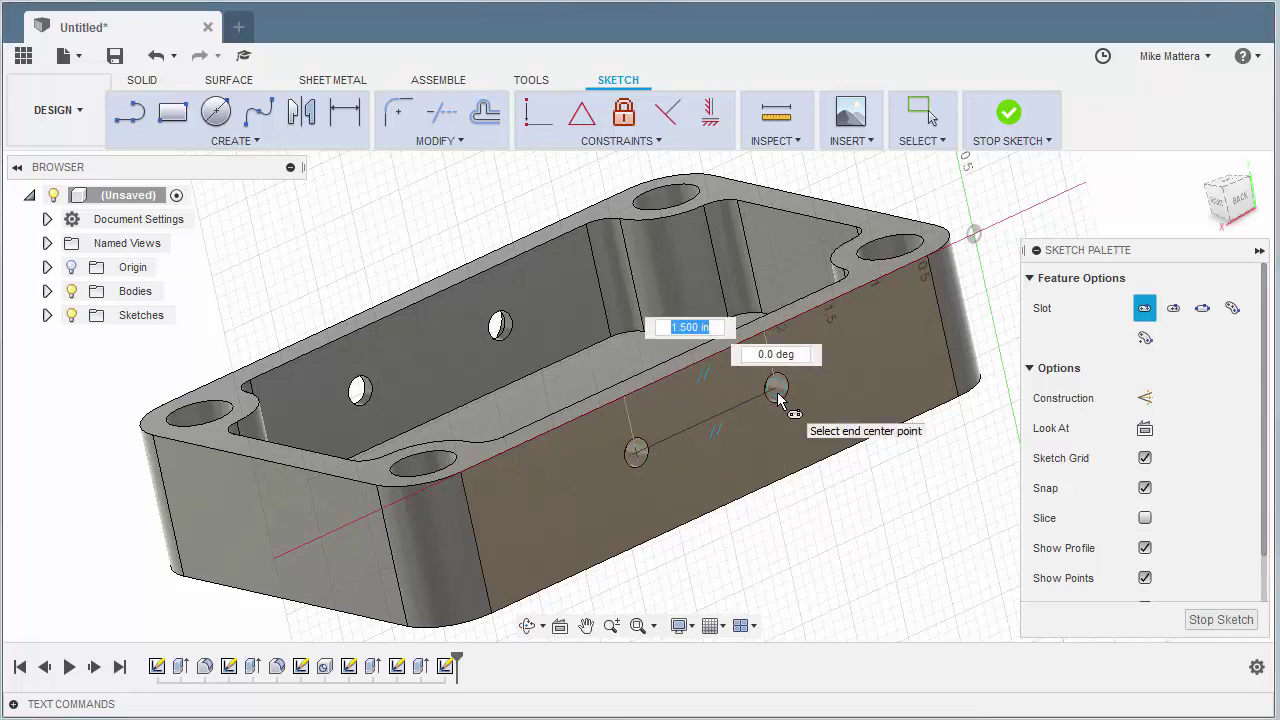
{"action": "left_click", "coordinate": [778, 397]}
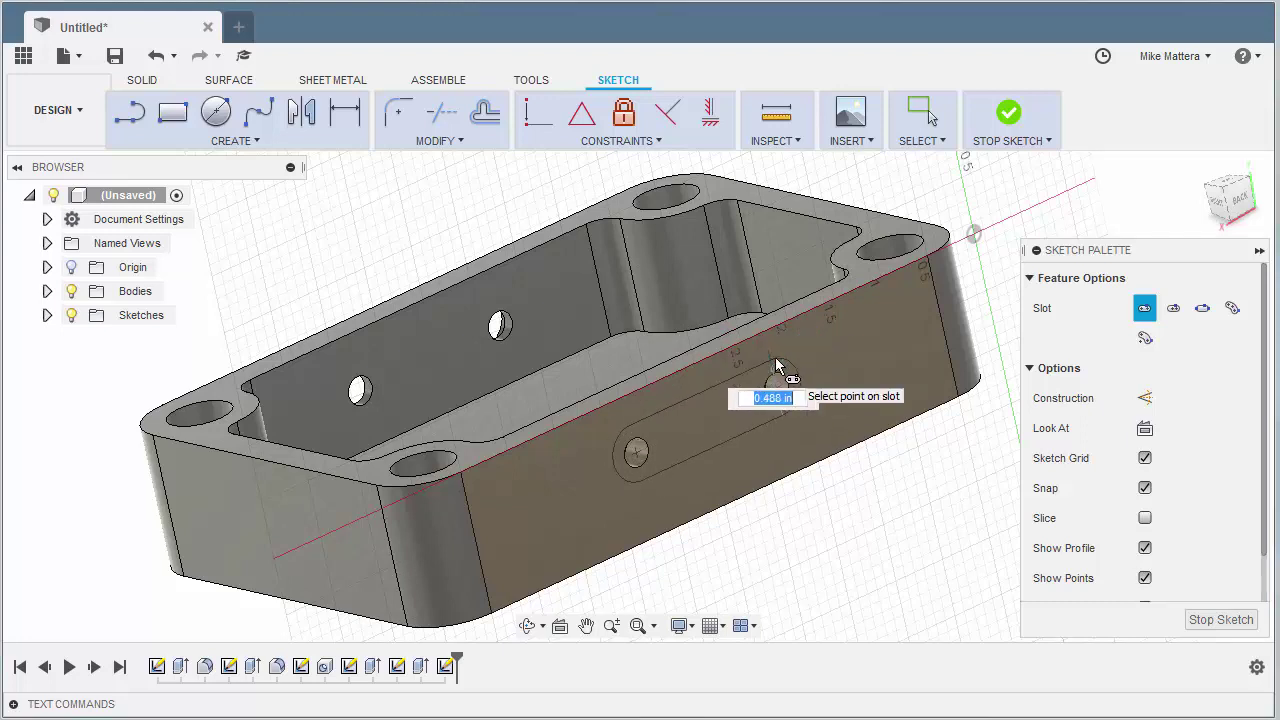
{"action": "type", "text": ".5"}
{"action": "key", "text": "Tab"}
{"action": "left_click", "coordinate": [776, 366]}
{"action": "key", "text": "Escape"}
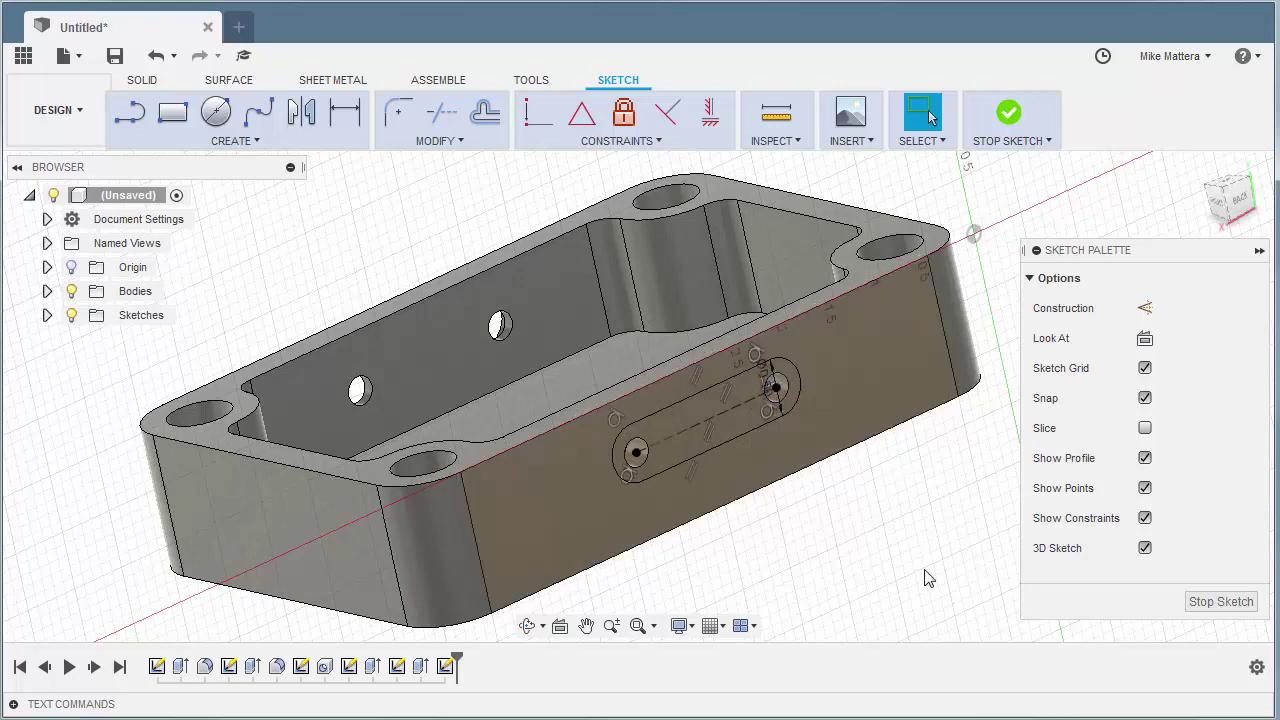
Finish the sketch and extrude the slot profile as a cut into the back face with a distance of -0.2 in.
{"action": "left_click", "coordinate": [1218, 602]}
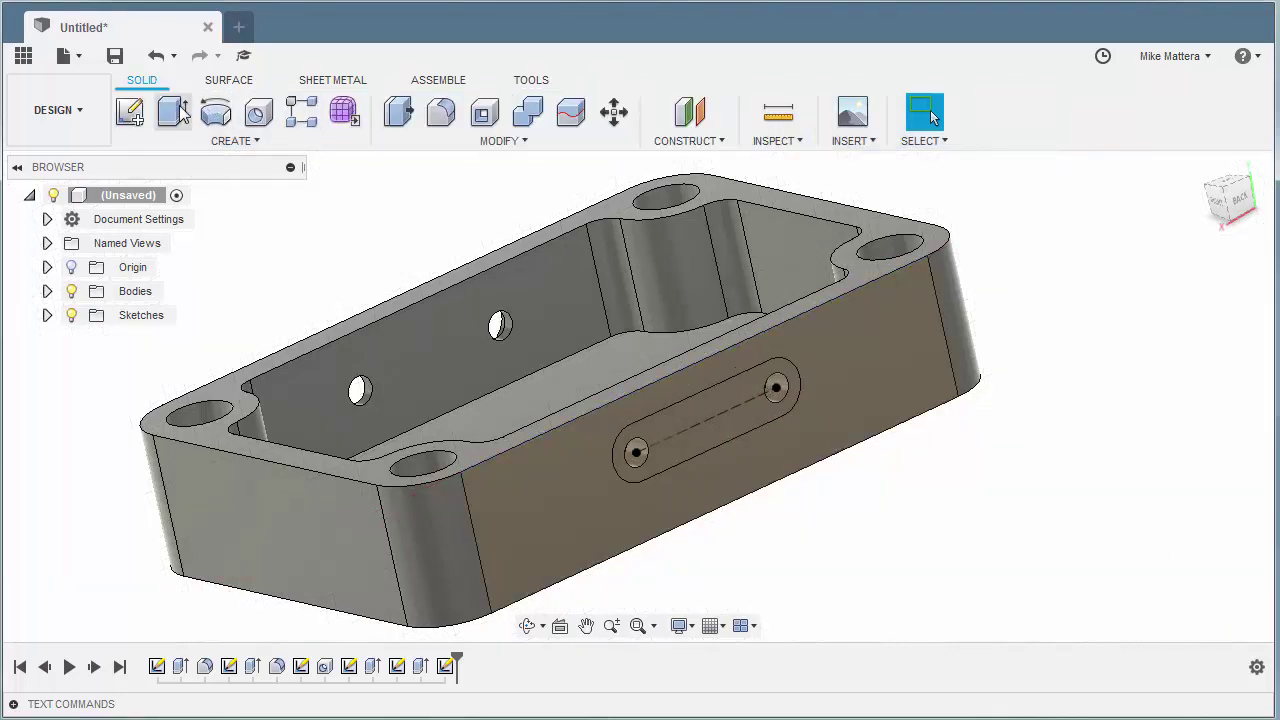
{"action": "left_click", "coordinate": [177, 112]}
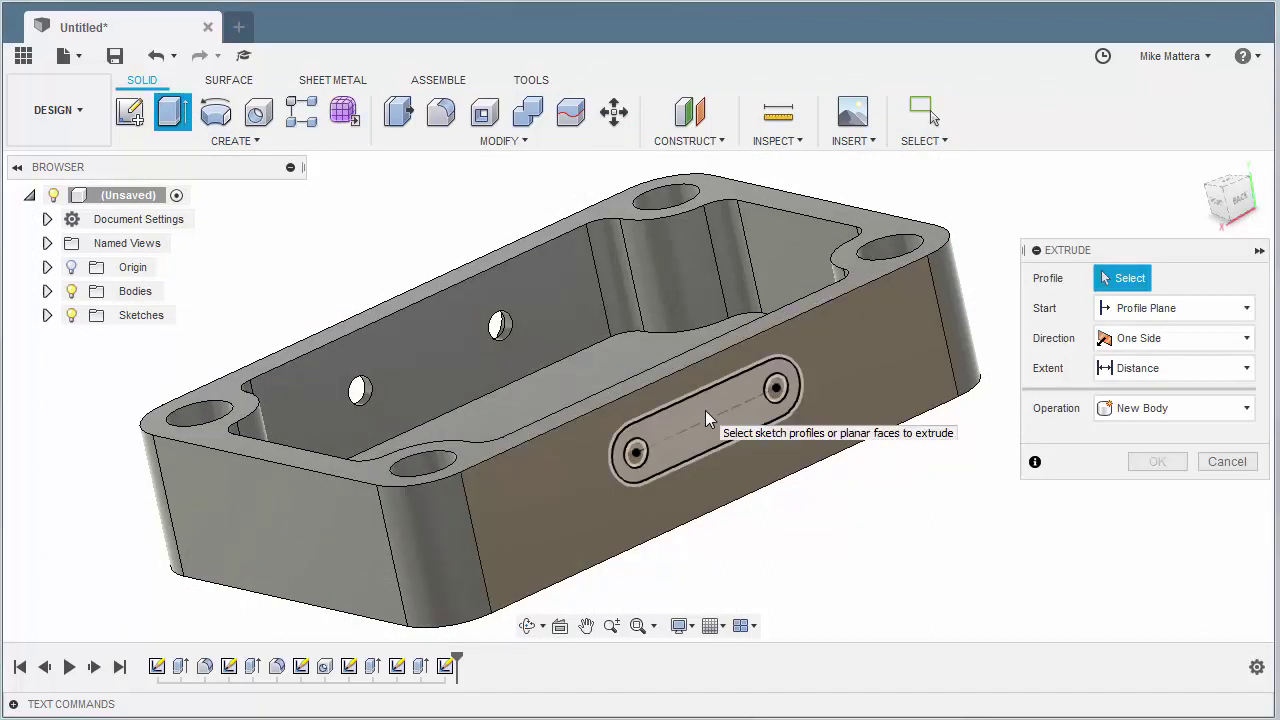
{"action": "left_click", "coordinate": [705, 410]}
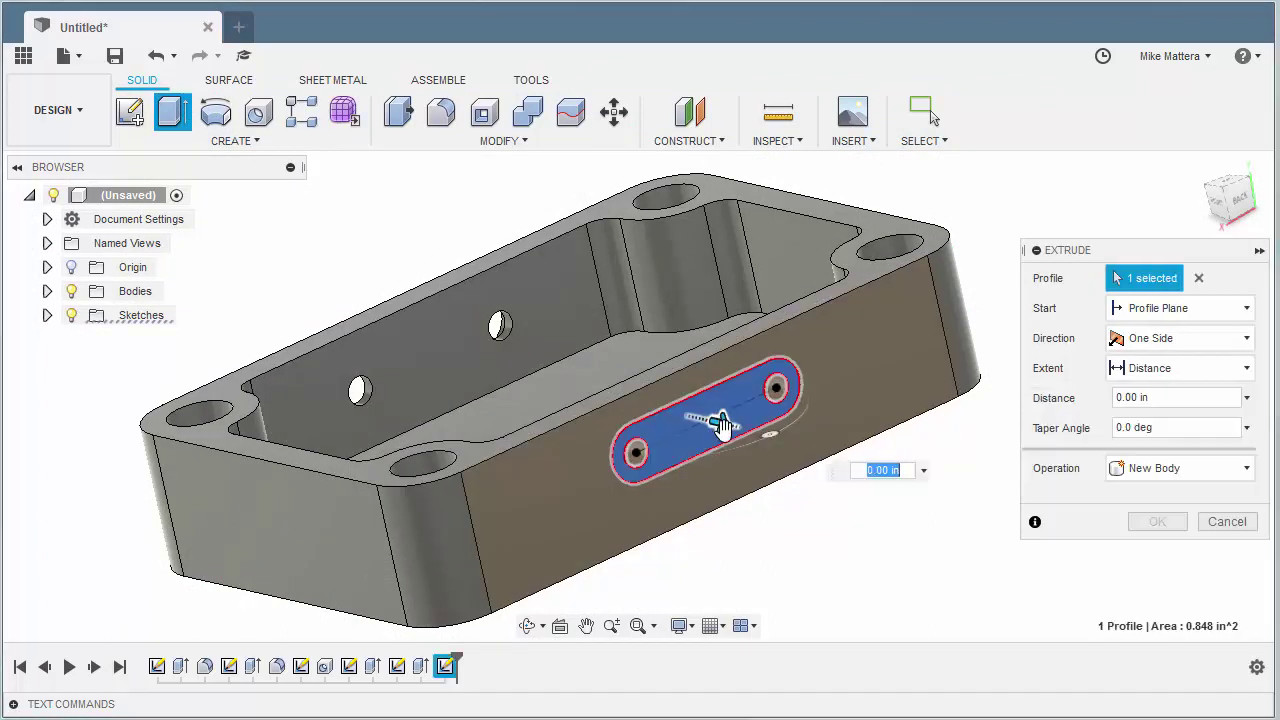
{"action": "mouse_move", "coordinate": [716, 421]}
{"action": "left_mouse_down"}
{"action": "mouse_move", "coordinate": [669, 418]}
{"action": "mouse_move", "coordinate": [698, 421]}
{"action": "left_mouse_up"}
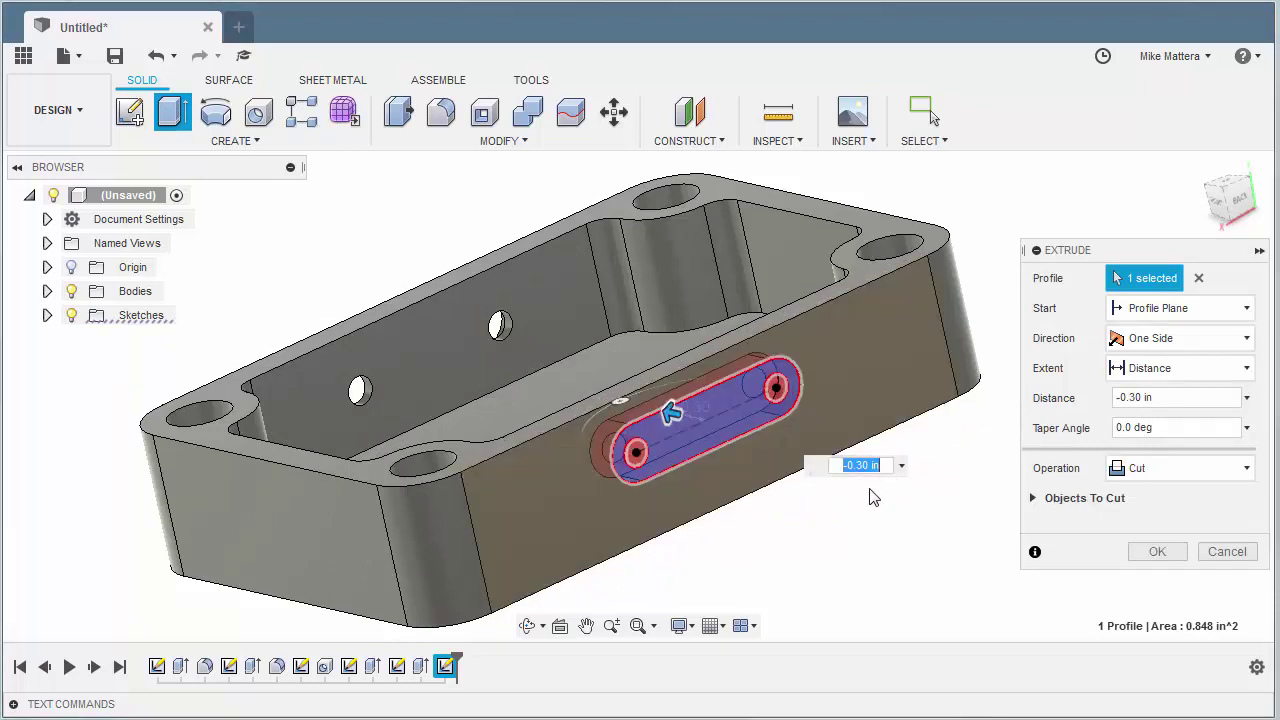
{"action": "type", "text": "-.2"}
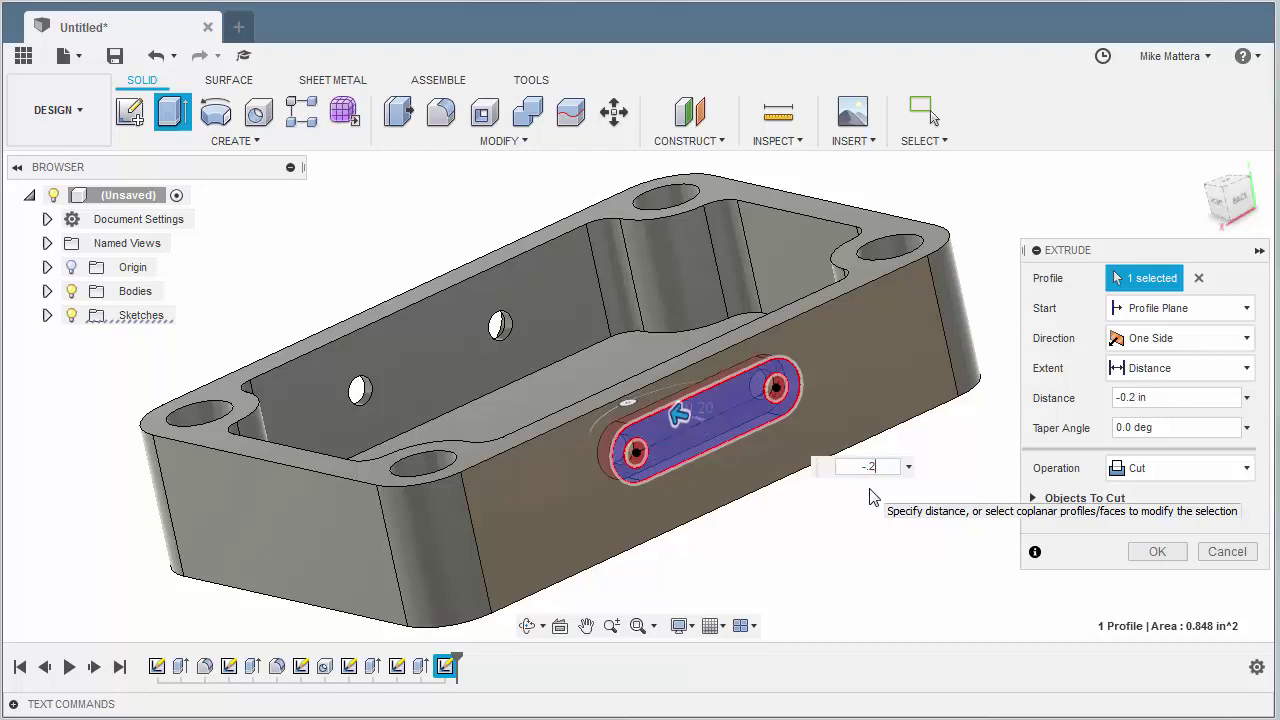
{"action": "key", "text": "Return"}
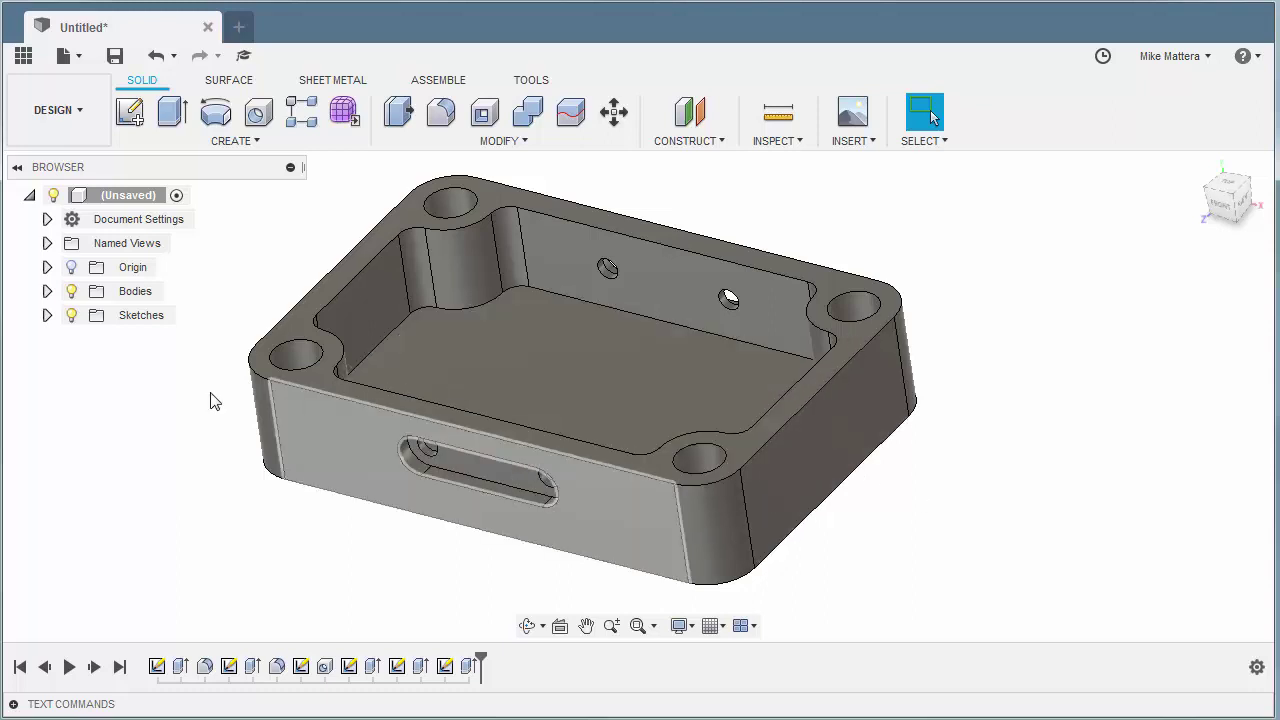
Edit the first sketch to resize the block's base rectangle to 8 in long and 6 in wide, and finish the sketch.
{"action": "left_click", "coordinate": [47, 315]}
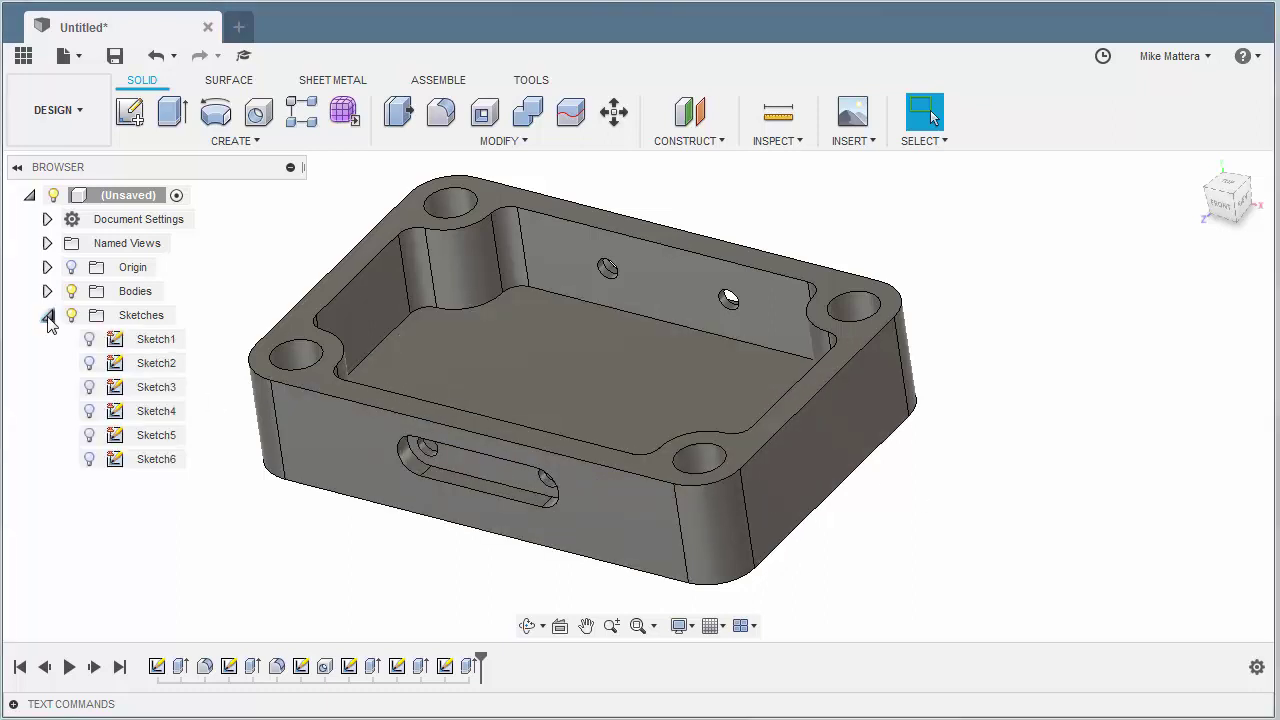
{"action": "left_click", "coordinate": [155, 342]}
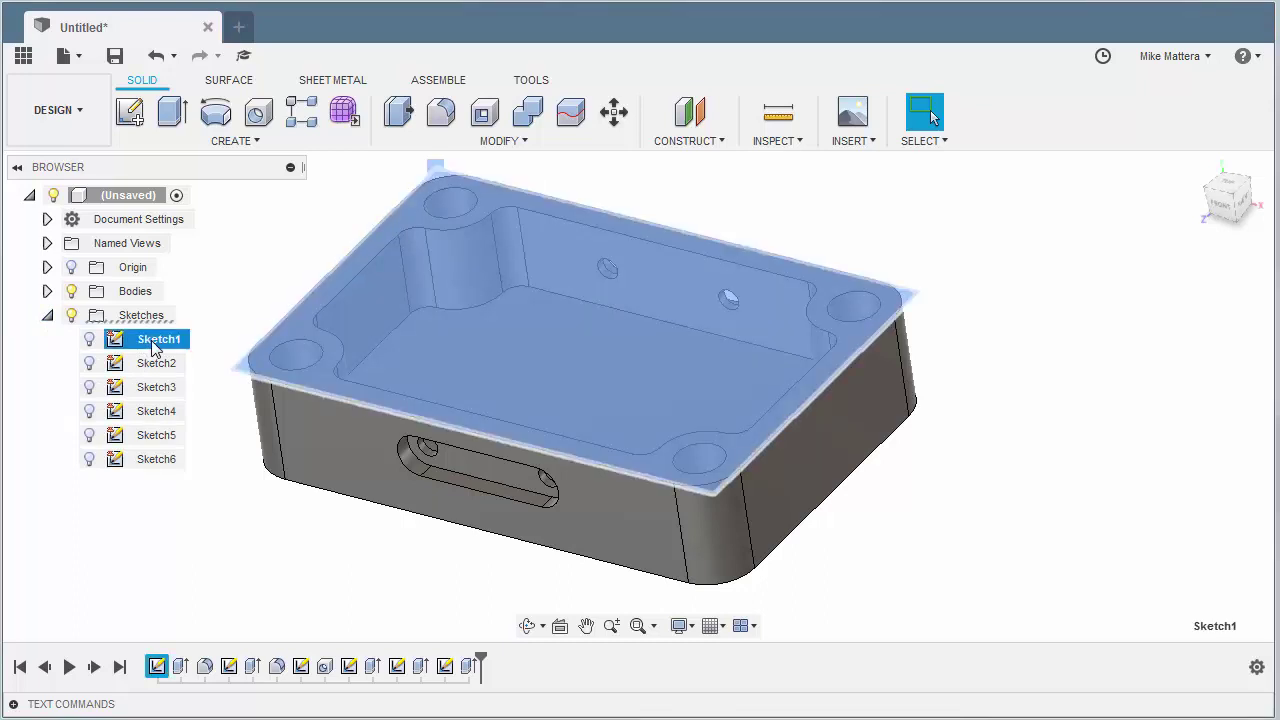
{"action": "right_click", "coordinate": [153, 346]}
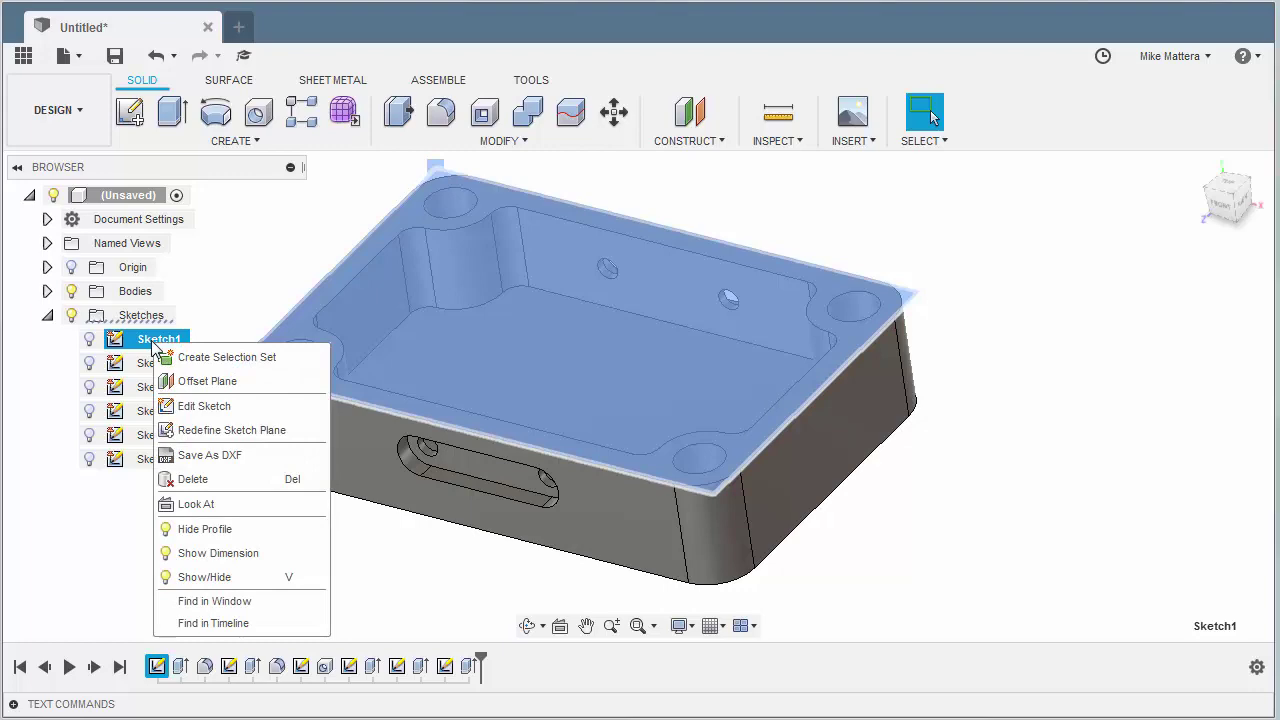
{"action": "left_click", "coordinate": [205, 406]}
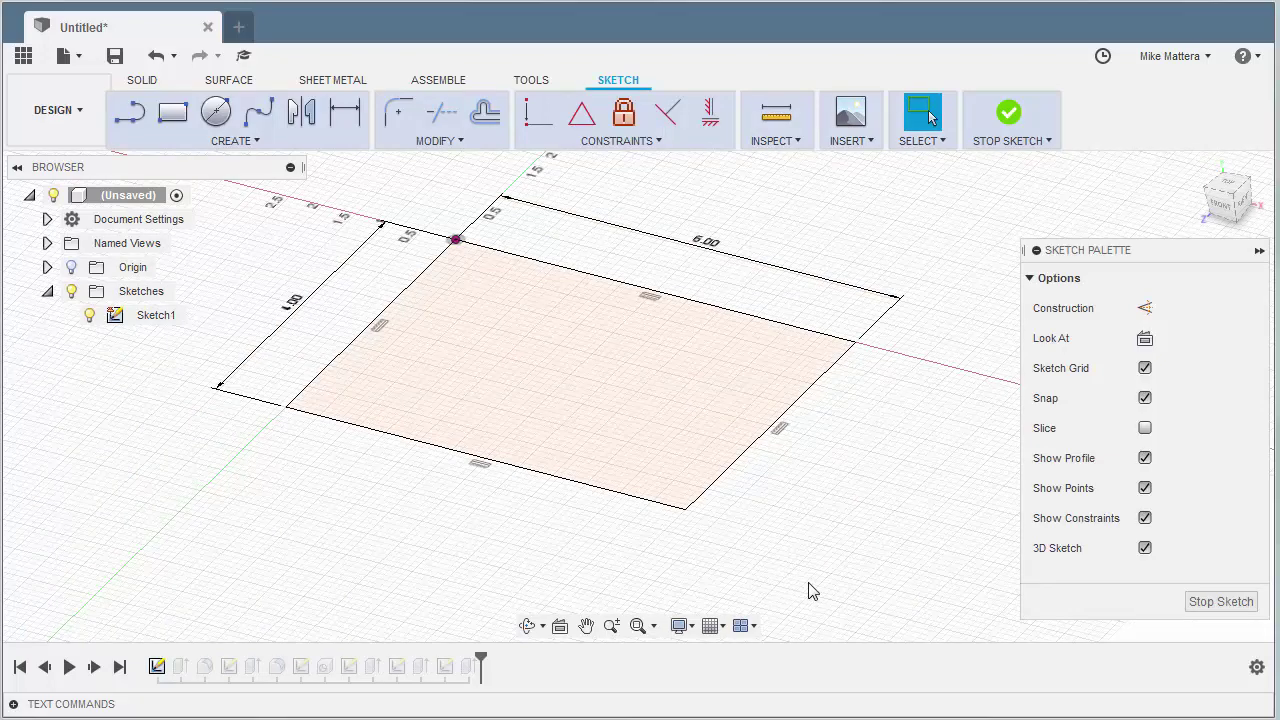
{"action": "double_click", "coordinate": [712, 245]}
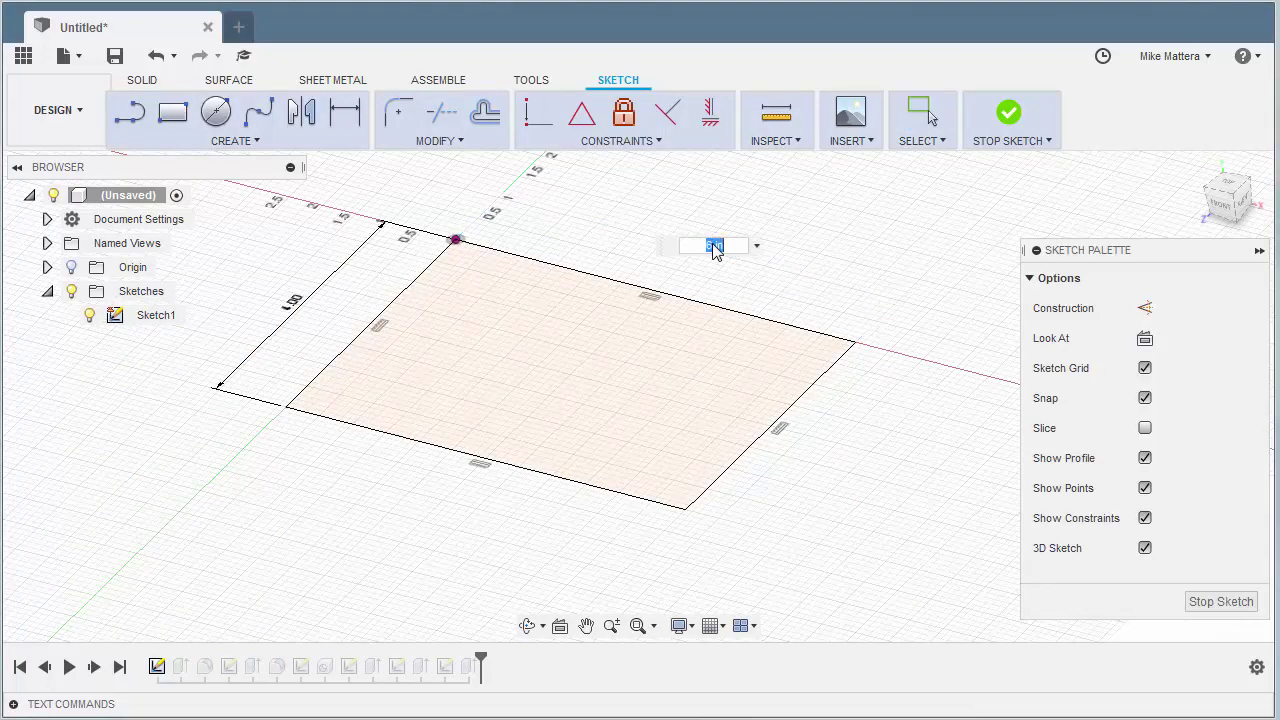
{"action": "type", "text": "8."}
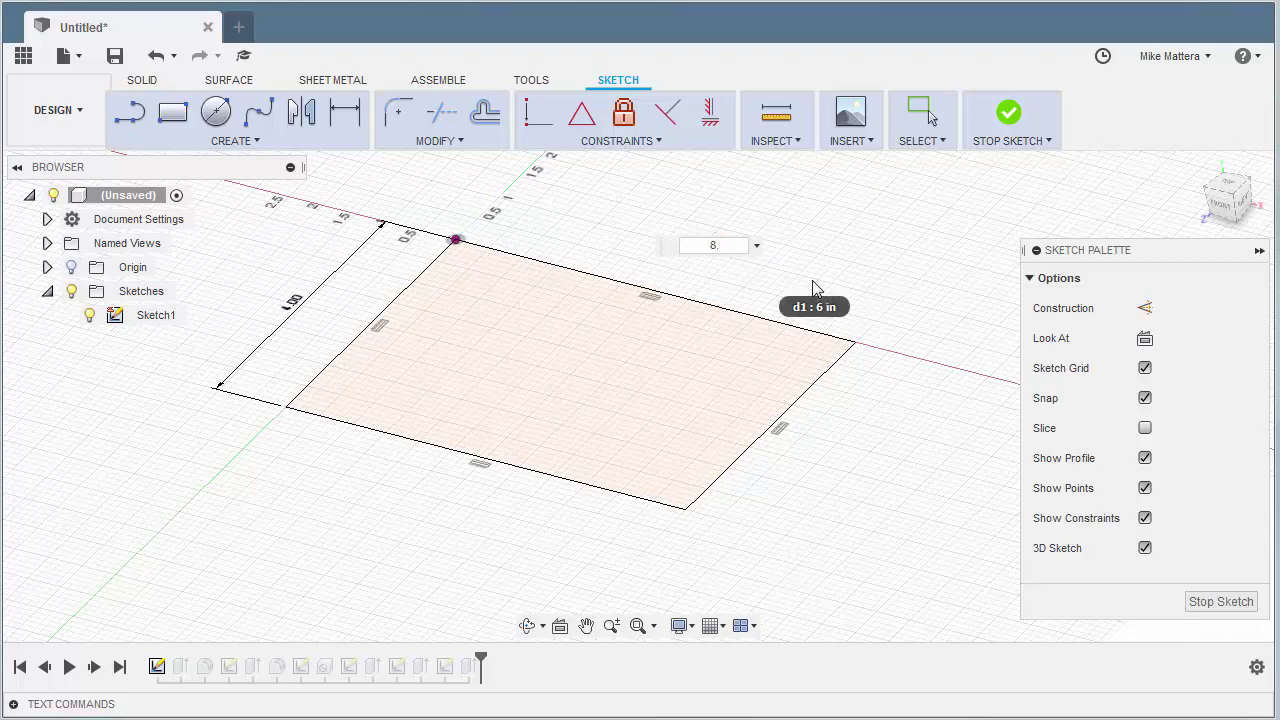
{"action": "key", "text": "Return"}
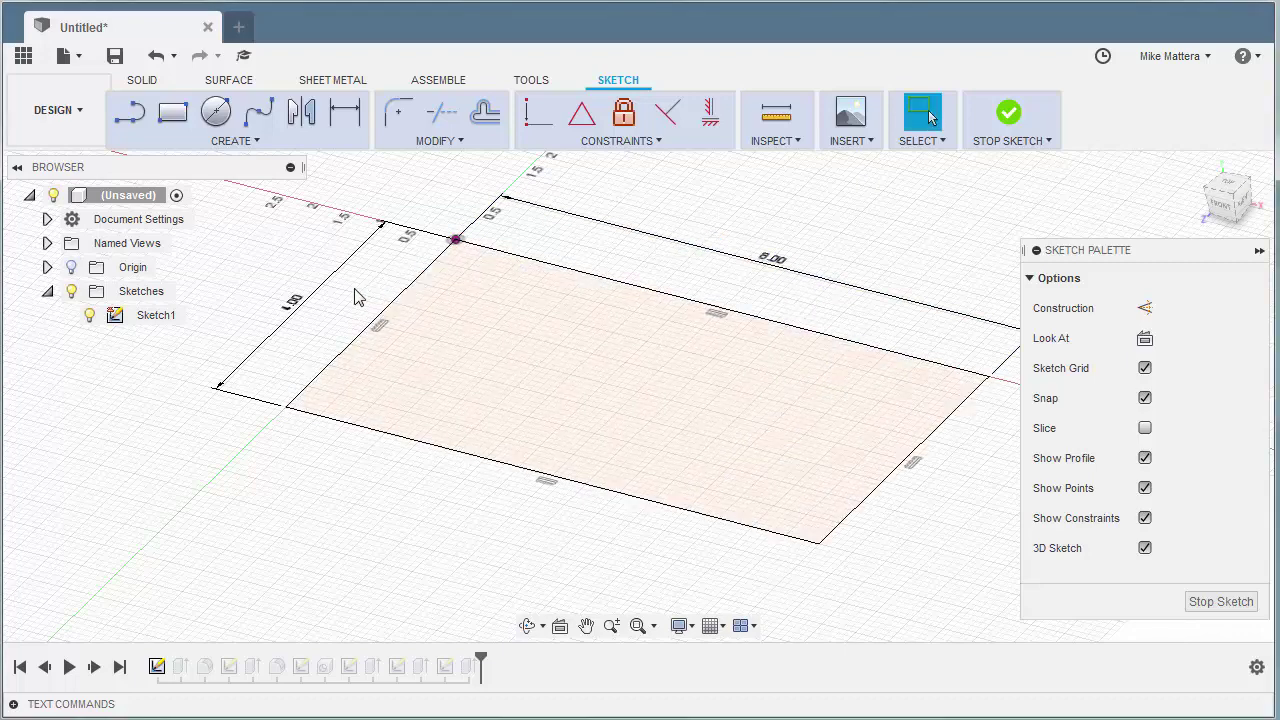
{"action": "double_click", "coordinate": [293, 306]}
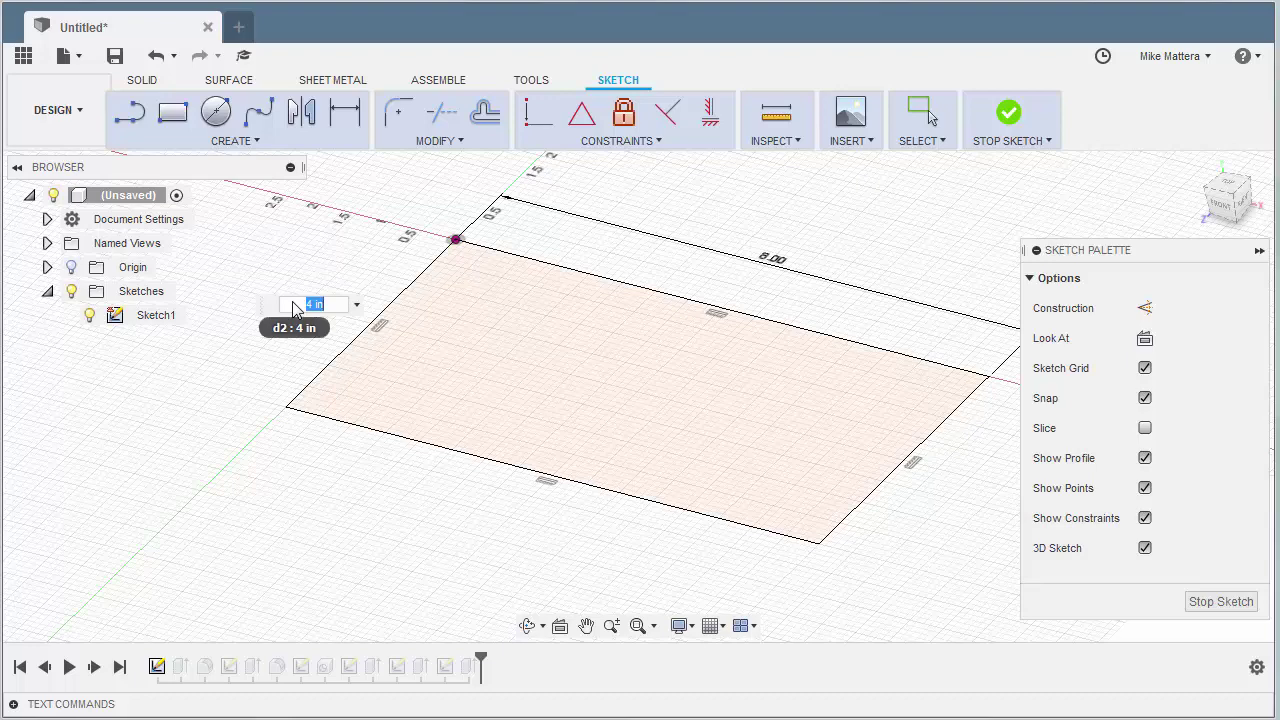
{"action": "type", "text": "6."}
{"action": "key", "text": "Return"}
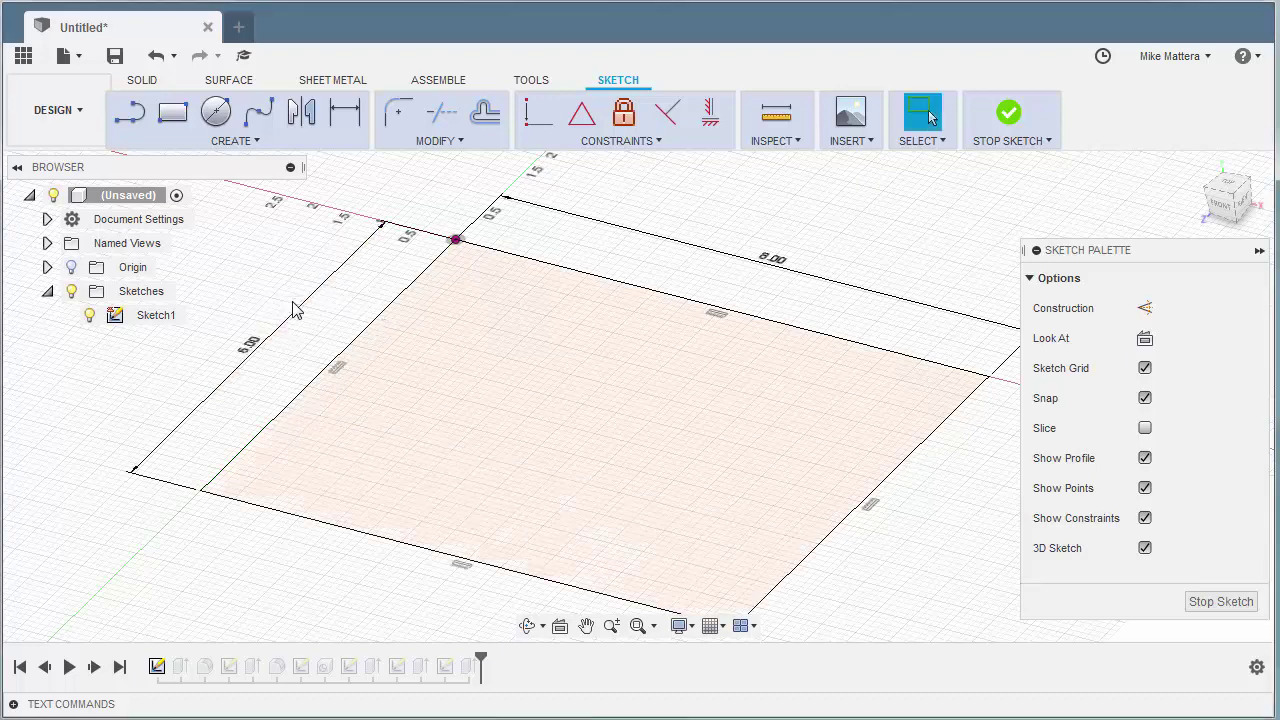
{"action": "left_click", "coordinate": [1219, 601]}
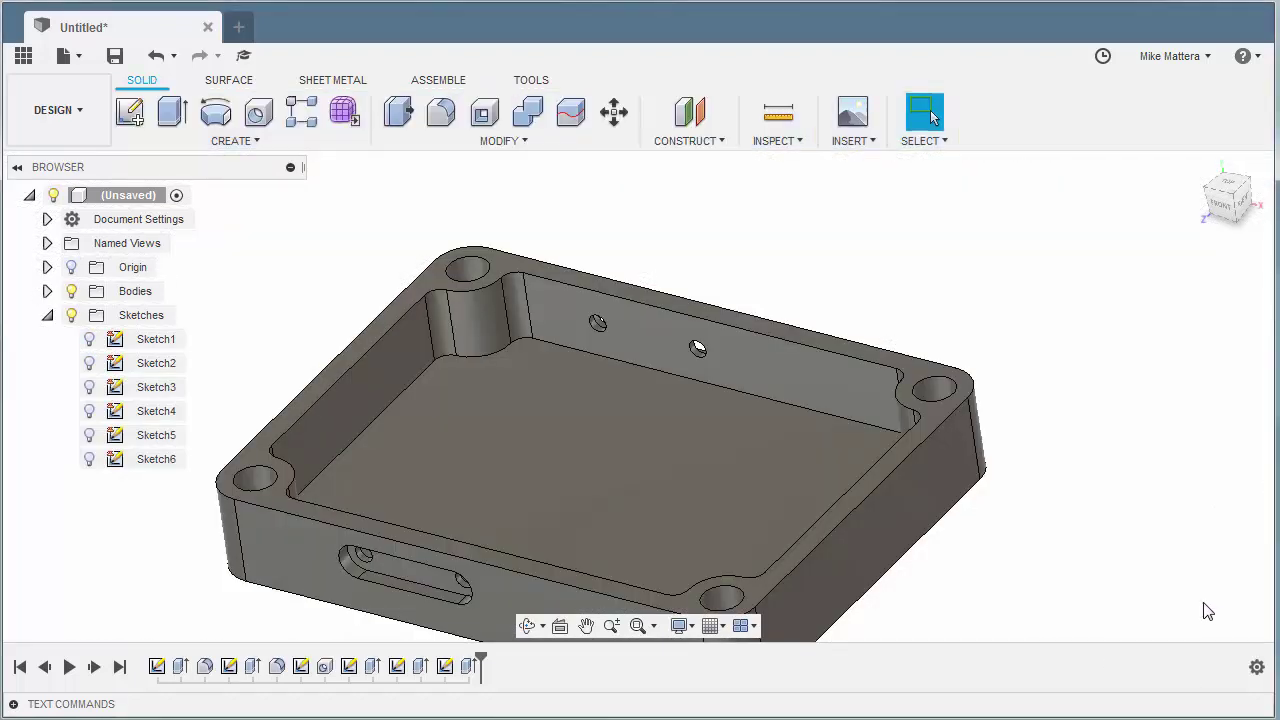
{"action": "scroll", "coordinate": [671, 277], "scroll_direction": "down", "scroll_amount": 3}
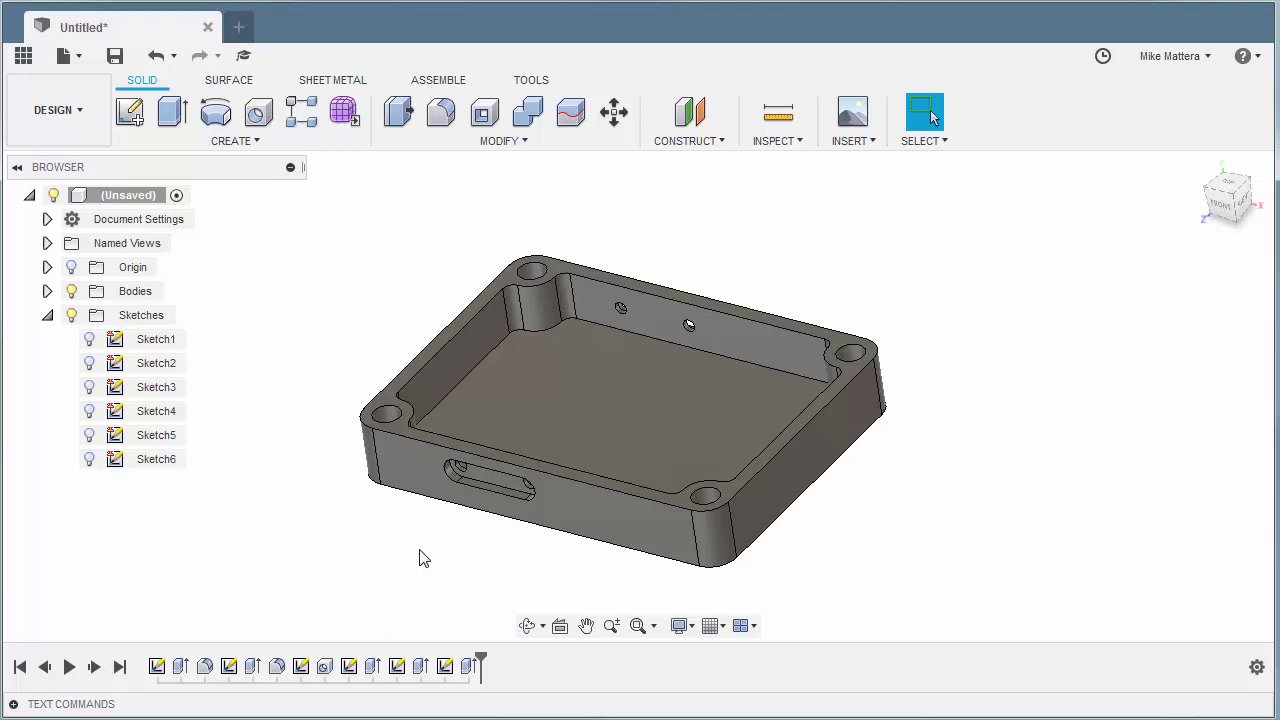
Reopen the base rectangle's sketch, restore its length to 6 in and its width to 4 in, and finish the sketch.
{"action": "right_click", "coordinate": [170, 343]}
{"action": "left_click", "coordinate": [217, 403]}
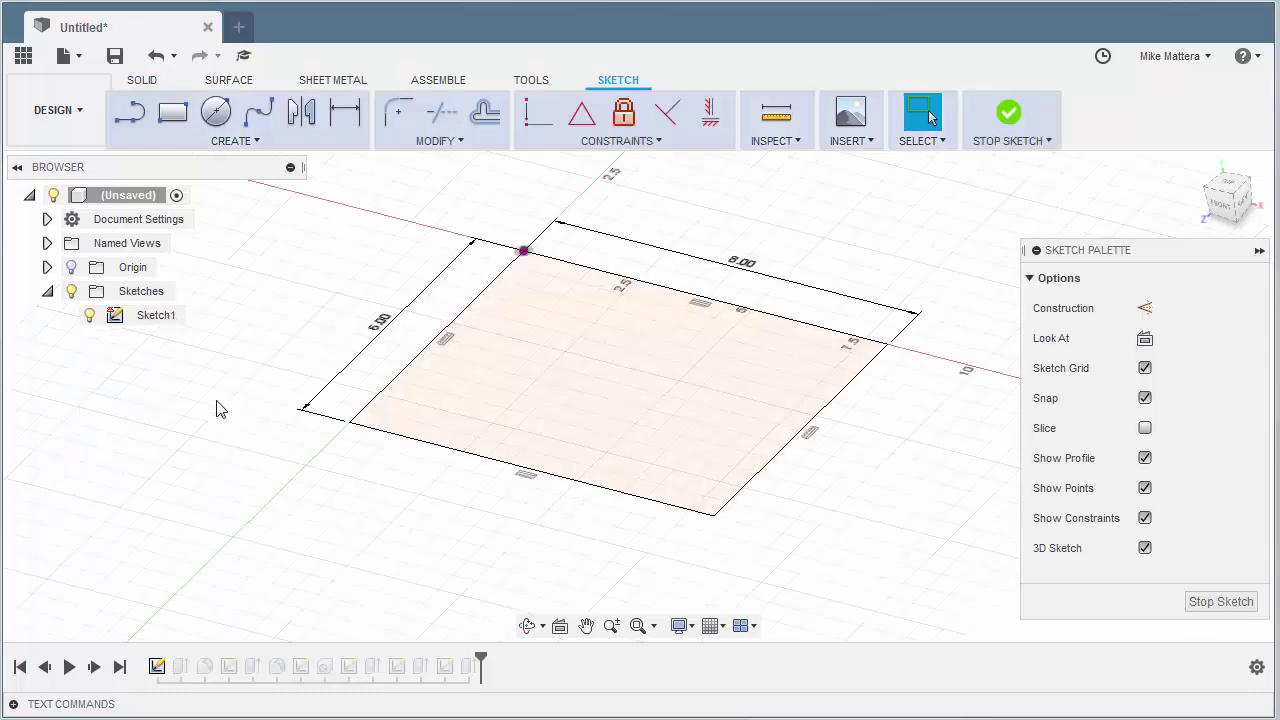
{"action": "double_click", "coordinate": [741, 263]}
{"action": "type", "text": "6"}
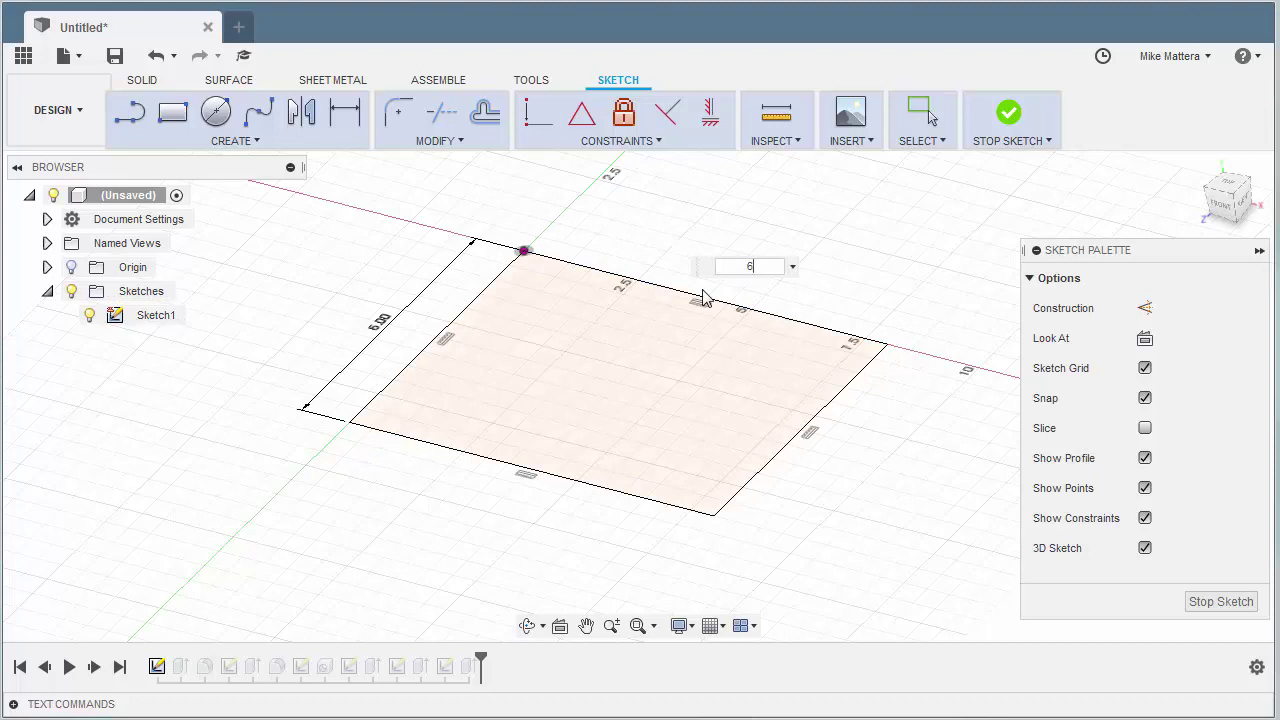
{"action": "key", "text": "Return"}
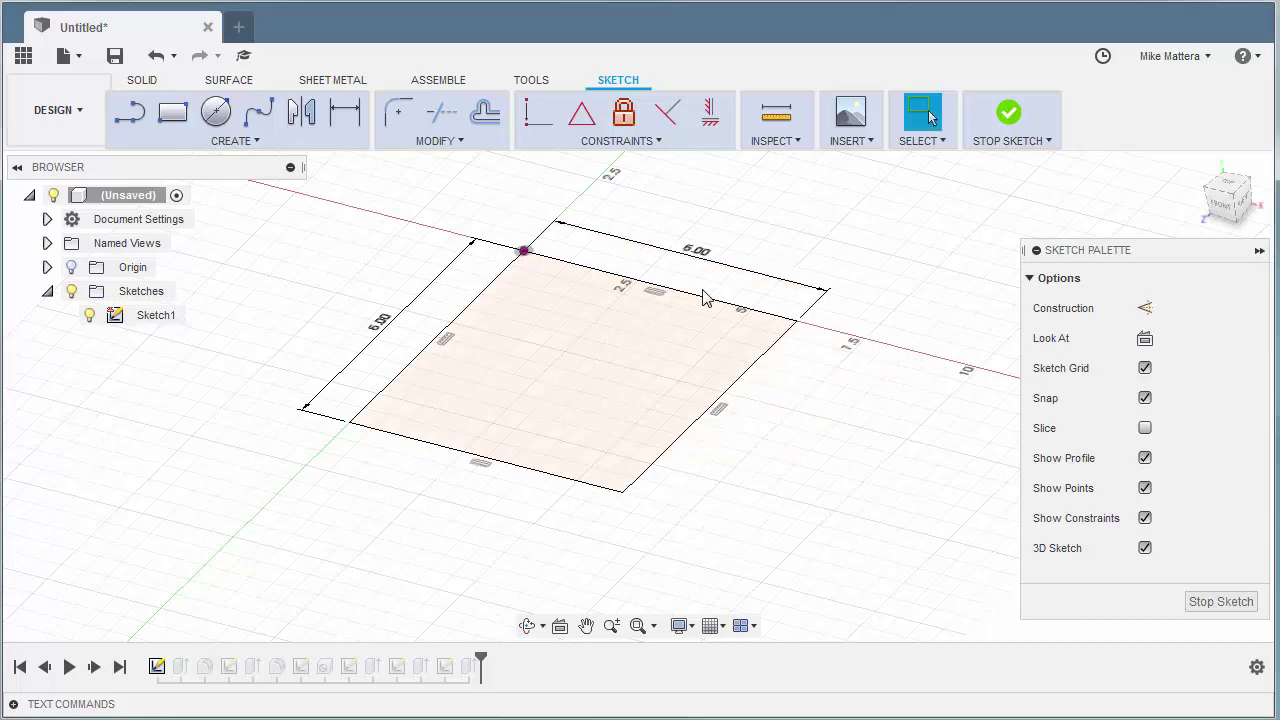
{"action": "double_click", "coordinate": [388, 326]}
{"action": "type", "text": "4"}
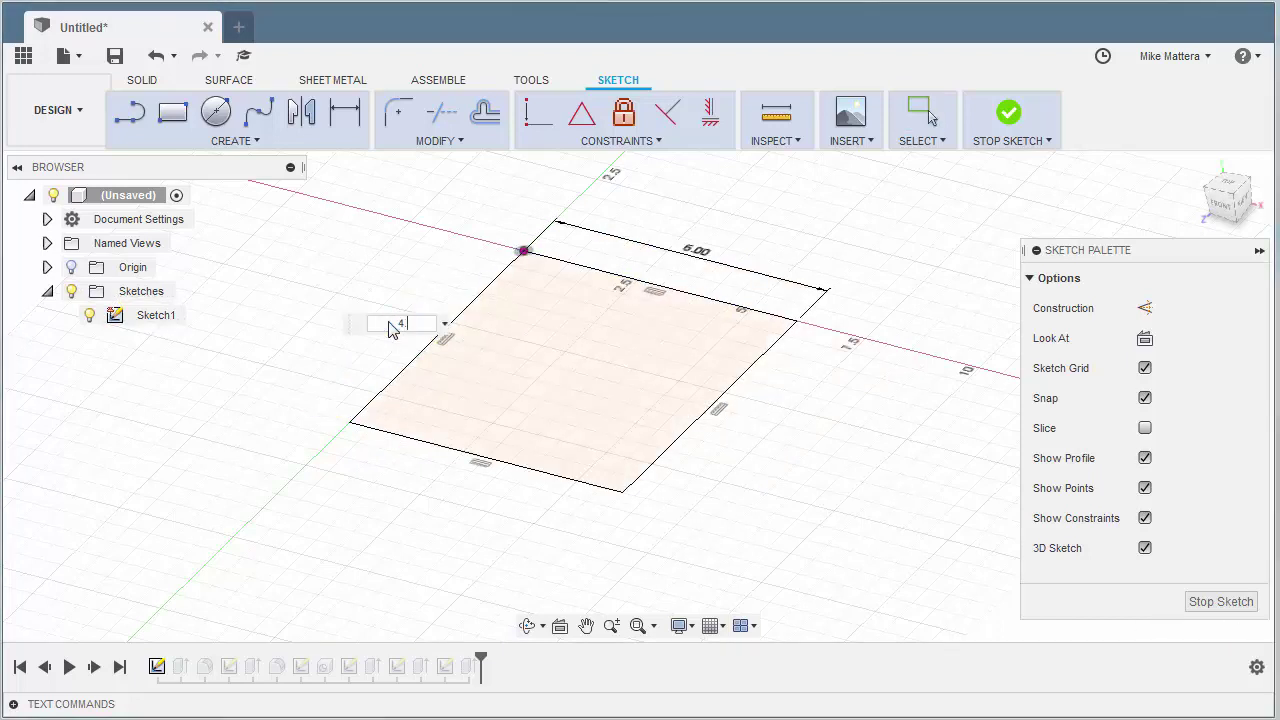
{"action": "type", "text": "."}
{"action": "key", "text": "Return"}
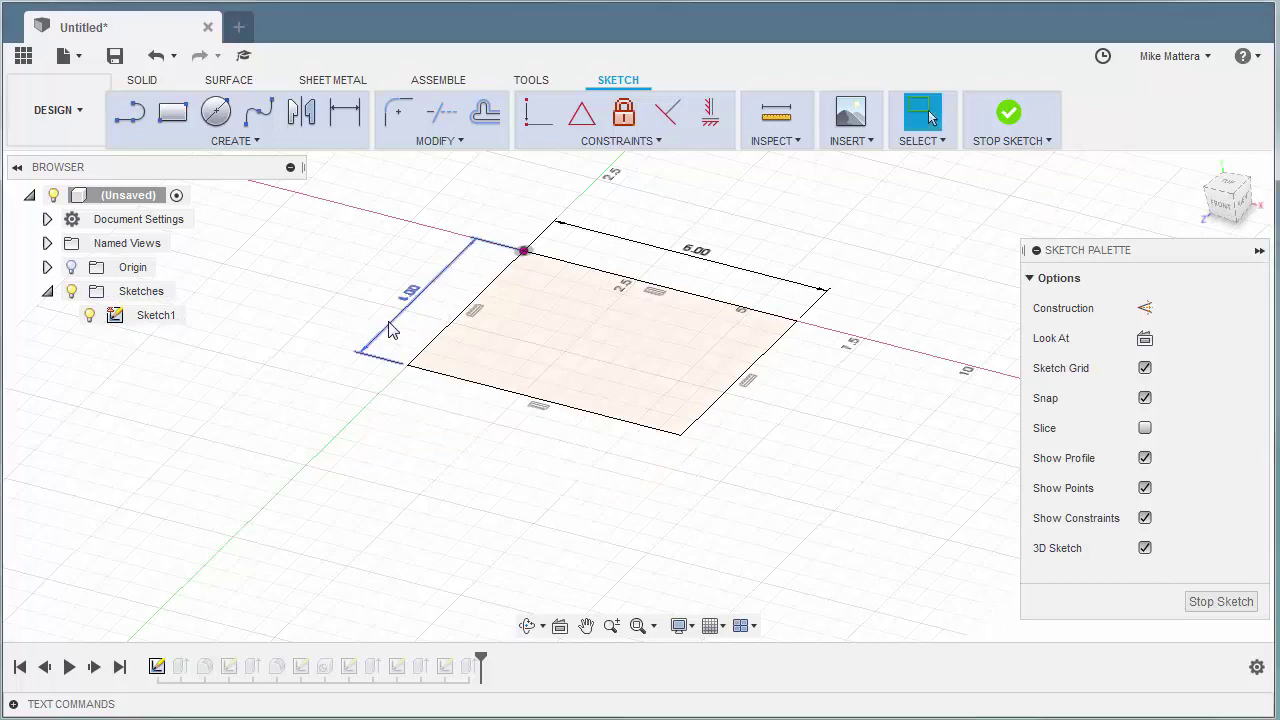
{"action": "left_click", "coordinate": [1222, 604]}
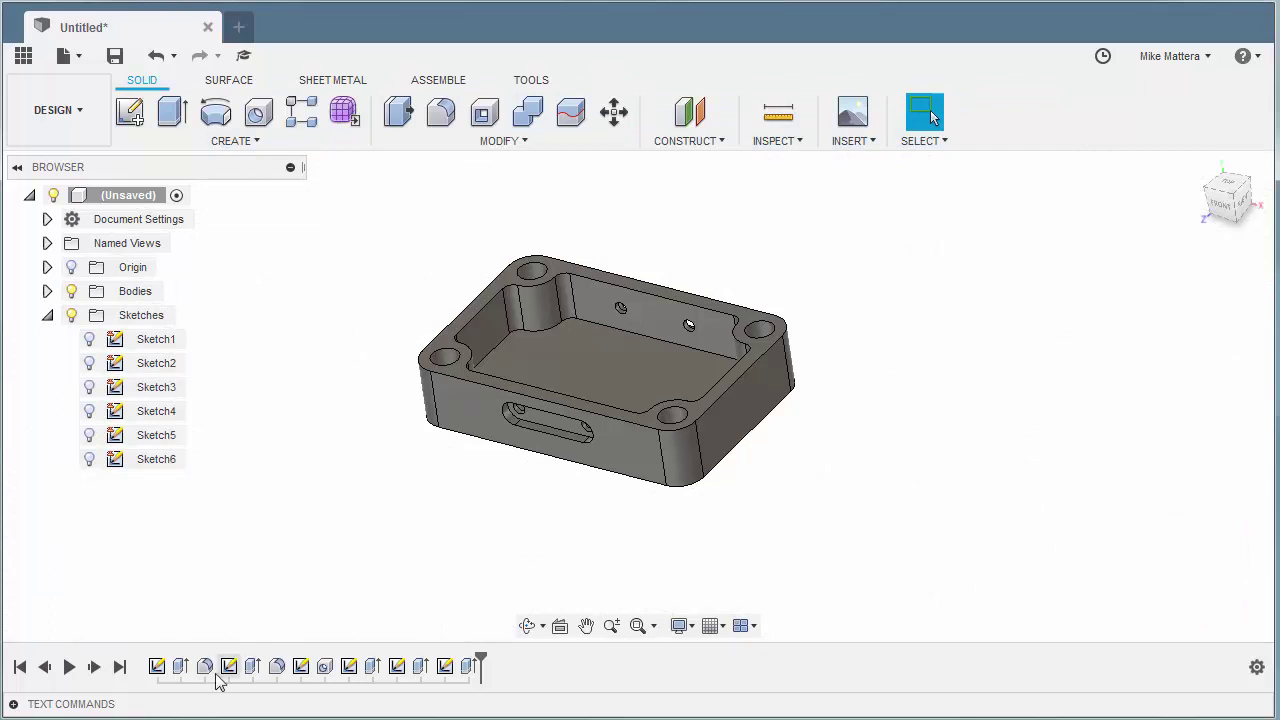
Edit the fillet on the pocket's eight inner vertical edges and set its radius to 0.3 in.
{"action": "left_click", "coordinate": [277, 668]}
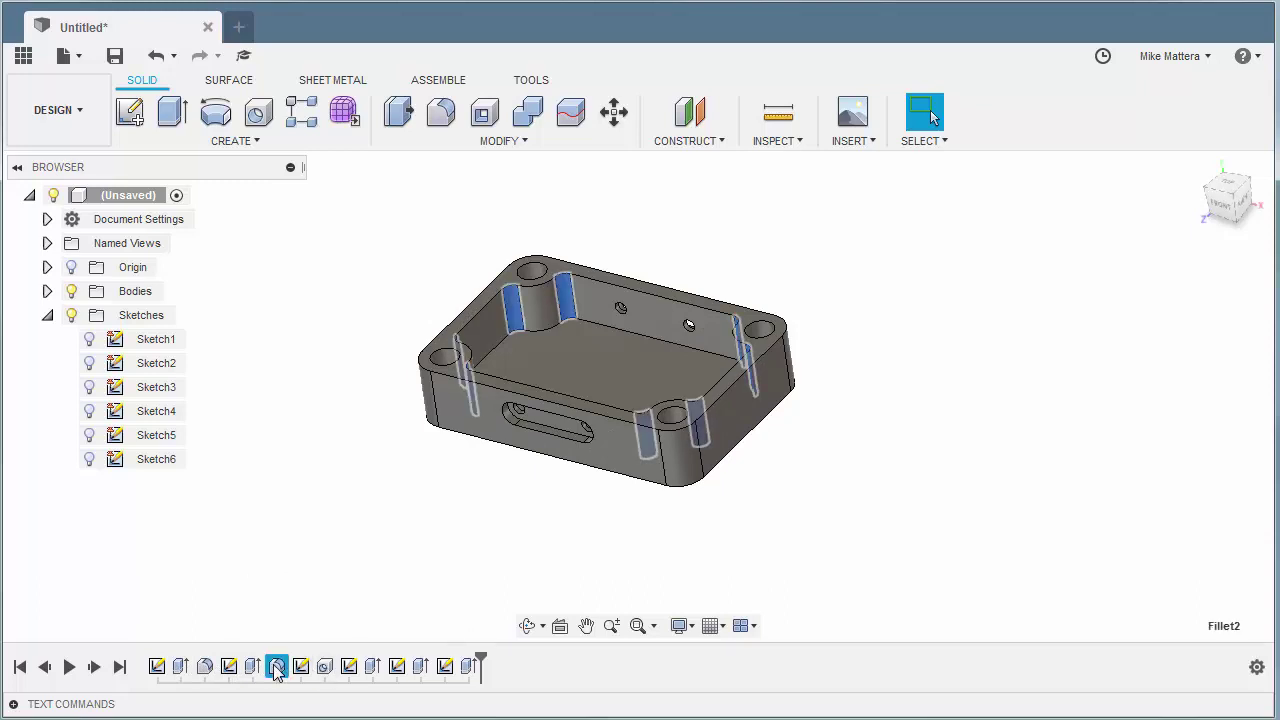
{"action": "right_click", "coordinate": [277, 668]}
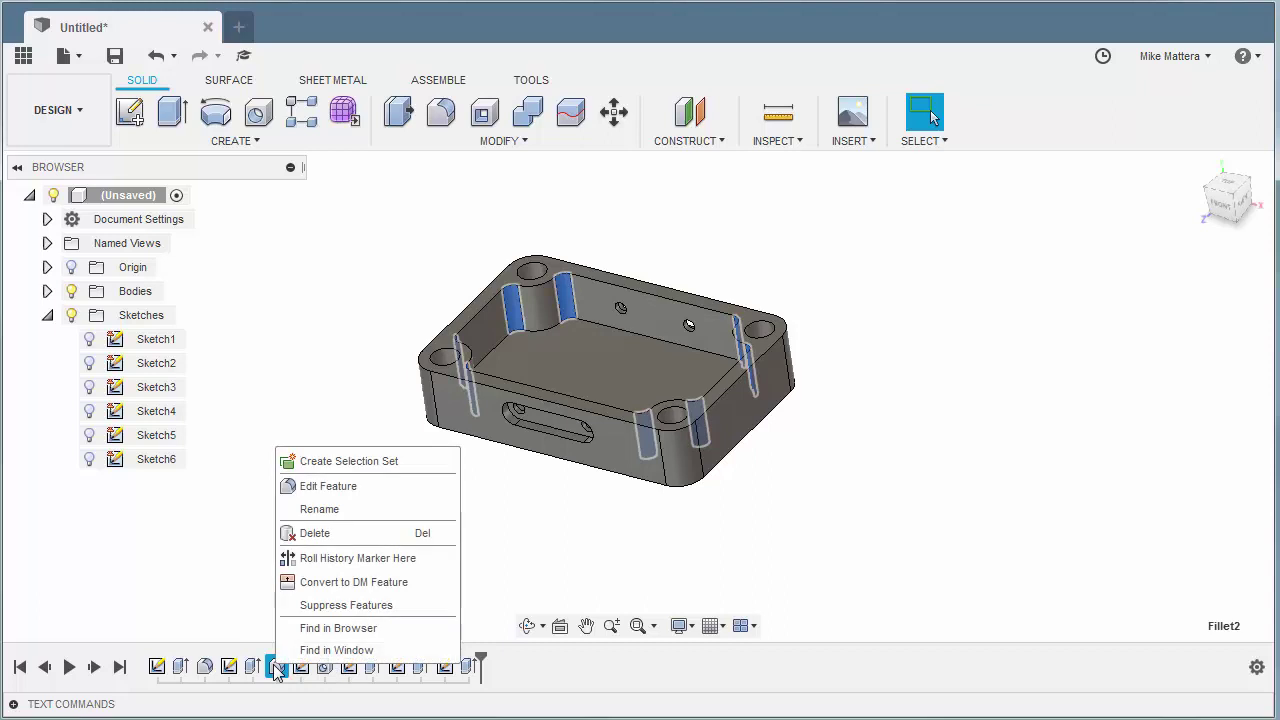
{"action": "left_click", "coordinate": [335, 496]}
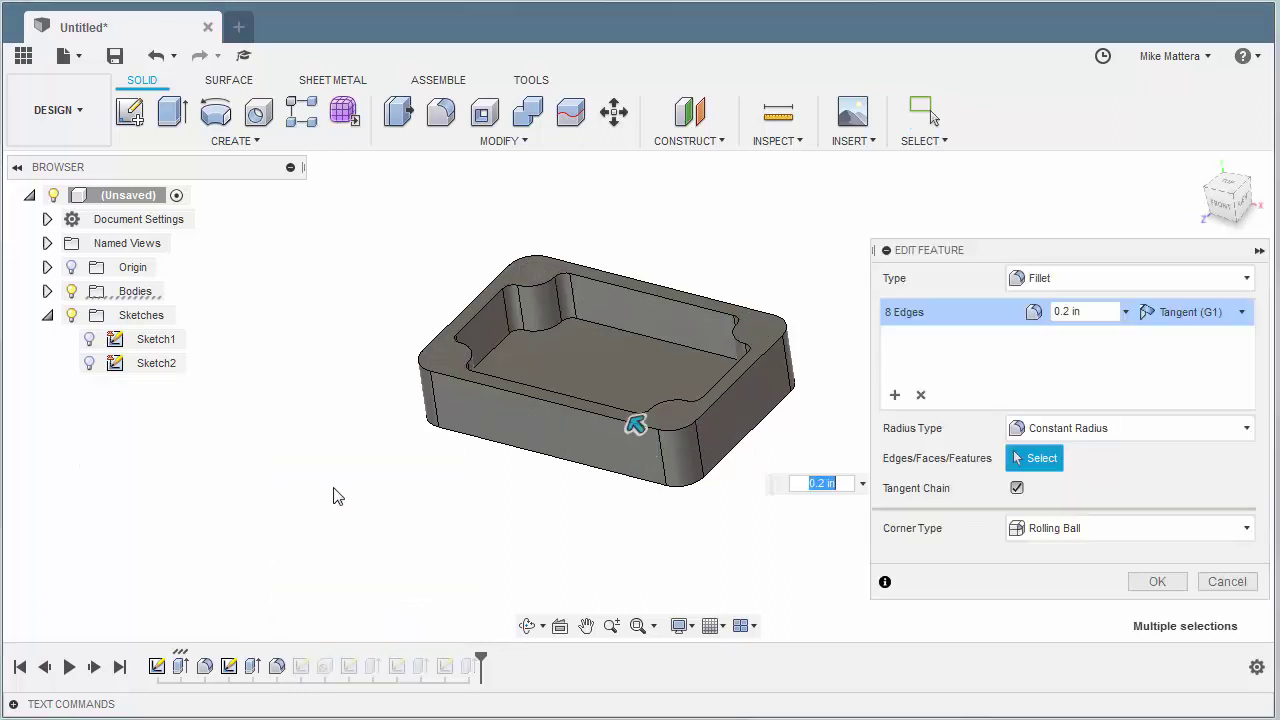
{"action": "left_click", "coordinate": [1066, 311]}
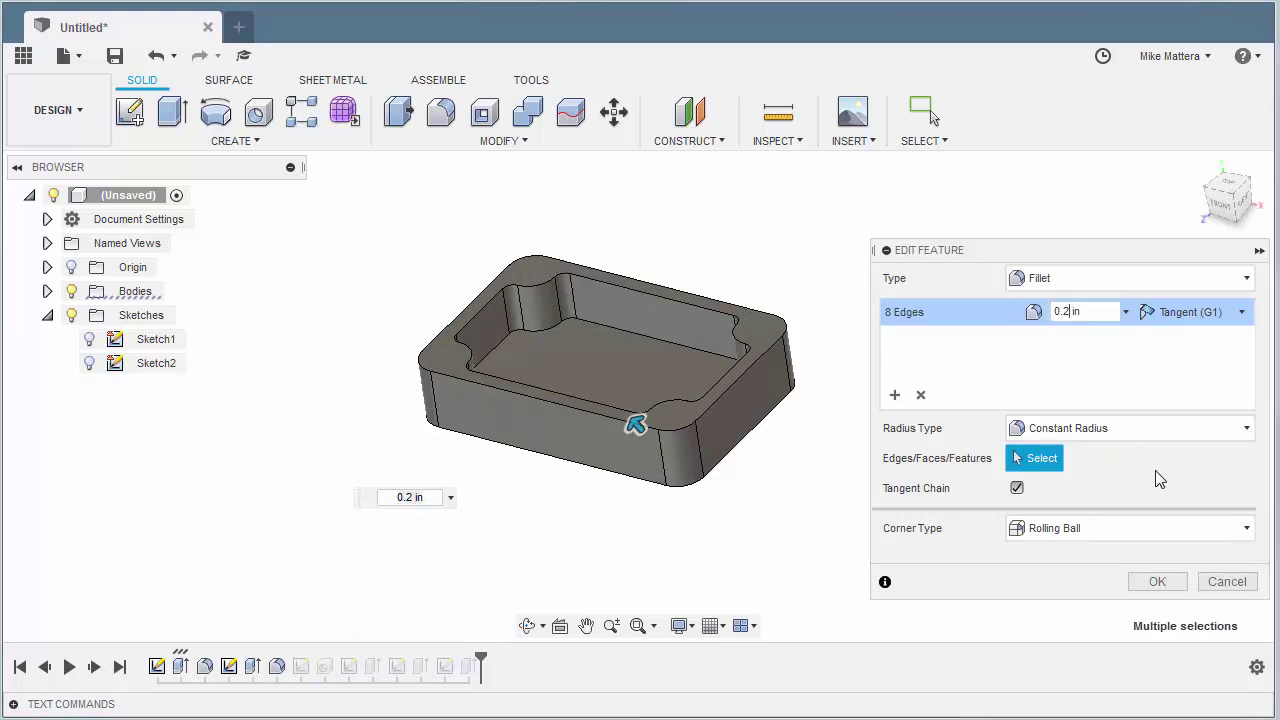
{"action": "key", "text": "BackSpace"}
{"action": "type", "text": "3"}
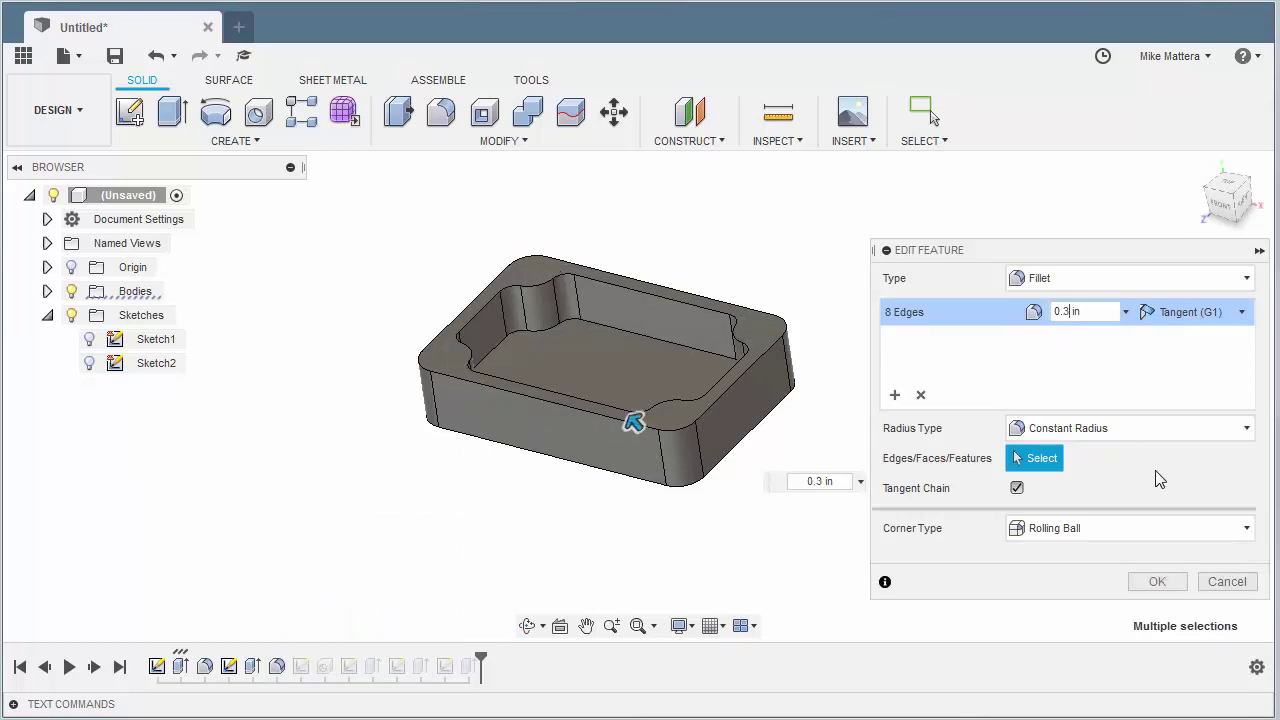
{"action": "key", "text": "Return"}
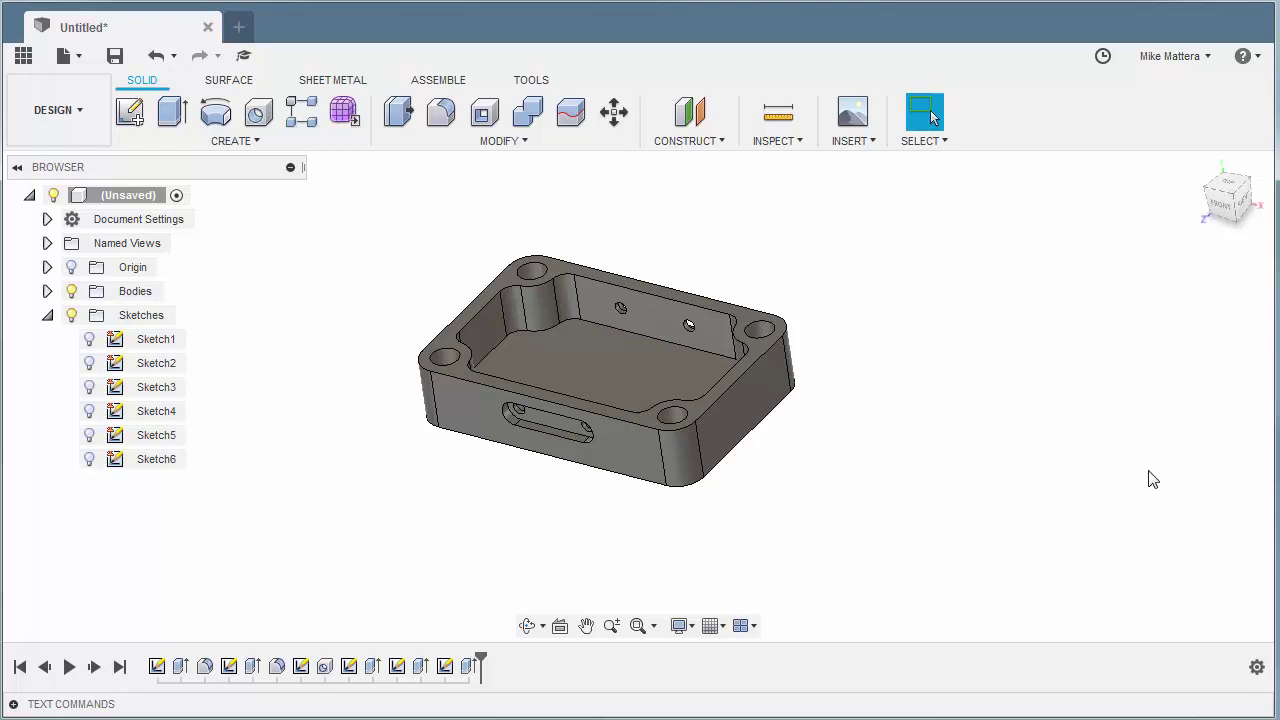
{"action": "scroll", "coordinate": [1048, 257], "scroll_direction": "up", "scroll_amount": 2}
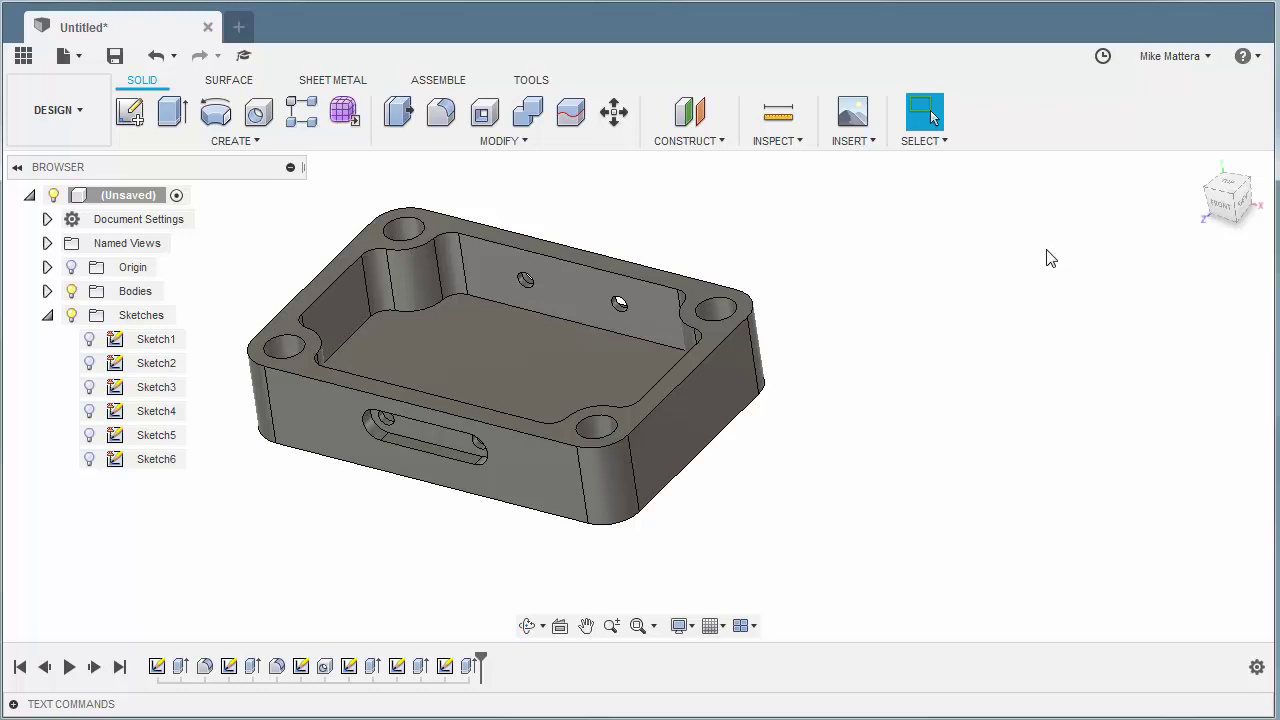